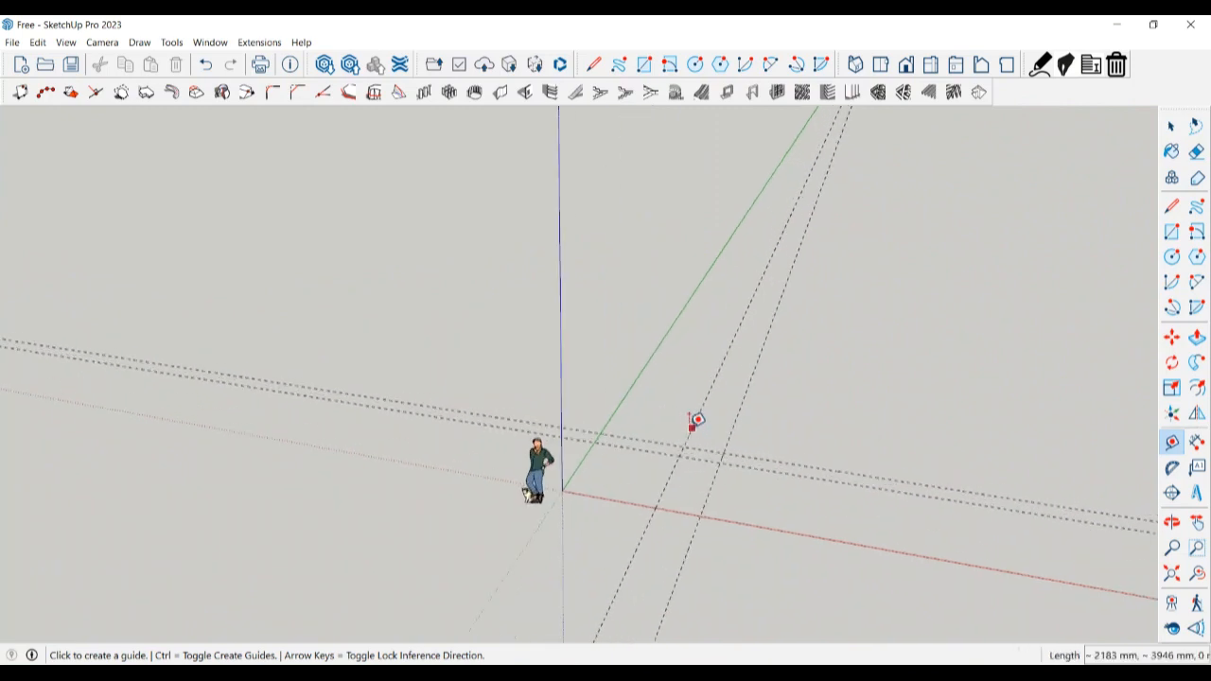
- Add a guide offset 50 mm inward from the green-axis-parallel guide that lies nearer the origin
scroll(718, 476, up, 1)
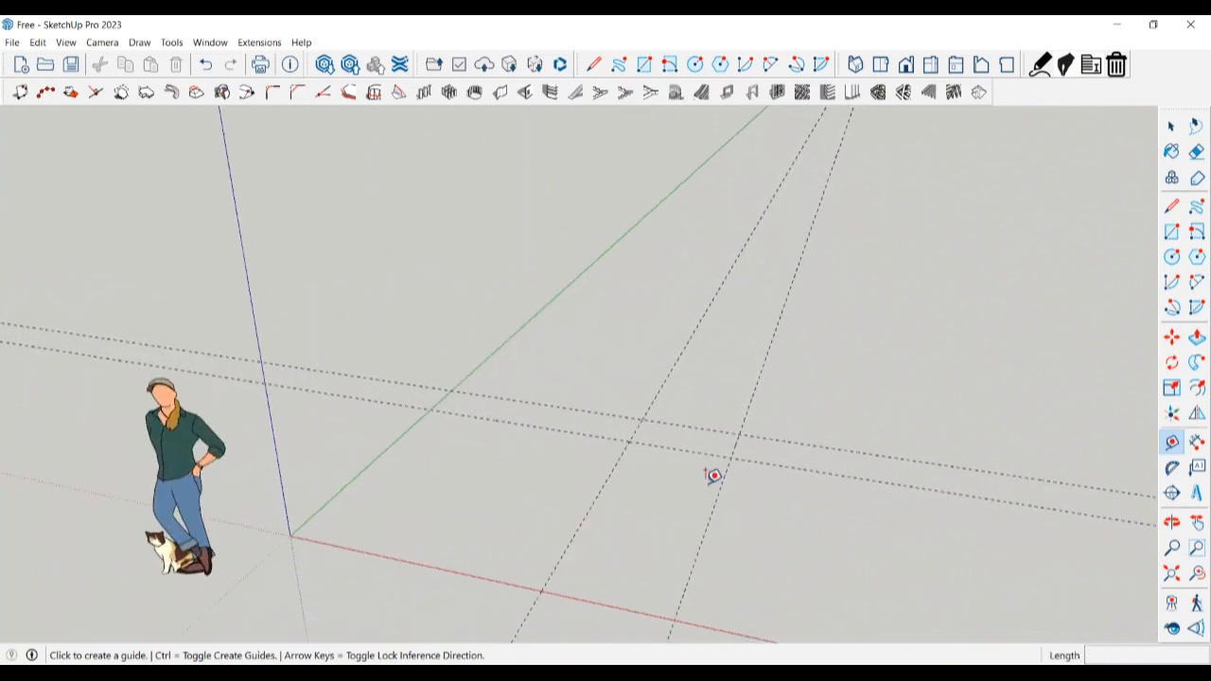
scroll(704, 467, up, 2)
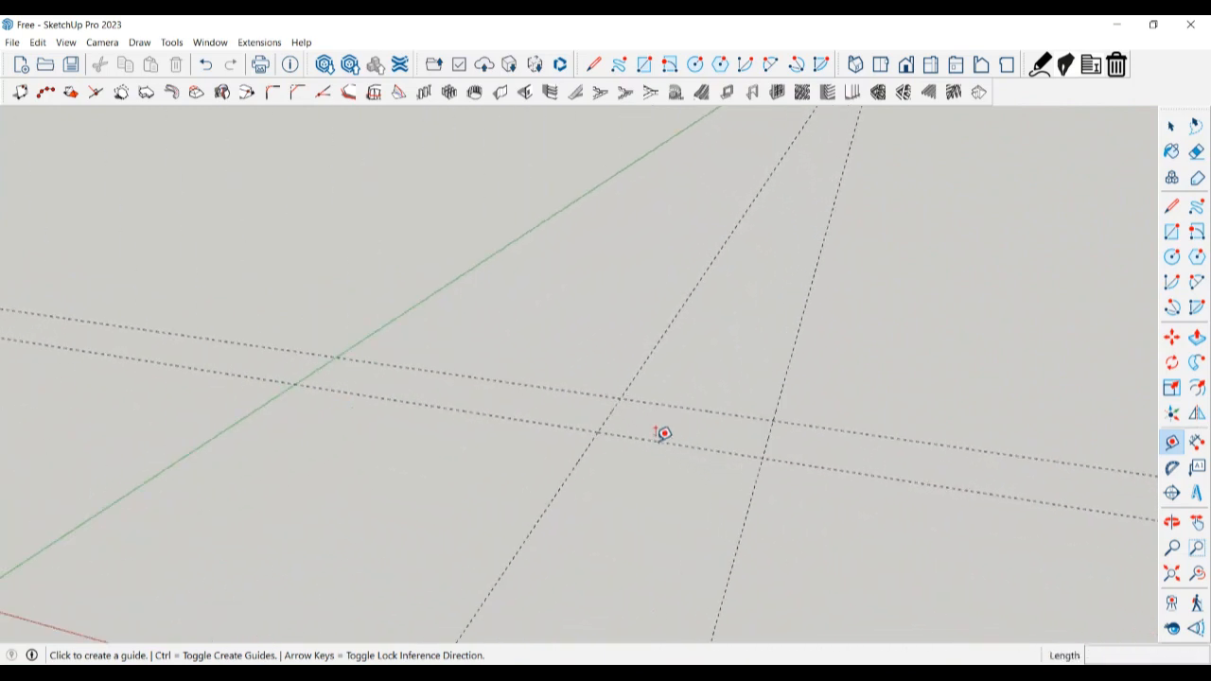
click(610, 415)
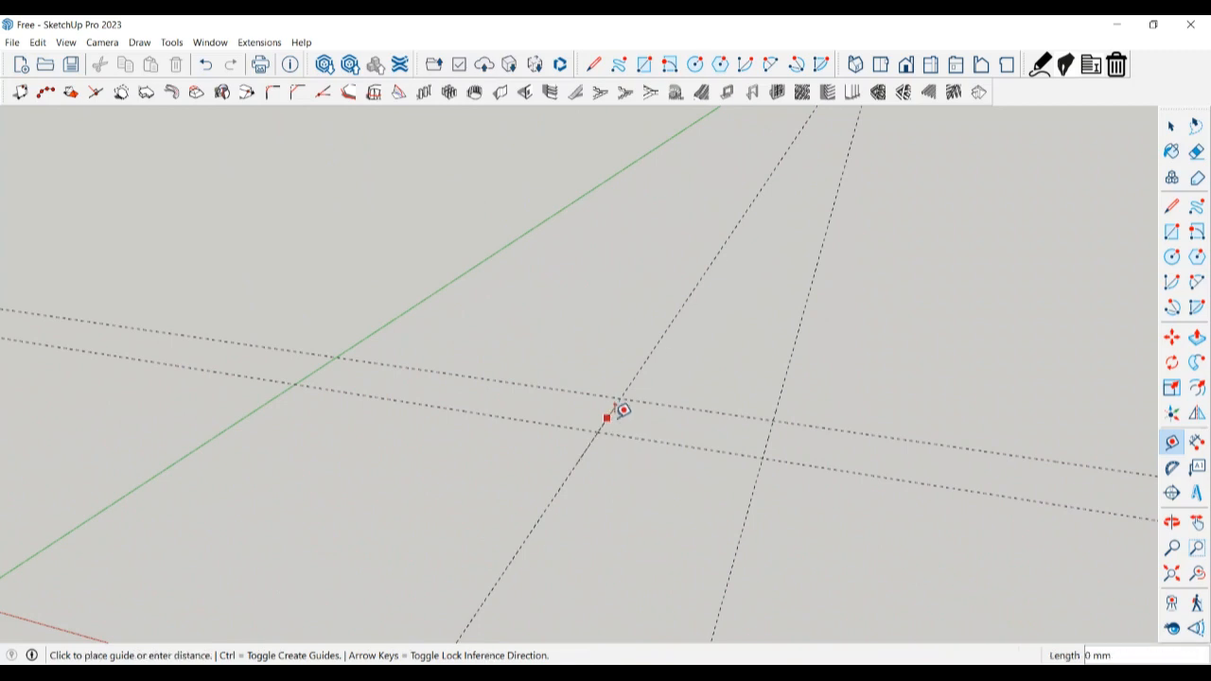
scroll(633, 413, up, 2)
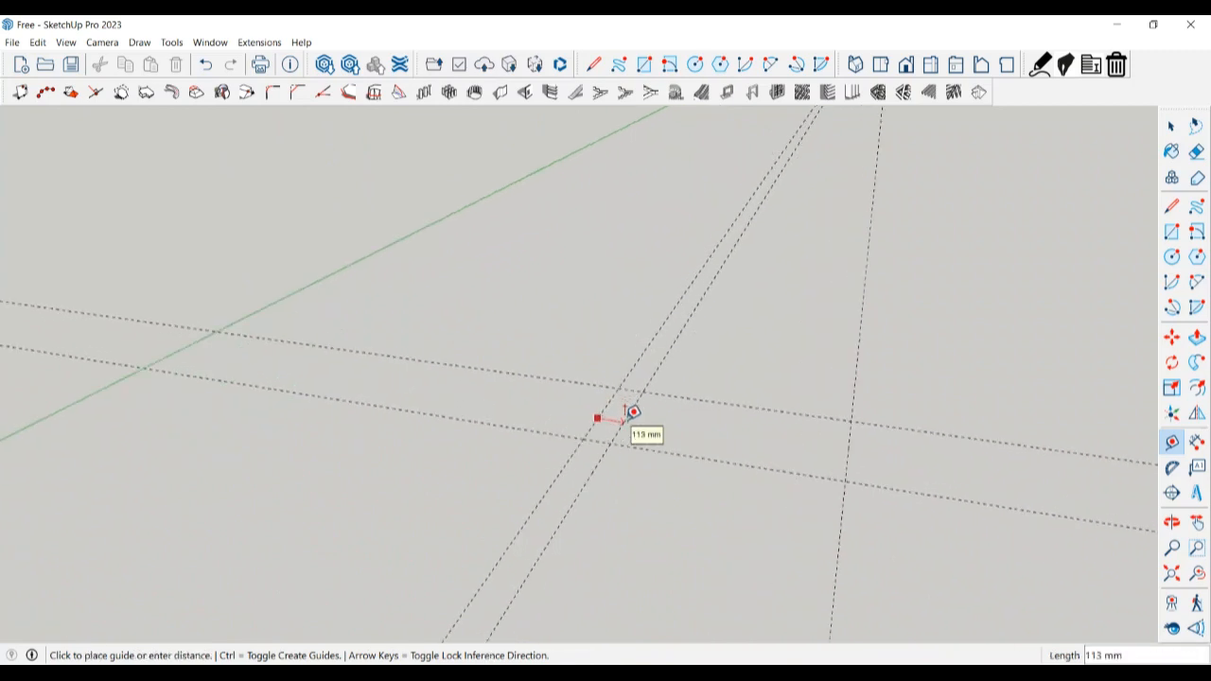
text(50)
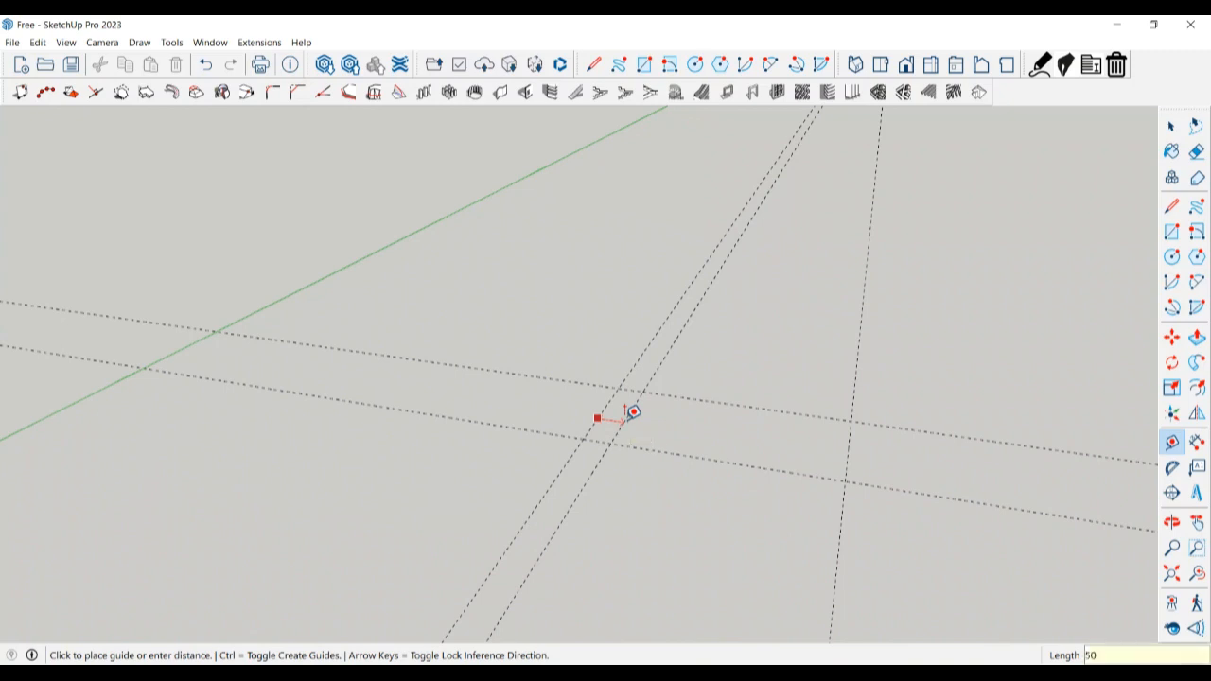
key(Return)
- Draw a rectangle filling the narrow strip between the two close guides, bounded by the pair of red-axis-parallel guides
key(space)
key(r)
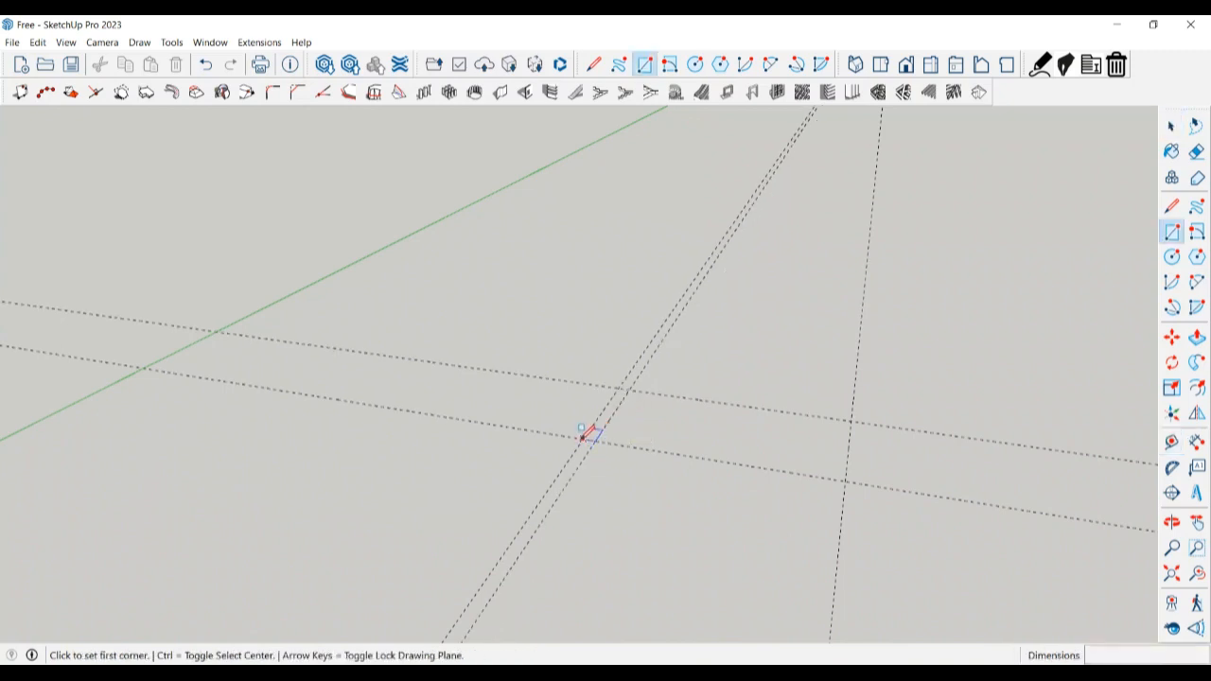
click(582, 438)
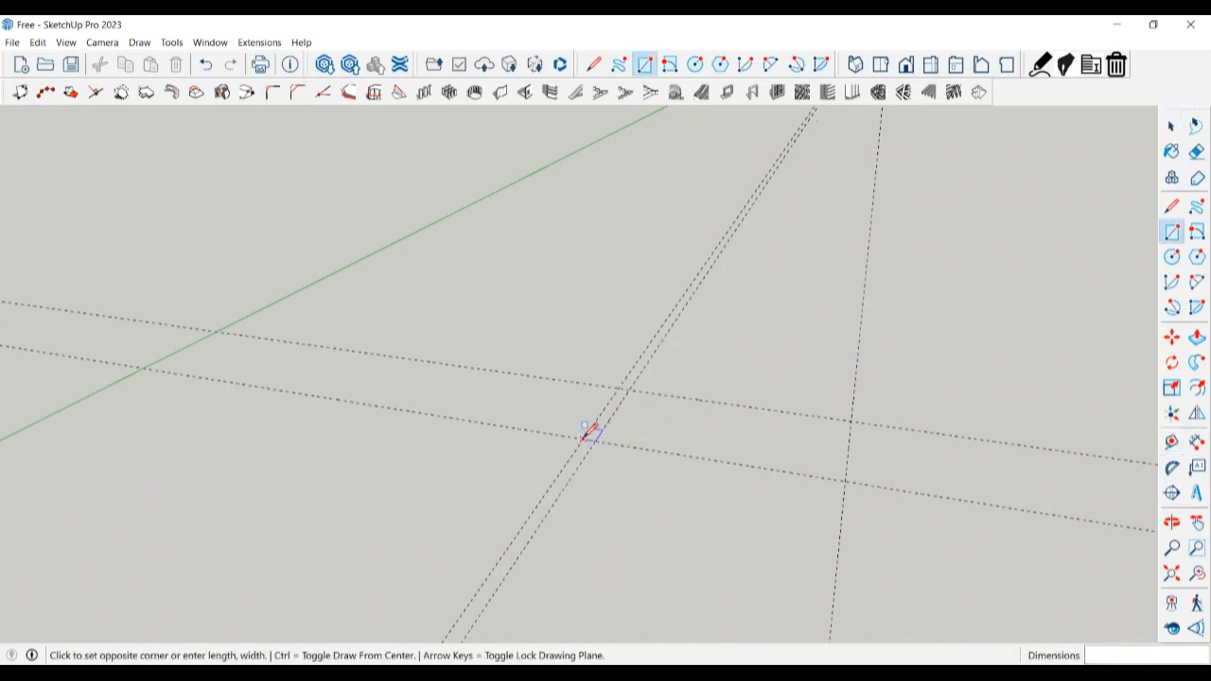
click(631, 387)
key(space)
- Add a guide offset 50 mm inward from the green-axis-parallel guide farther from the origin
scroll(602, 426, up, 3)
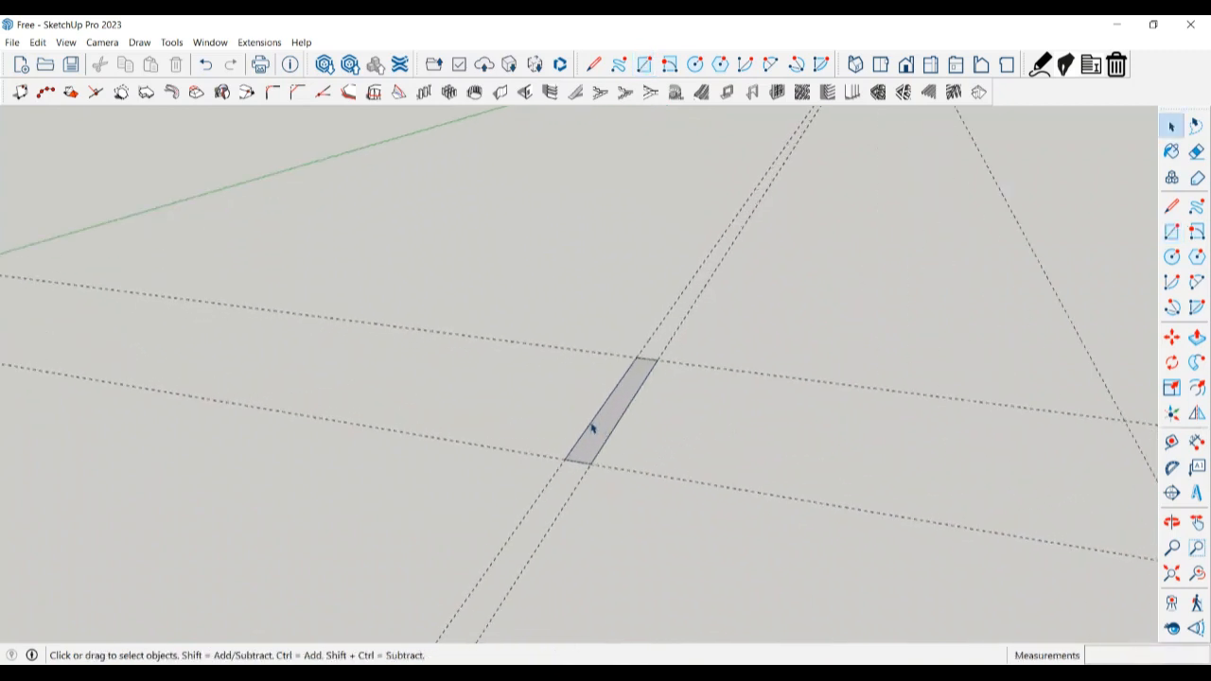
scroll(568, 422, down, 2)
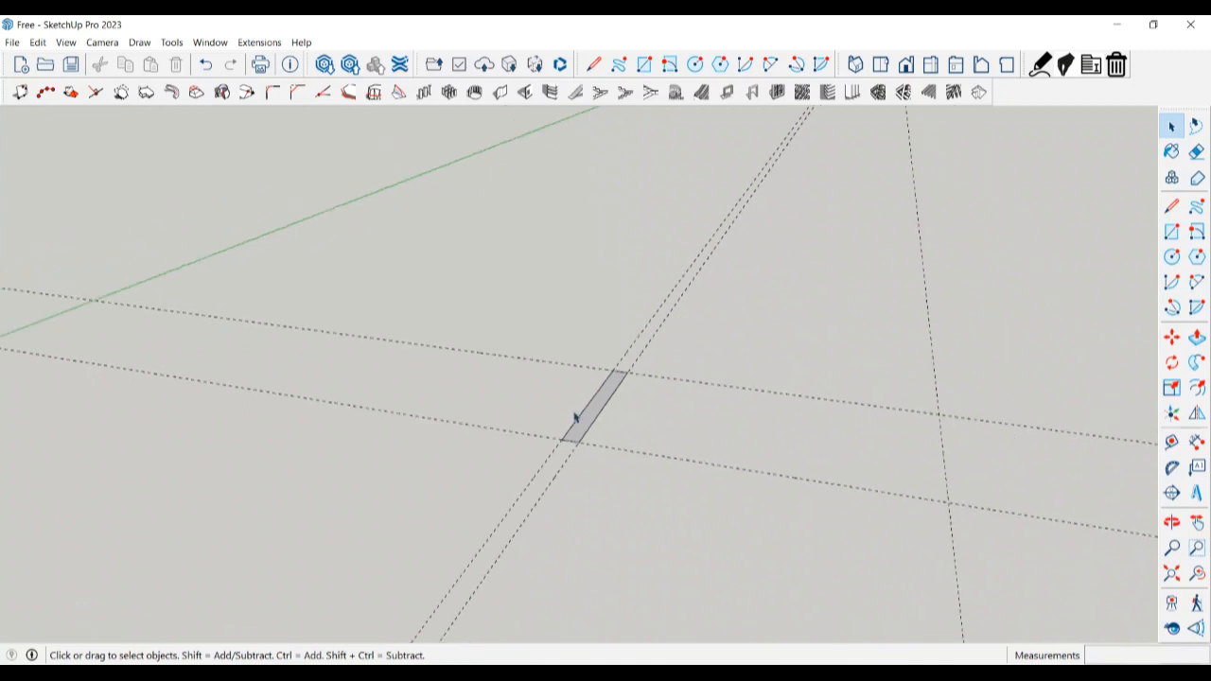
scroll(795, 466, up, 1)
key(t)
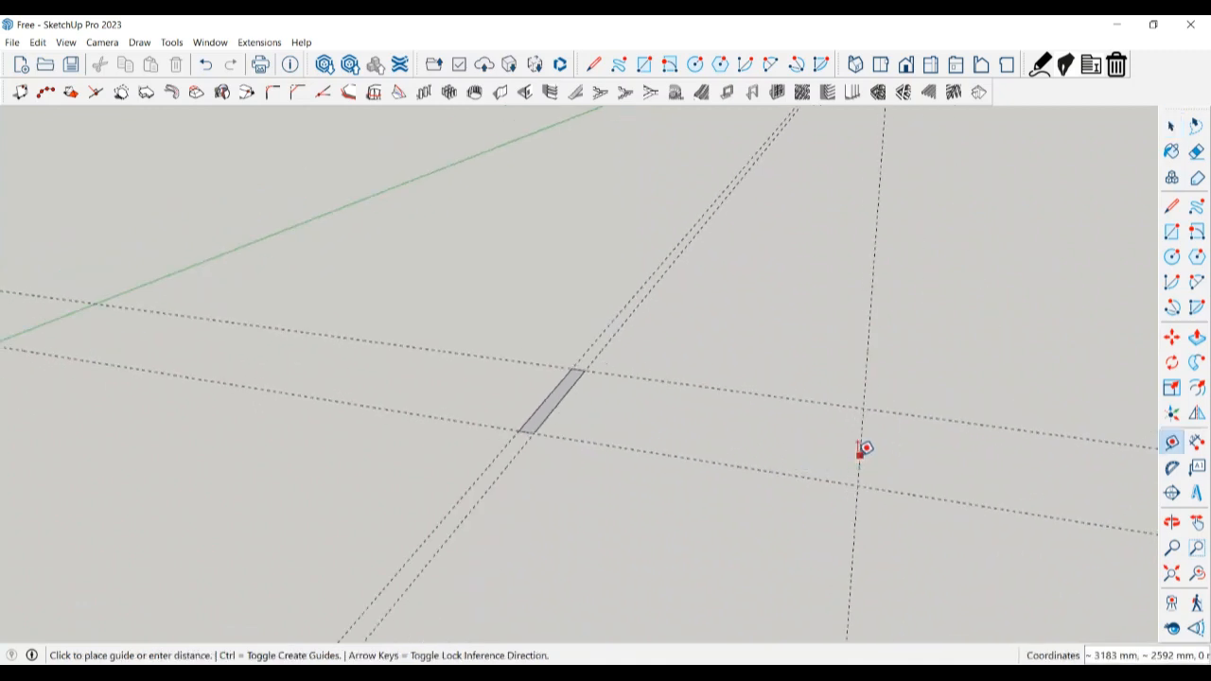
click(863, 449)
text(30)
key(Return)
key(space)
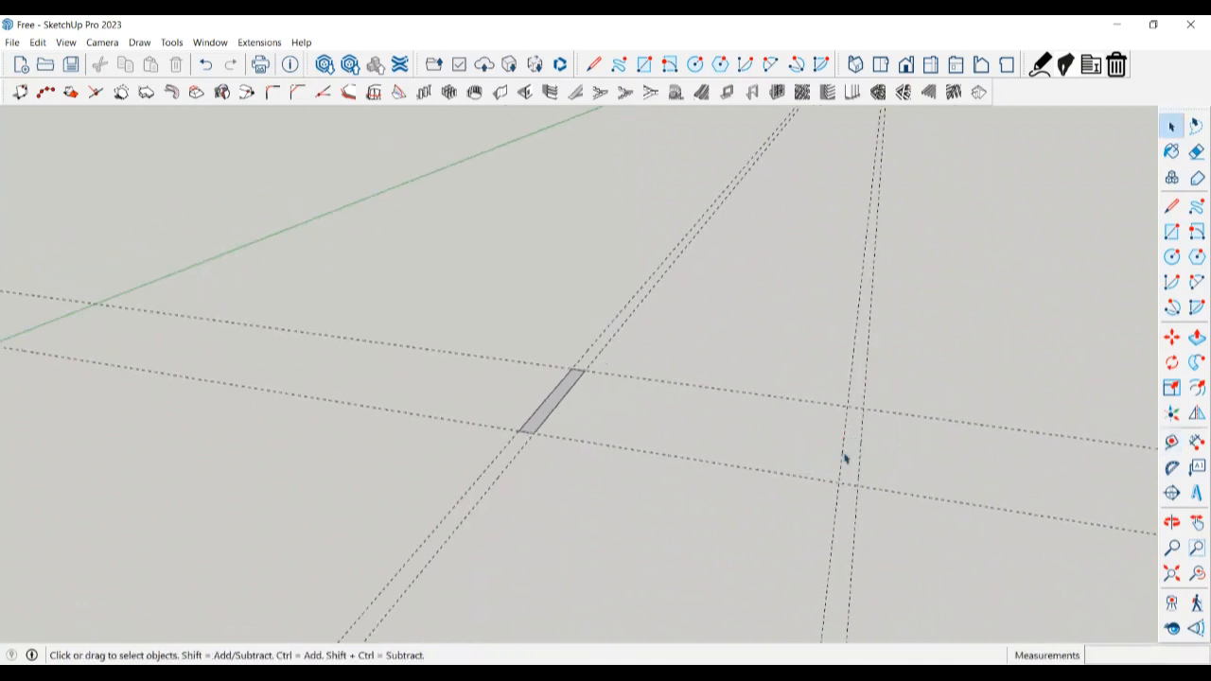
- Draw a 50 by 500 mm rectangle in the second narrow strip, between the two red-axis-parallel guides
key(r)
click(847, 406)
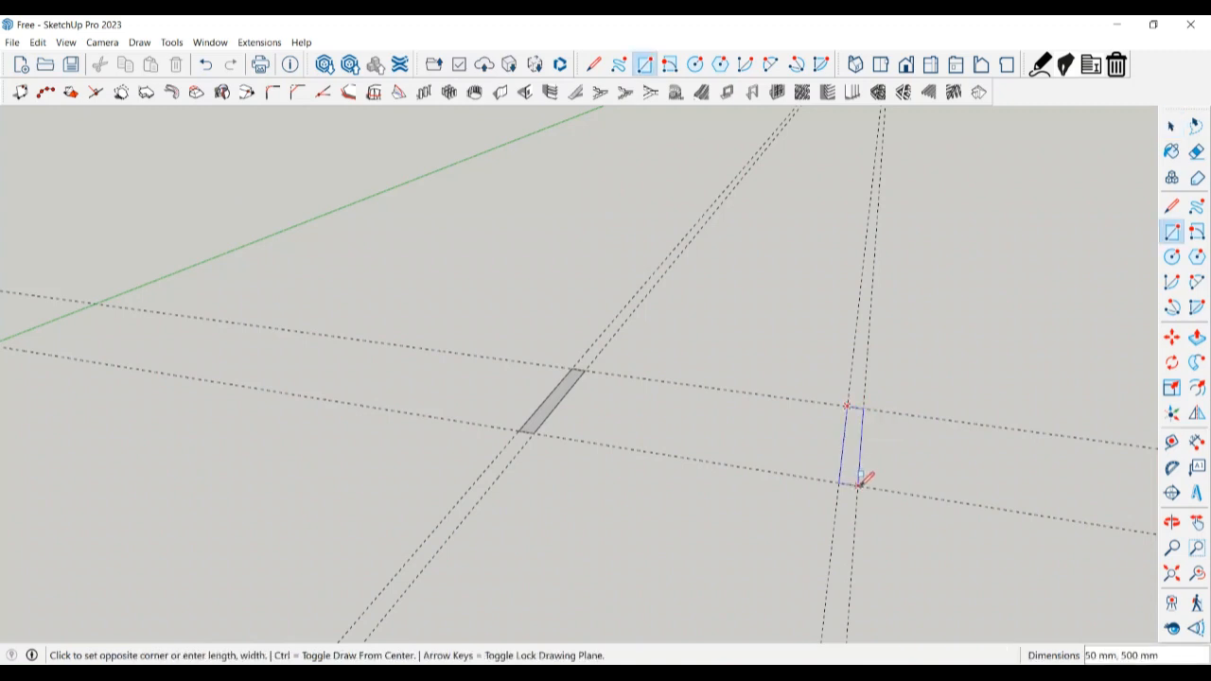
click(859, 486)
key(space)
- Draw a diagonal line from the first rectangle's far inner corner to the second rectangle's near inner corner
middle_drag(823, 487, 725, 486)
key(t)
key(l)
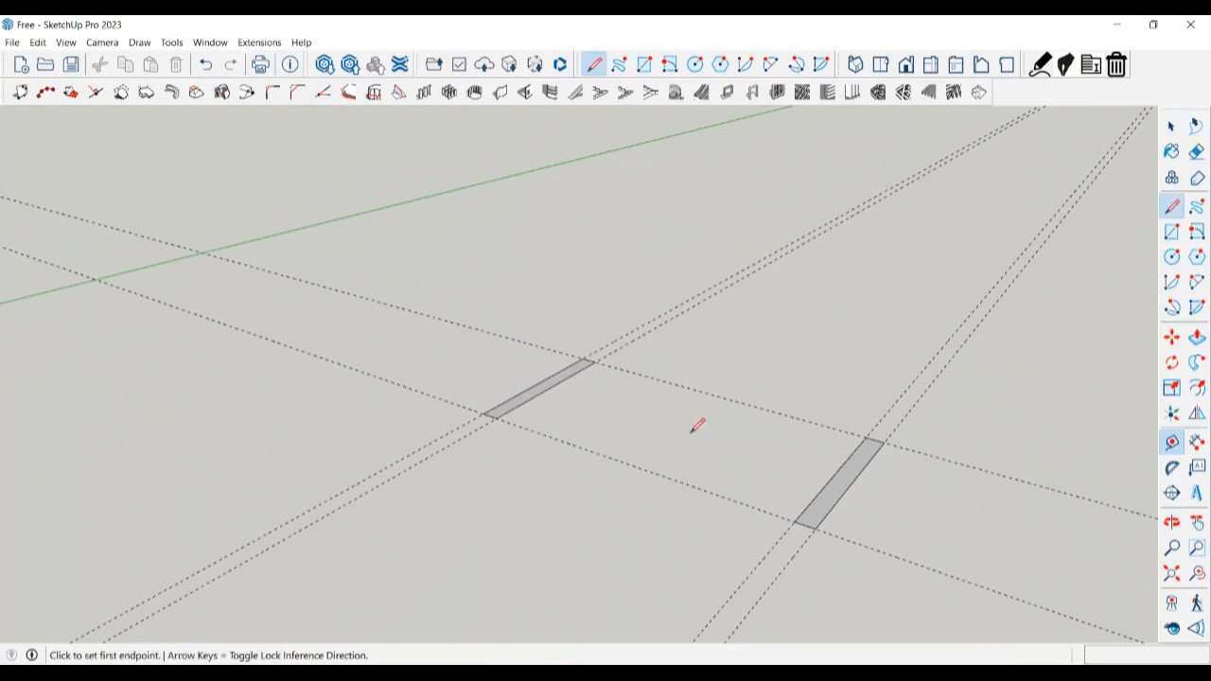
click(594, 361)
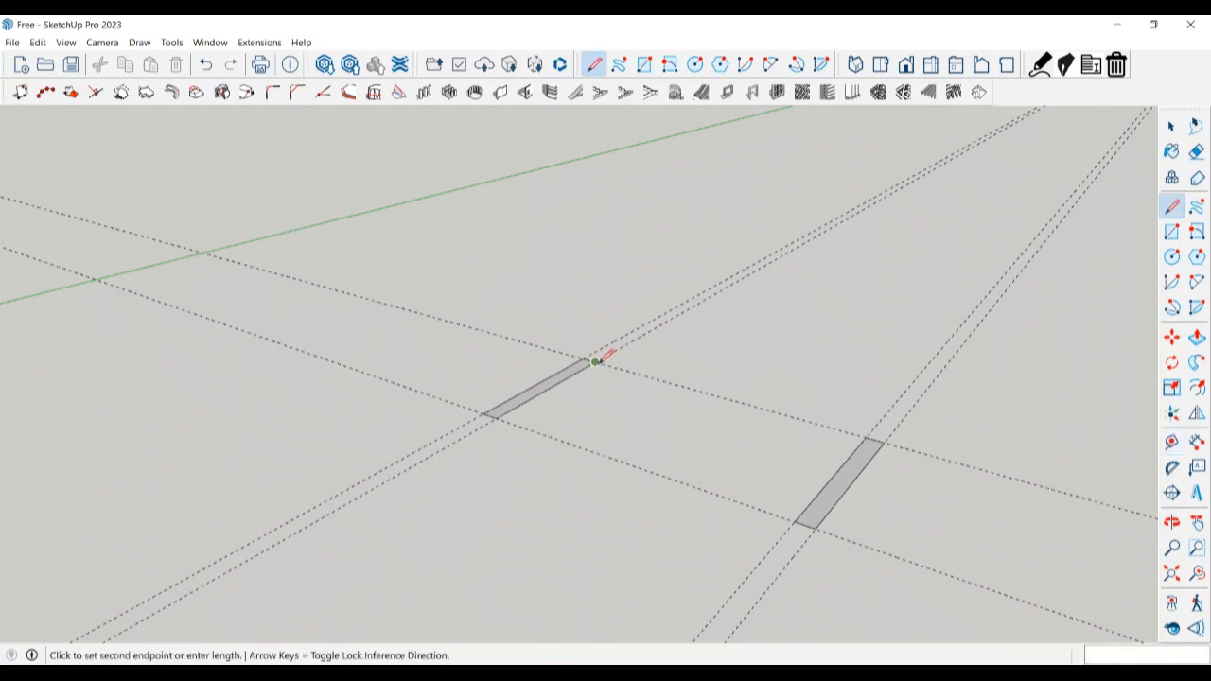
click(797, 521)
key(space)
- Add a guide parallel to the diagonal line, offset 50 mm toward the near end of the first rectangle
key(t)
click(705, 448)
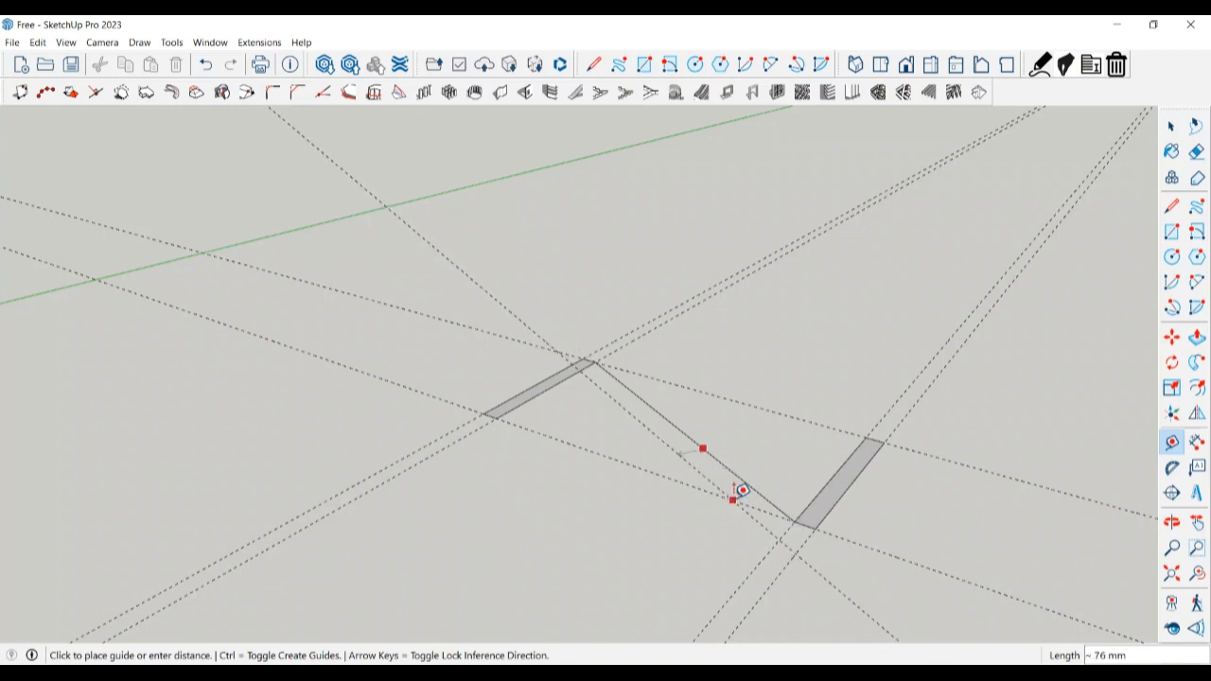
text(50)
key(Return)
key(space)
scroll(719, 496, up, 3)
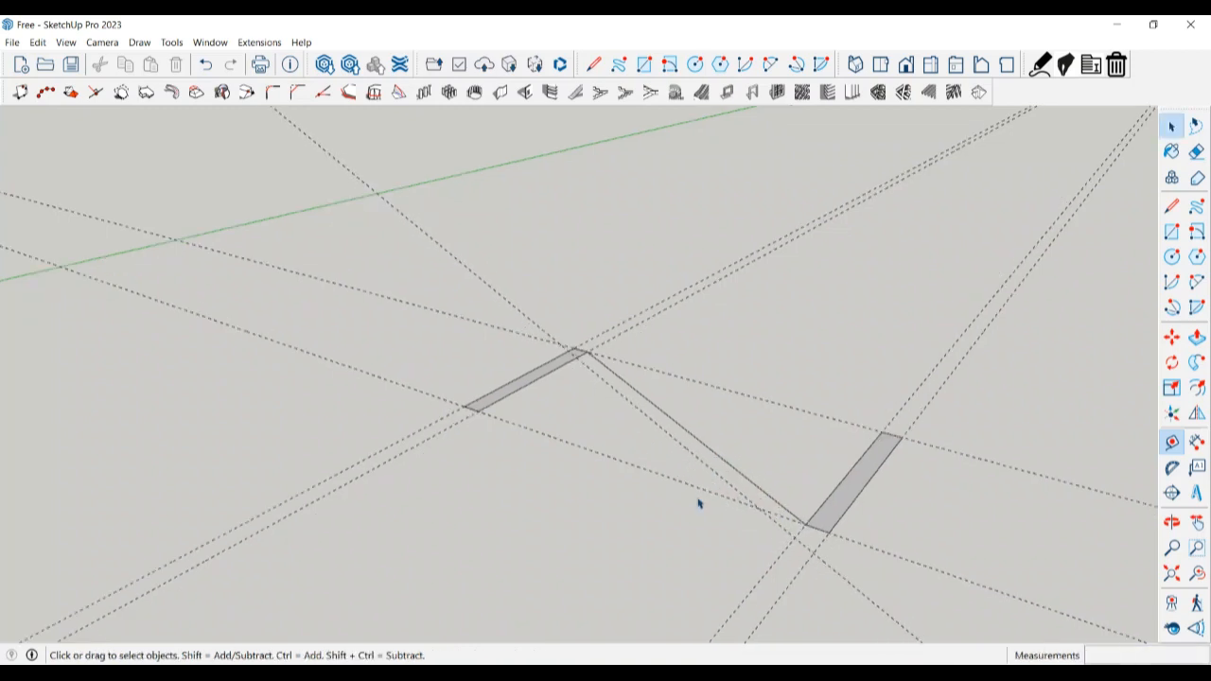
key(l)
click(560, 333)
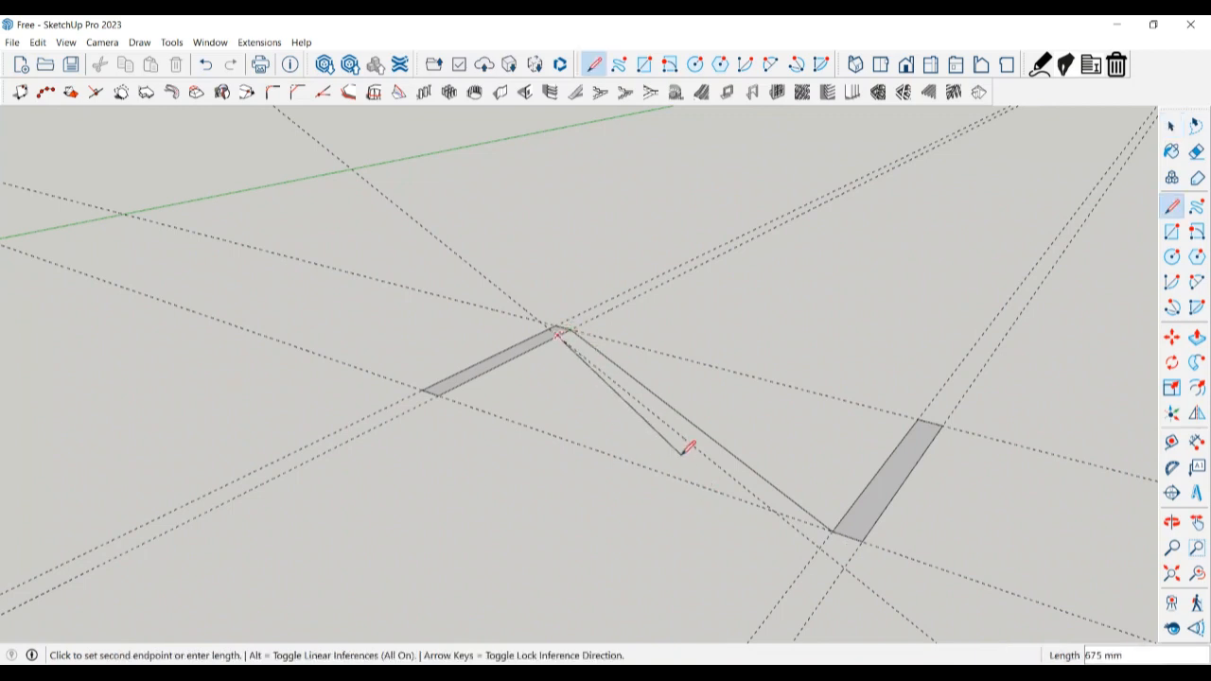
key(space)
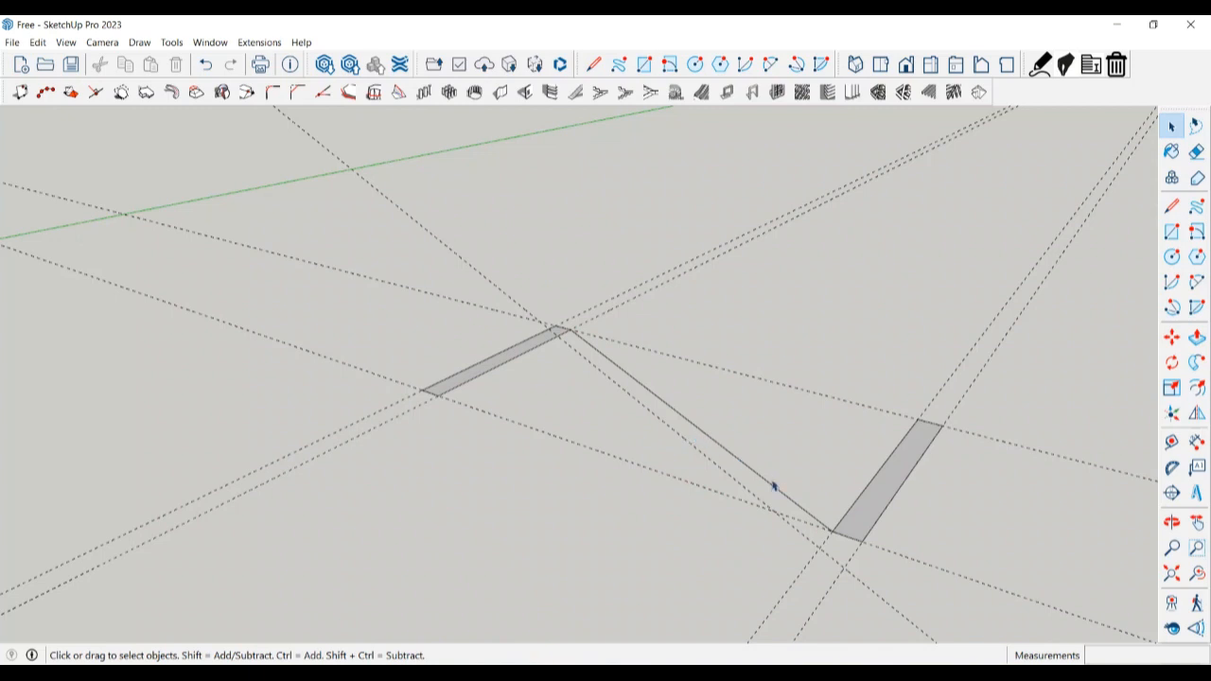
- Add a guide offset 50 mm on the other side of the diagonal line, toward the second rectangle's far end
key(t)
click(803, 508)
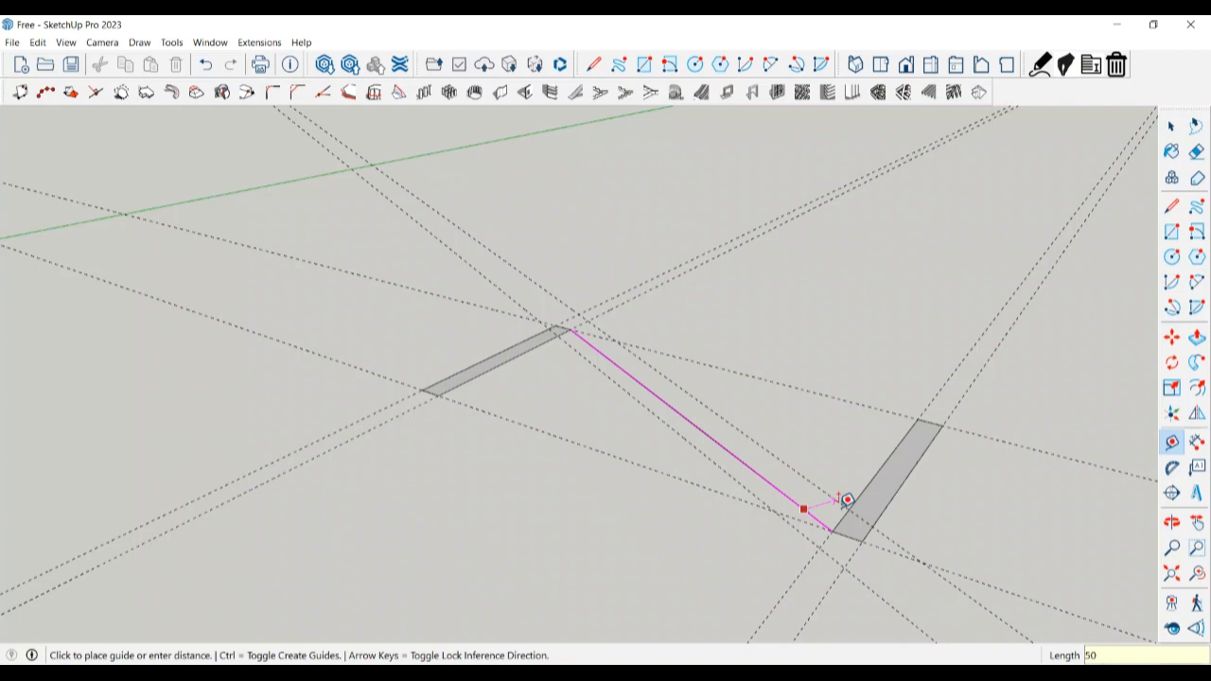
key(Return)
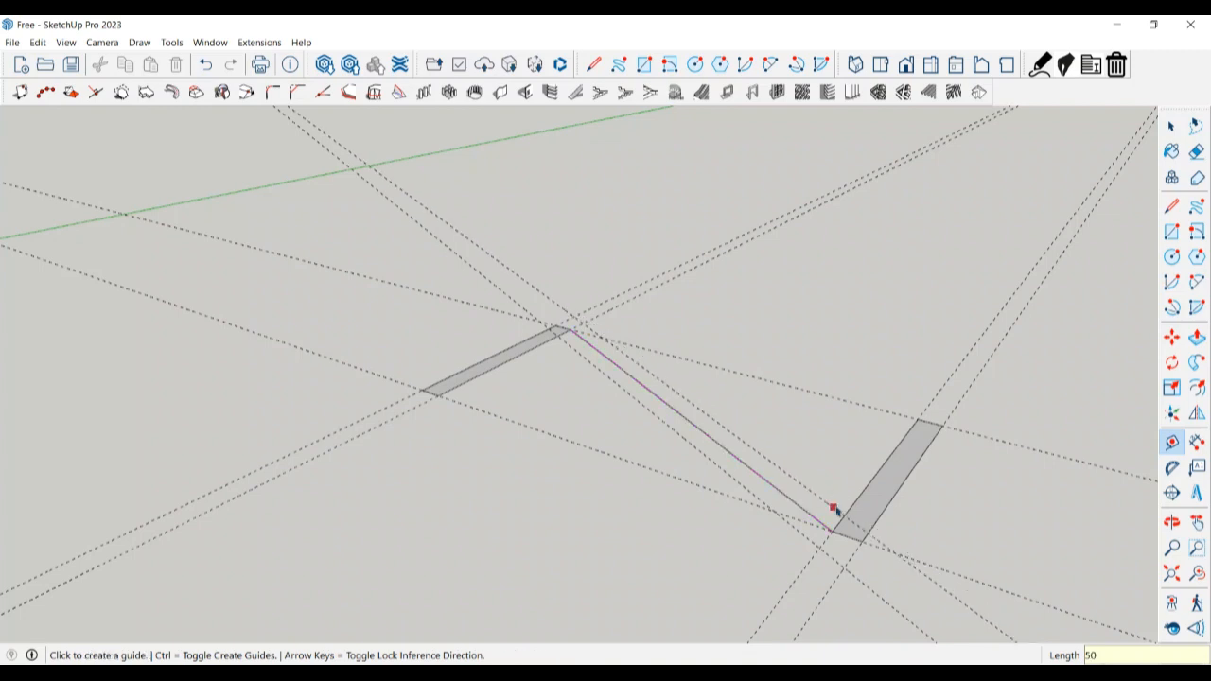
key(space)
- Draw the two long edges of the diagonal bar, joining the guide intersections on the rectangles to the ends of the diagonal line
key(l)
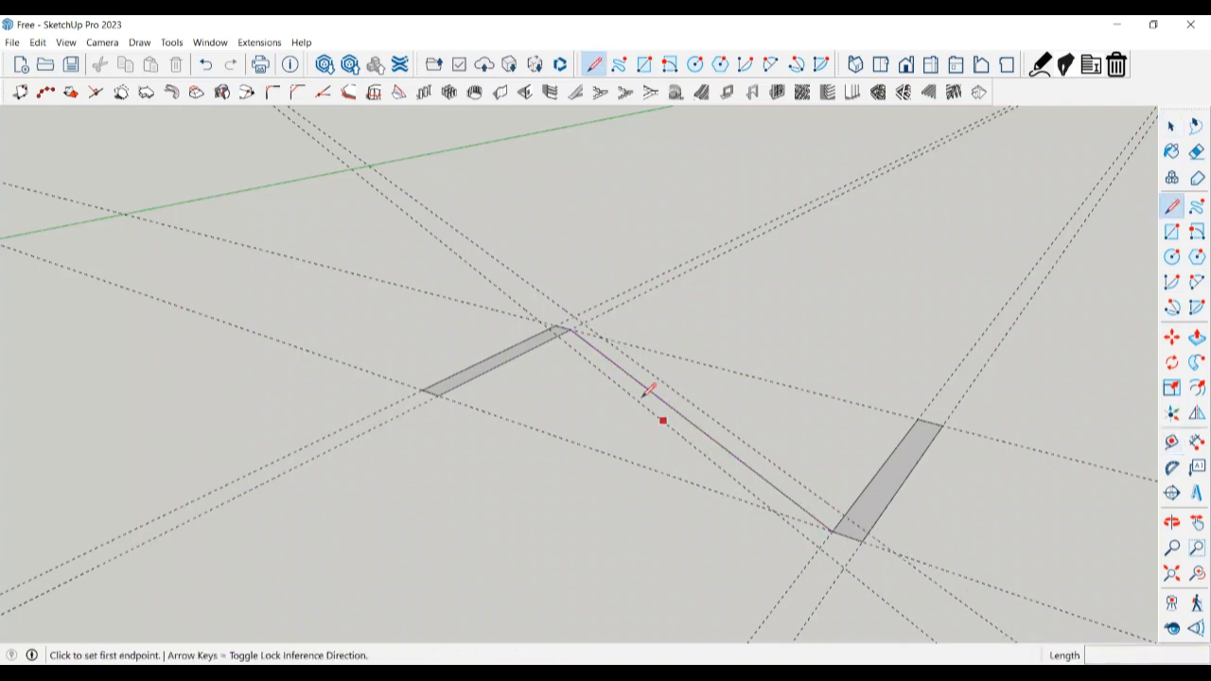
click(561, 333)
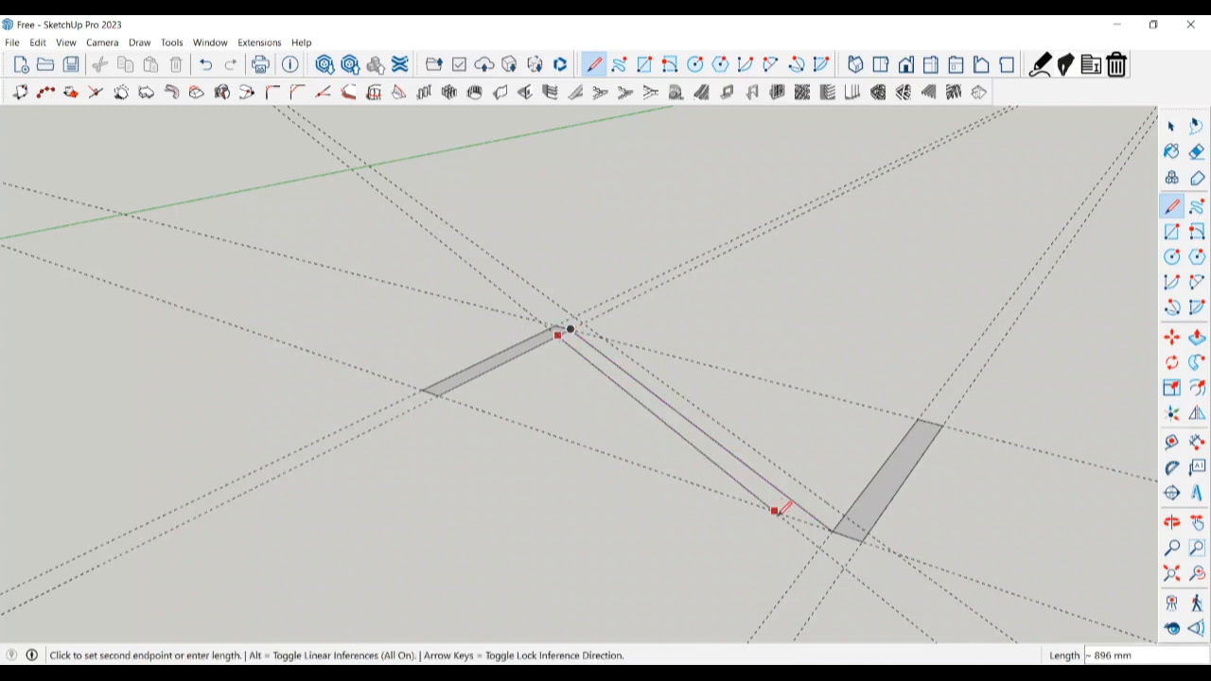
click(832, 531)
click(849, 513)
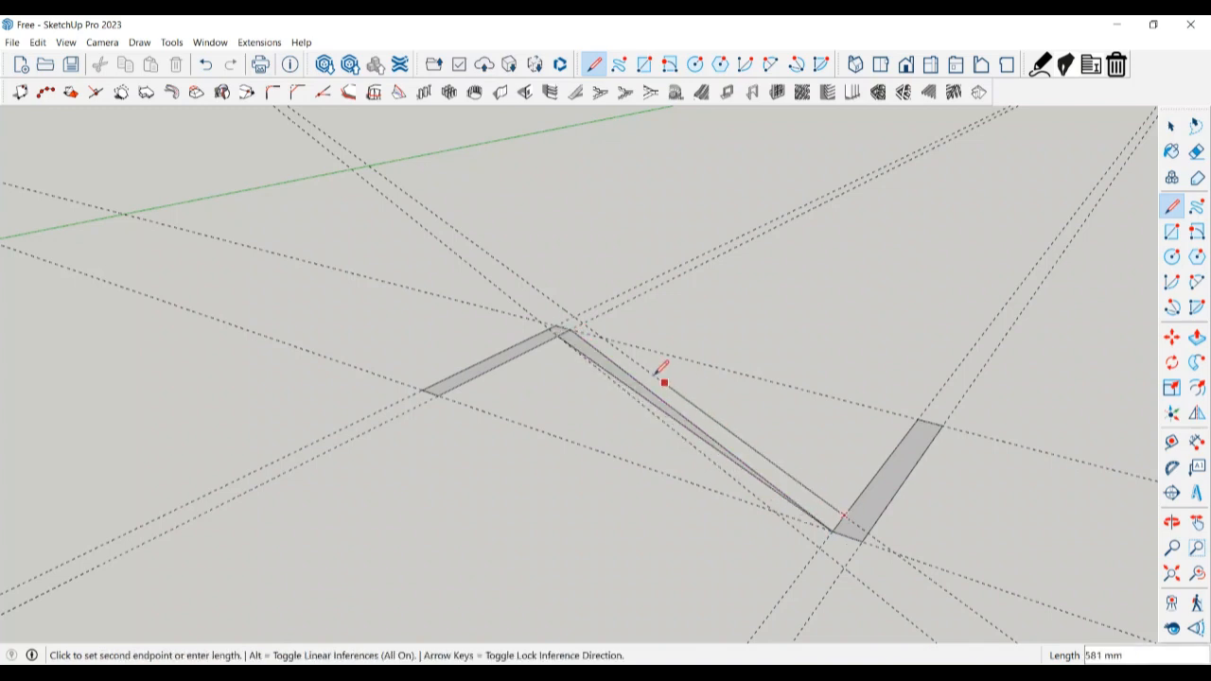
click(567, 331)
key(space)
- Erase the original middle diagonal line and the two guides running parallel to it
scroll(675, 443, up, 2)
scroll(675, 443, up, 3)
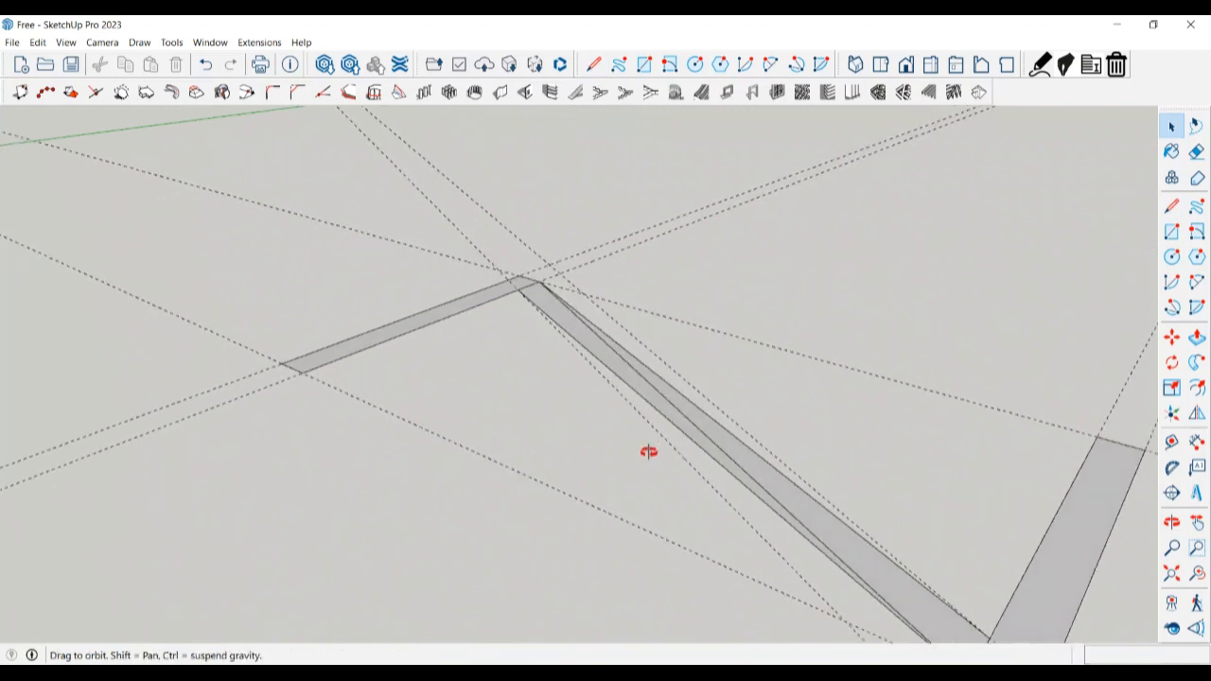
key(e)
click(748, 481)
scroll(647, 533, down, 2)
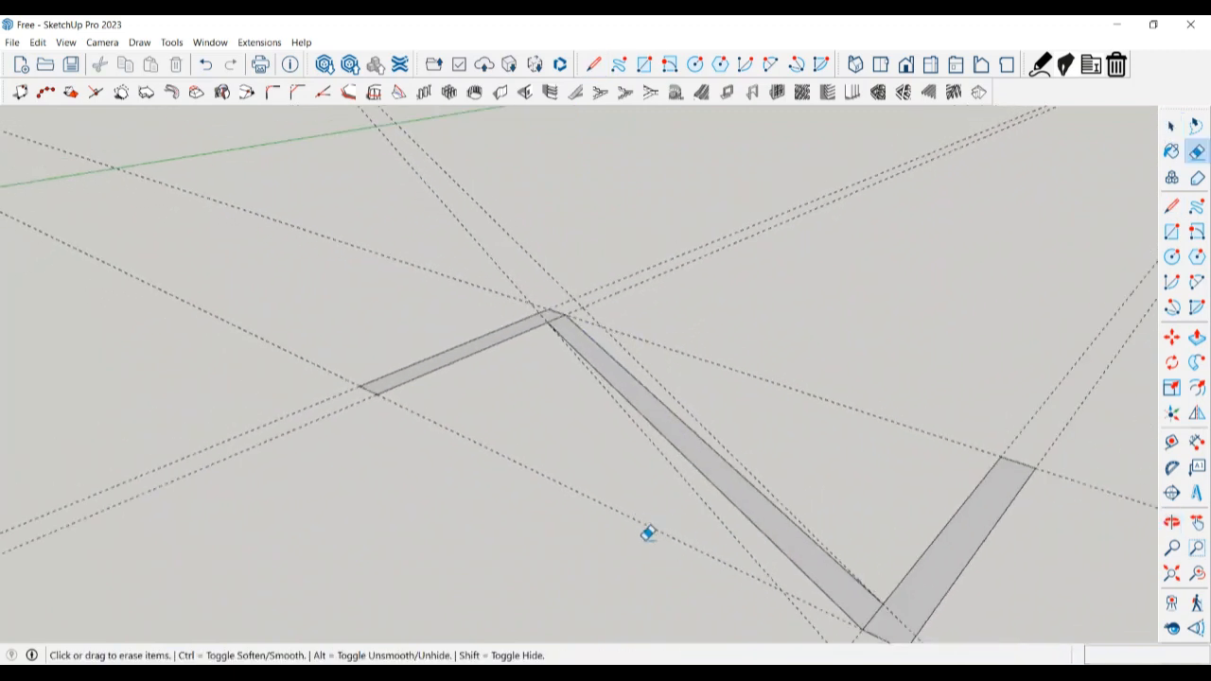
click(775, 569)
click(762, 471)
scroll(725, 450, down, 5)
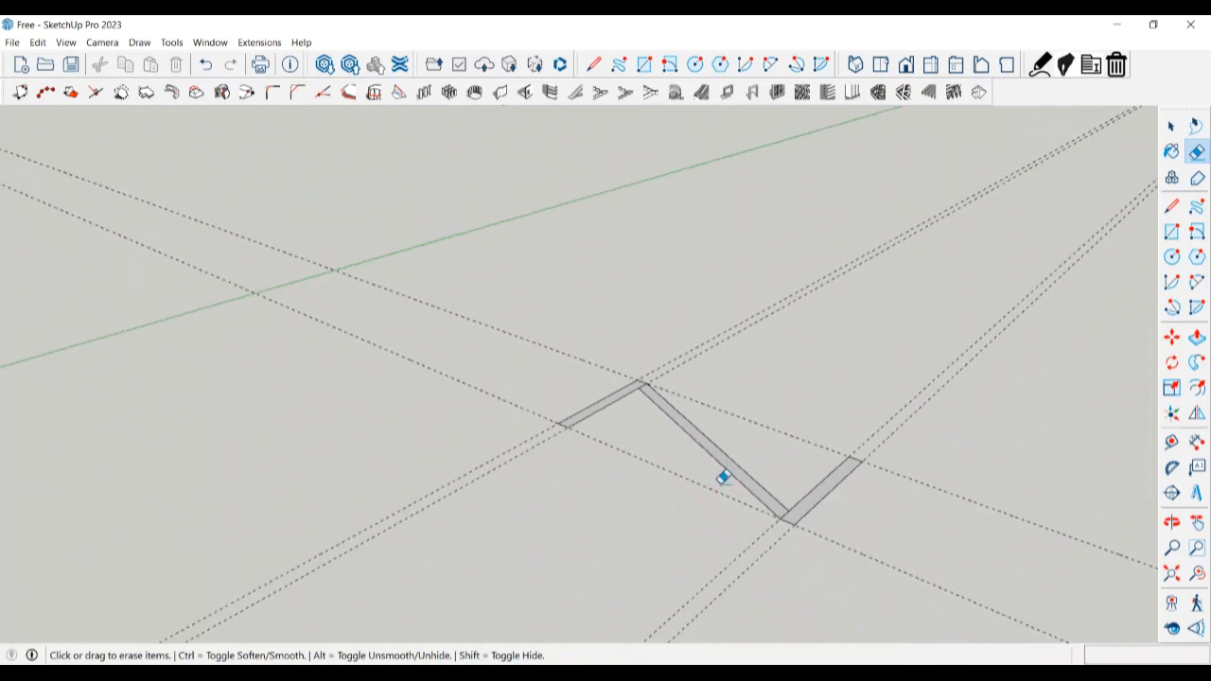
- Erase the edges dividing the bars at both joints, along with the inner guides of the two narrow strips
scroll(809, 515, up, 1)
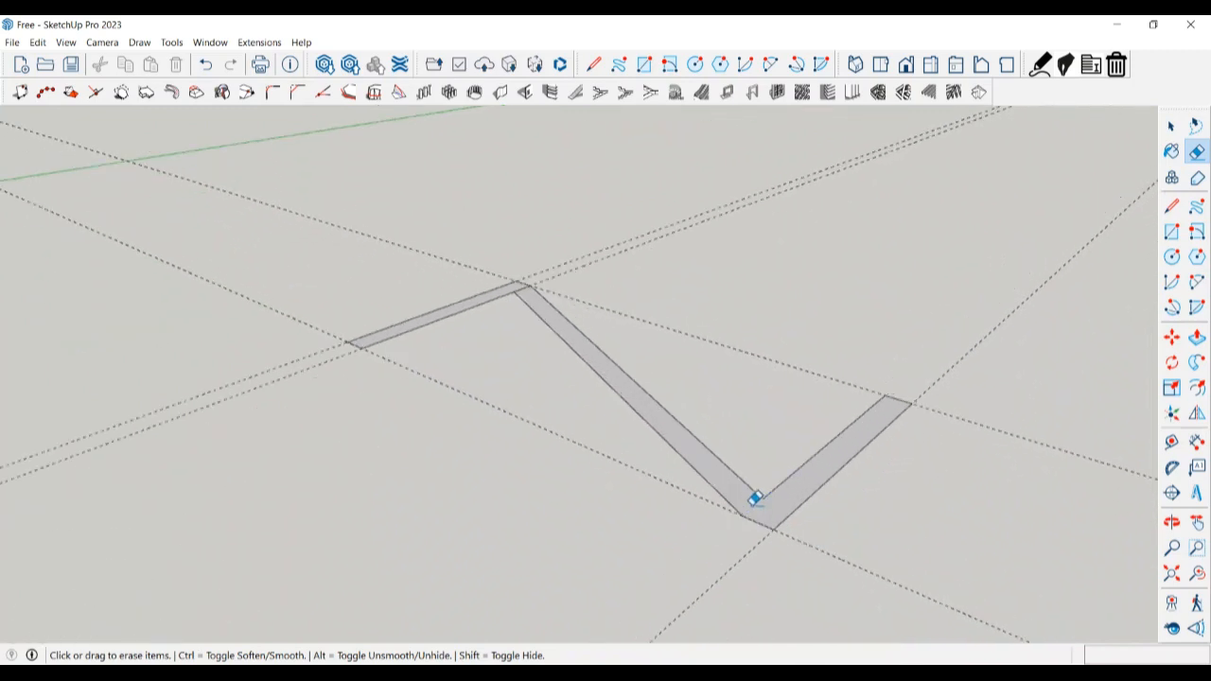
scroll(755, 499, down, 1)
scroll(536, 297, up, 3)
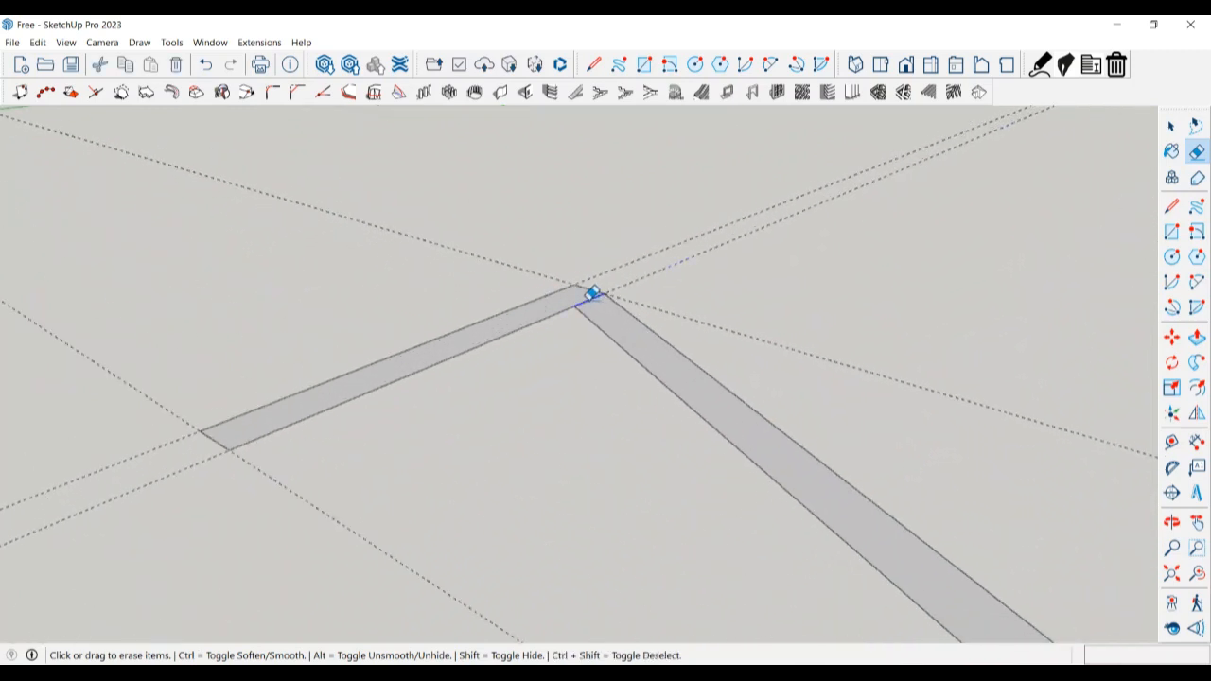
scroll(487, 308, down, 3)
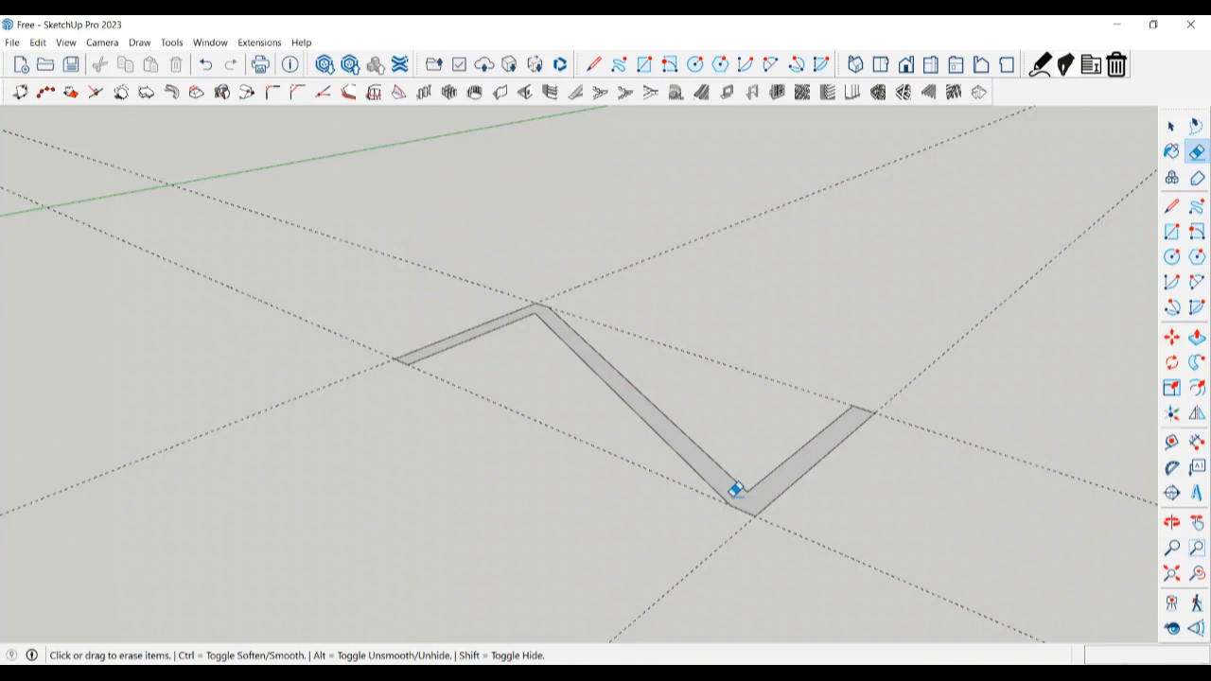
- Select the whole Z-shaped face with its edges and make it a group
key(space)
key(p)
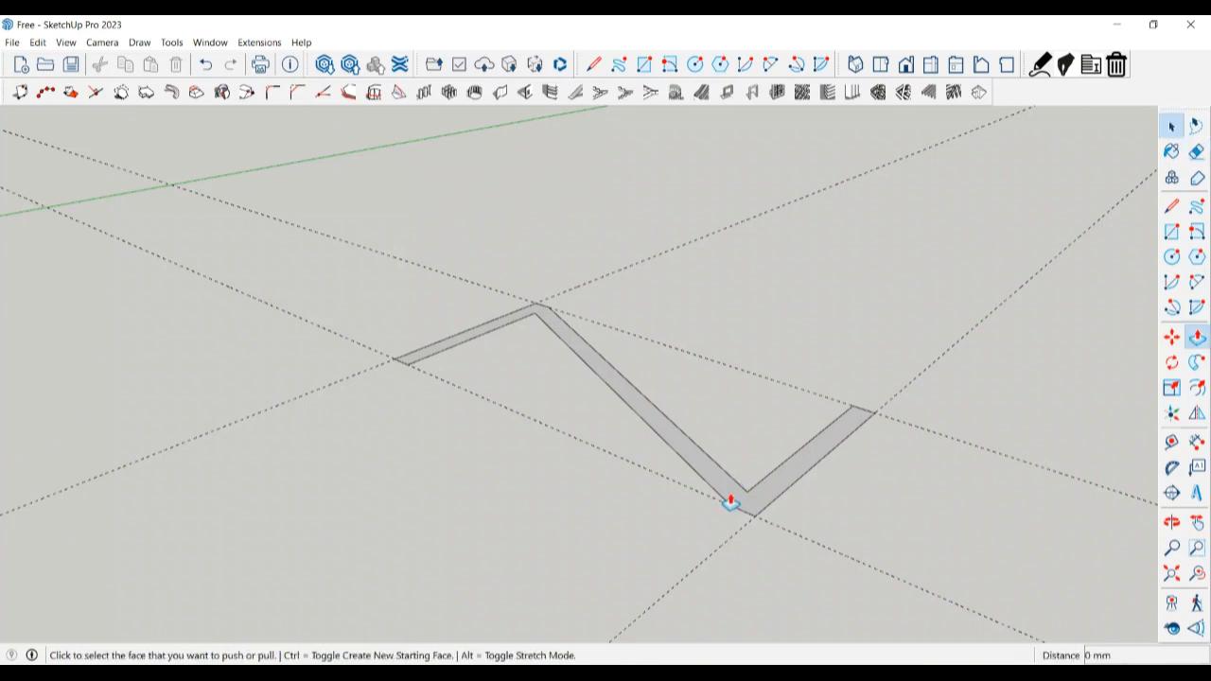
key(space)
double_click(735, 496)
right_click(736, 496)
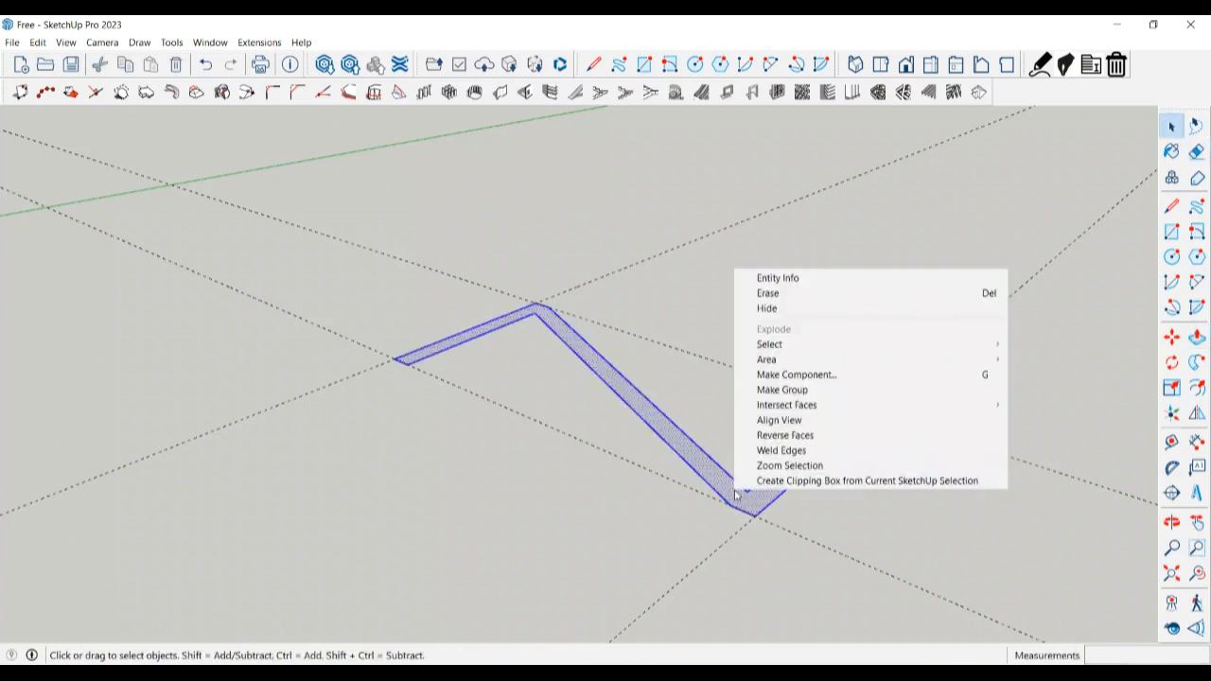
click(798, 390)
- Open the Z-shaped group for editing and extrude its face upward 50 mm with Push/Pull
double_click(797, 479)
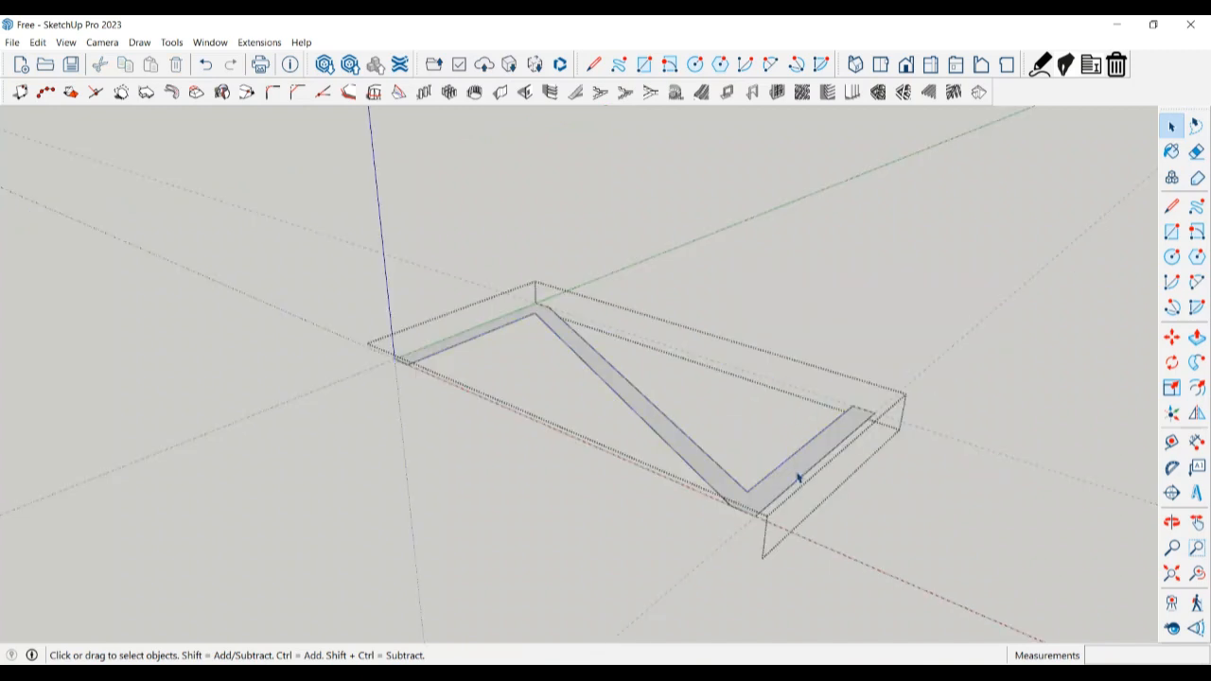
key(p)
click(796, 480)
text(50)
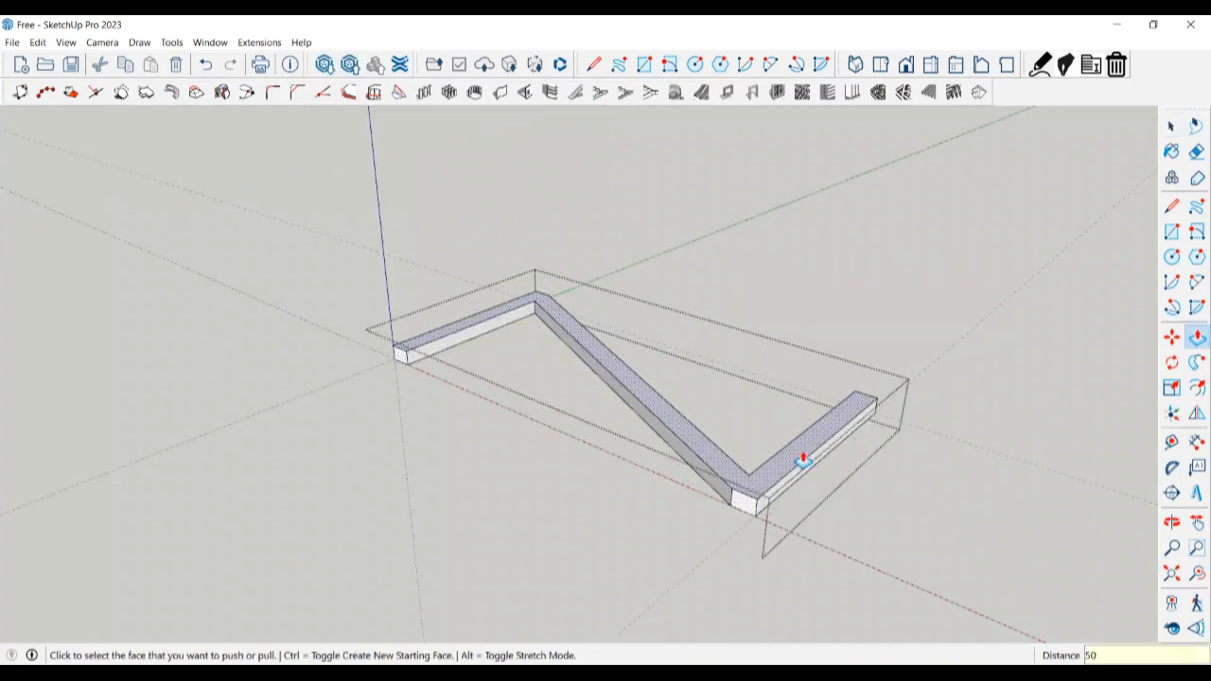
key(Return)
key(space)
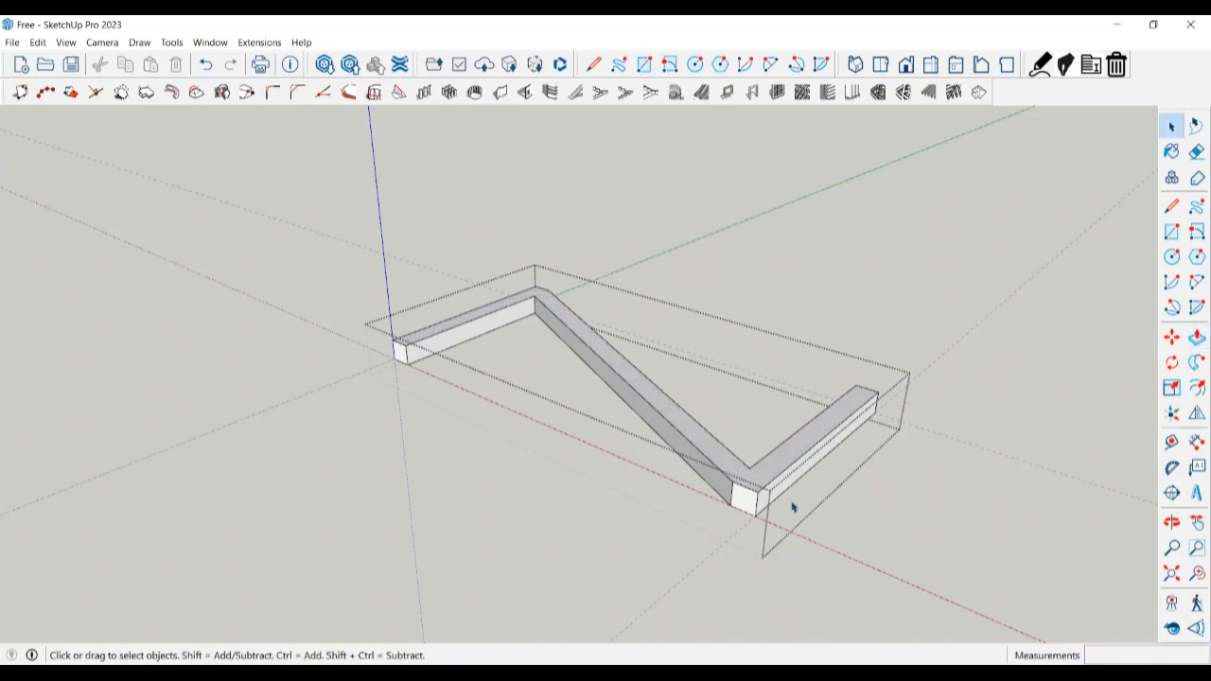
middle_drag(792, 503, 786, 528)
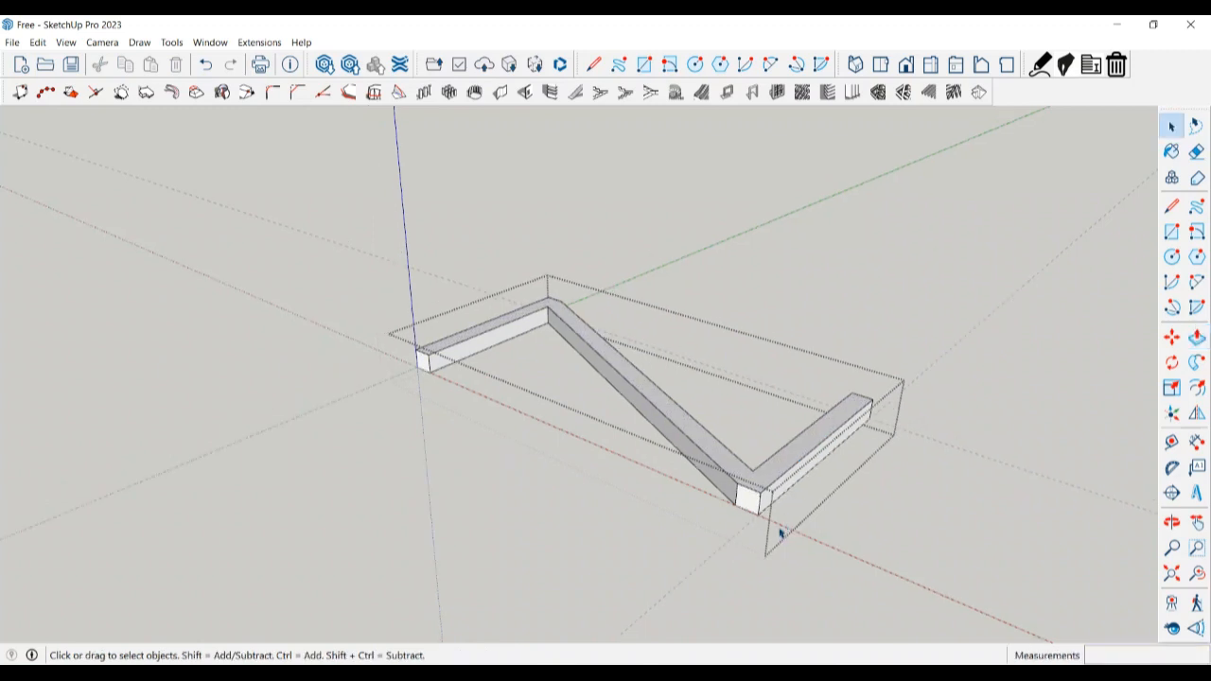
- Close the Z-shaped group and copy it 400 mm straight up along the blue axis
middle_drag(891, 520, 820, 554)
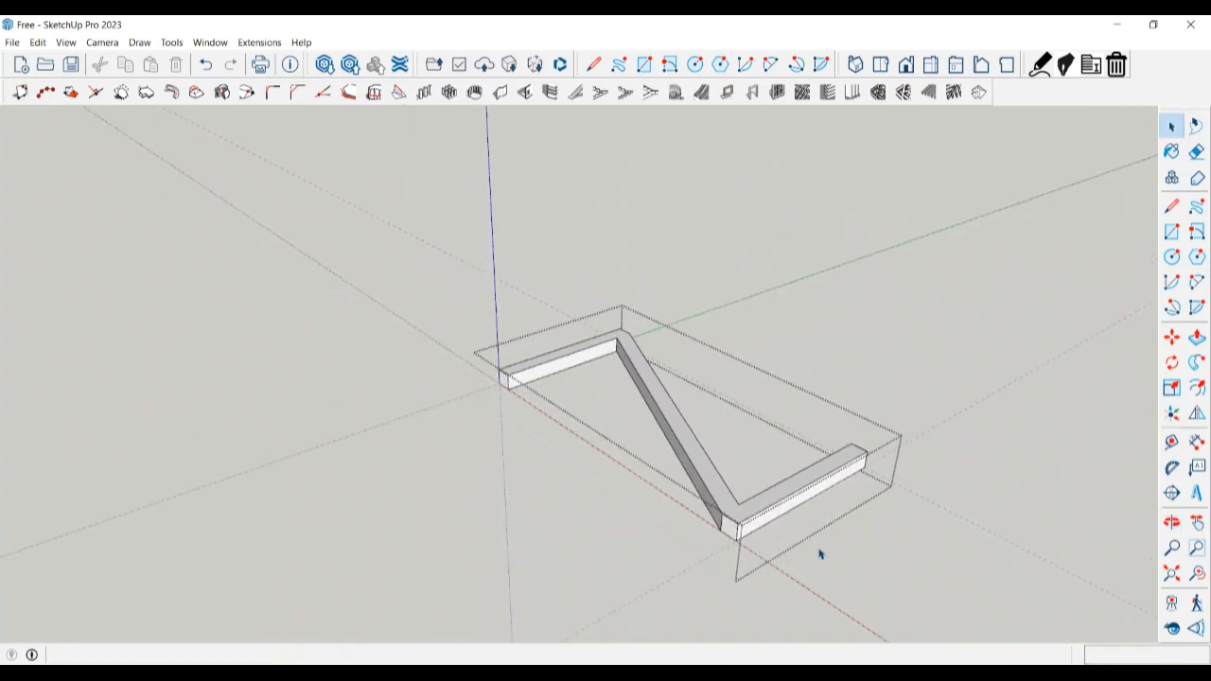
middle_drag(744, 529, 811, 495)
click(877, 516)
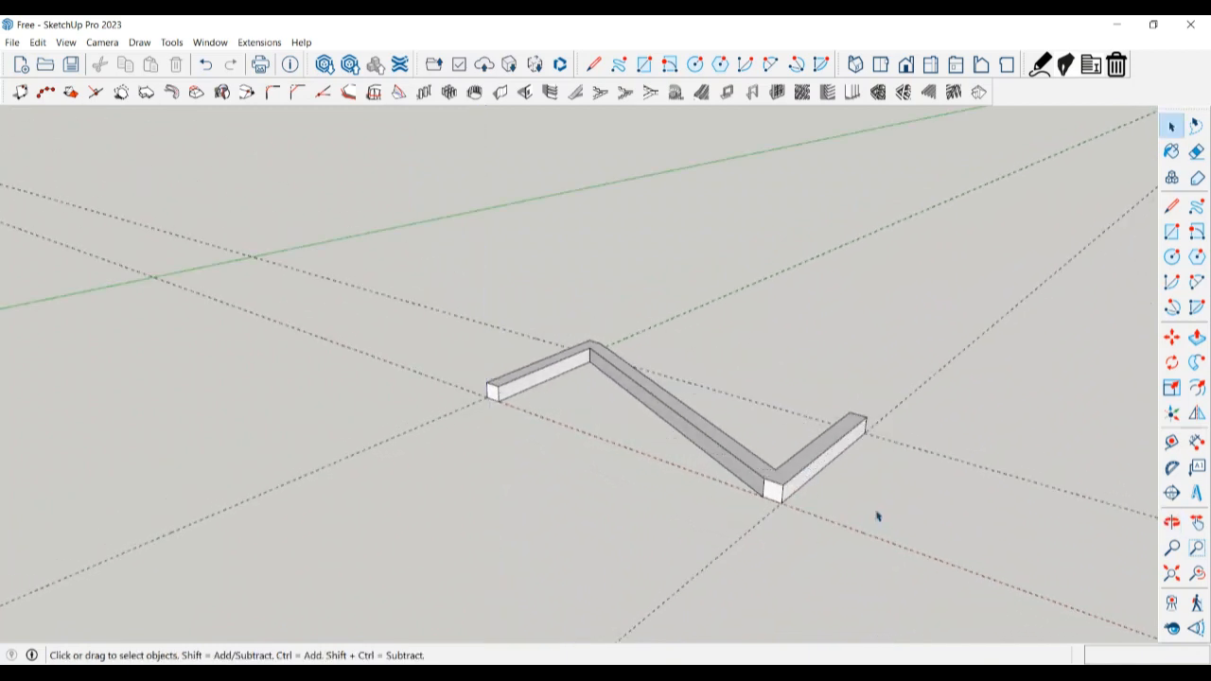
click(800, 466)
key(m)
key(ctrl)
scroll(847, 454, up, 2)
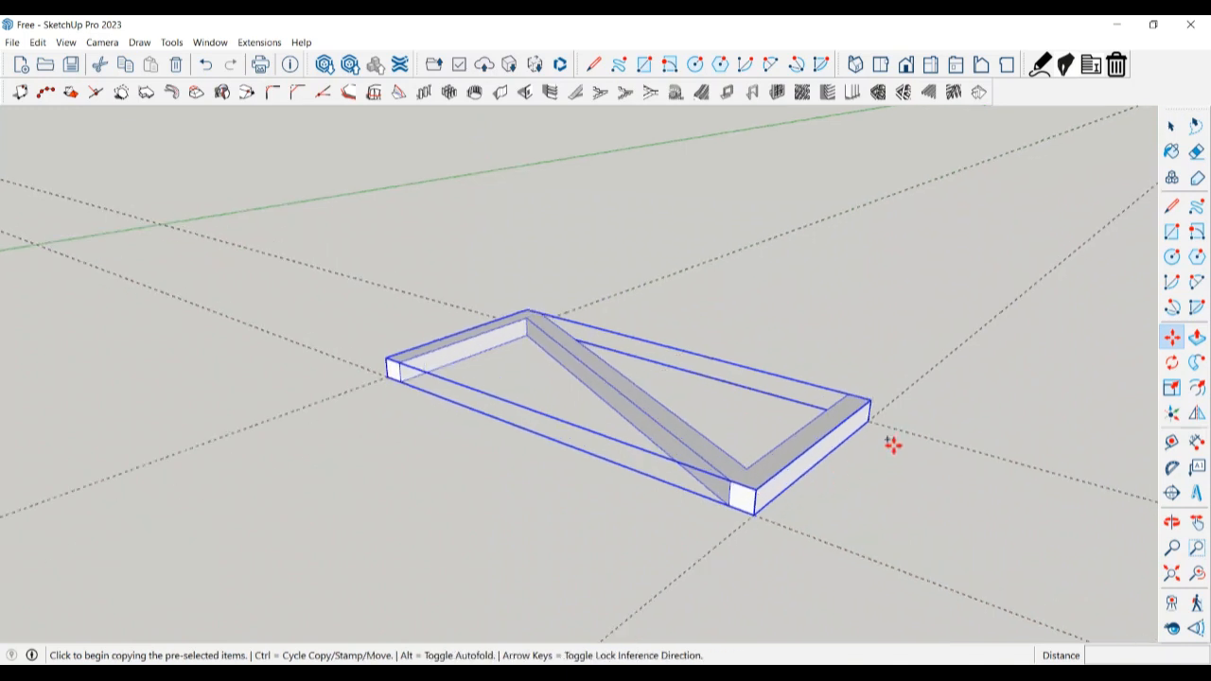
click(871, 401)
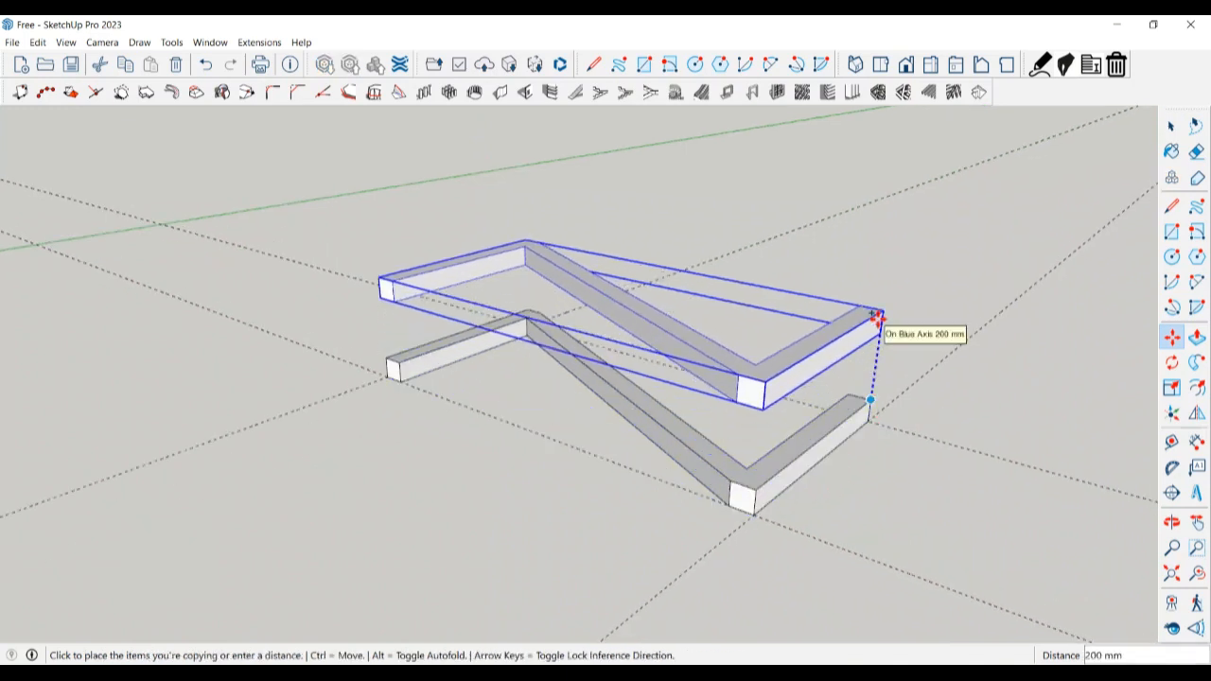
text(400)
key(Return)
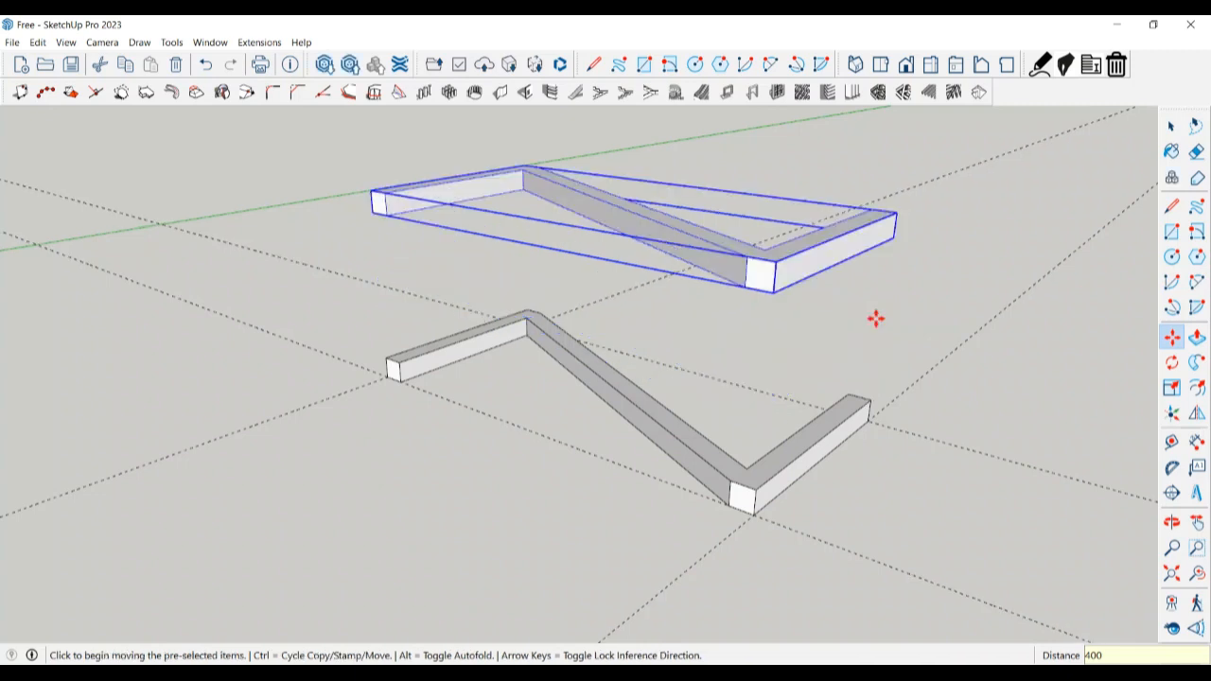
scroll(878, 350, down, 3)
key(space)
- Try drawing a narrow slanted face from the upper frame's front corner down to the free end of the lower front bar
key(o)
drag(885, 479, 948, 479)
key(space)
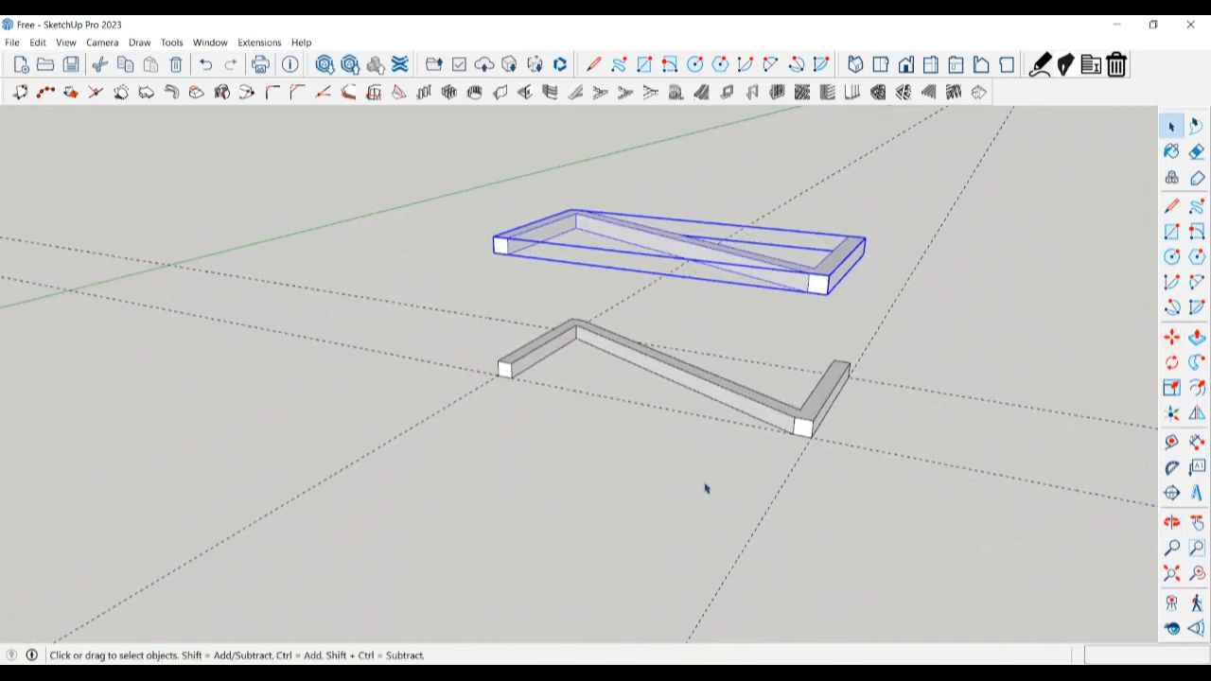
click(706, 487)
middle_drag(705, 487, 335, 511)
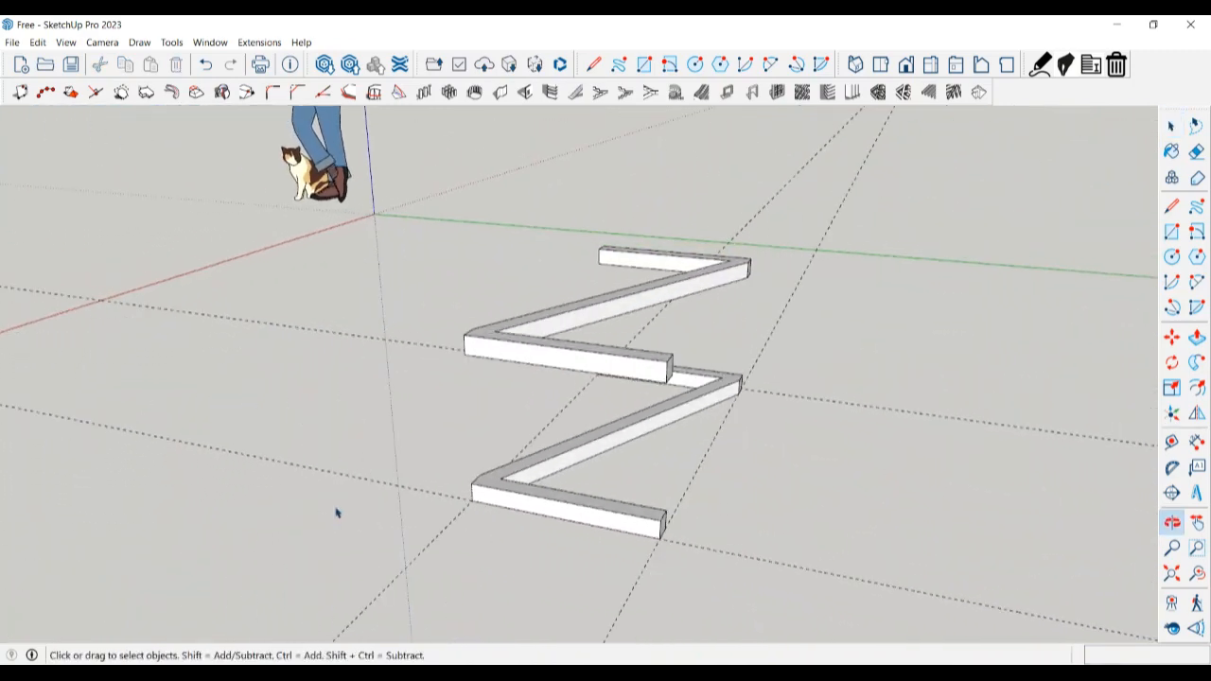
middle_drag(530, 384, 600, 427)
key(l)
click(505, 315)
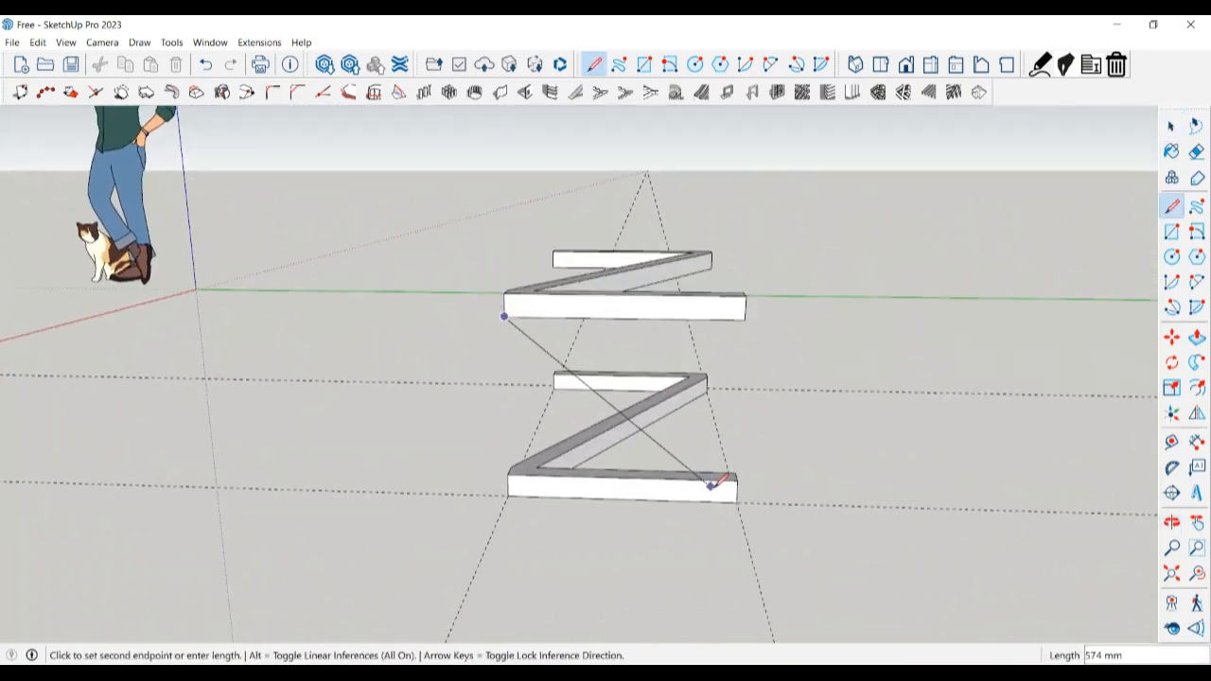
middle_drag(747, 476, 519, 511)
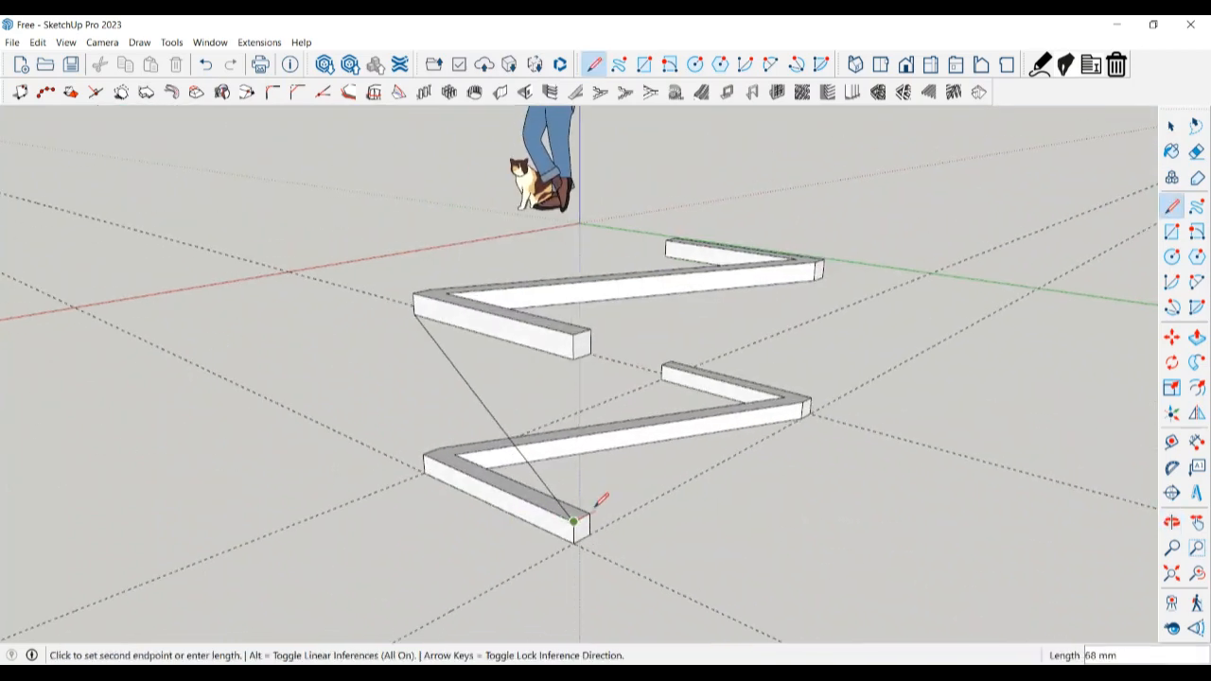
middle_drag(575, 429, 832, 312)
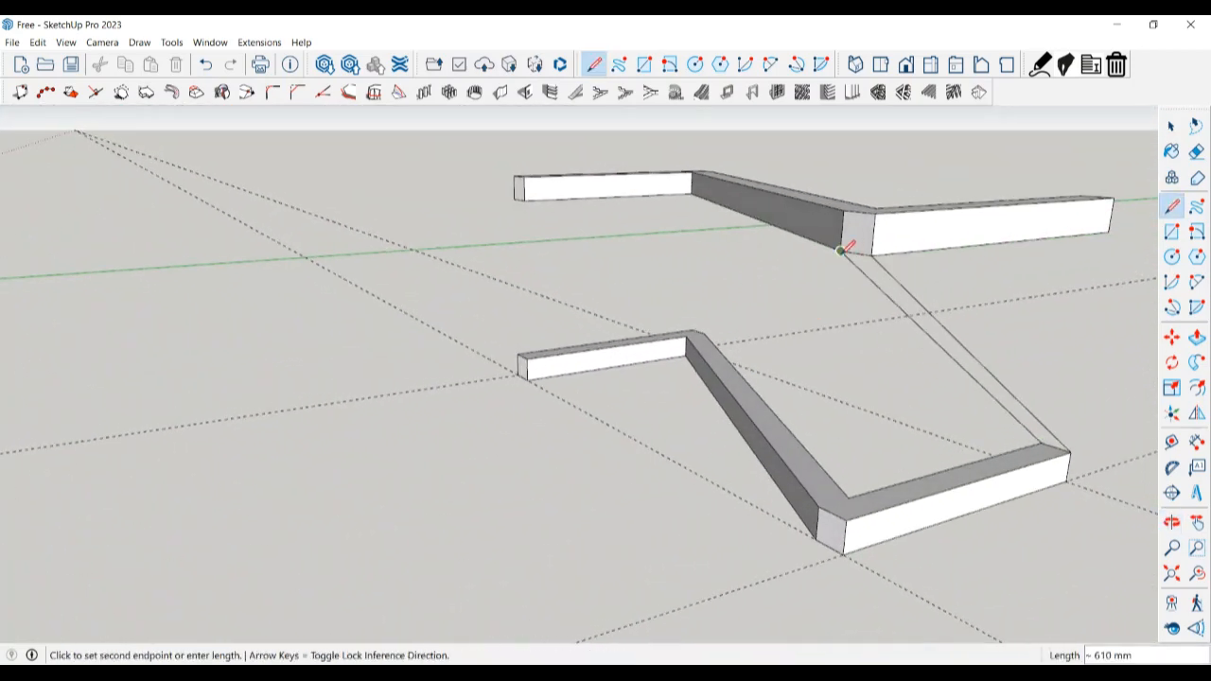
click(873, 254)
middle_drag(873, 274, 710, 337)
key(space)
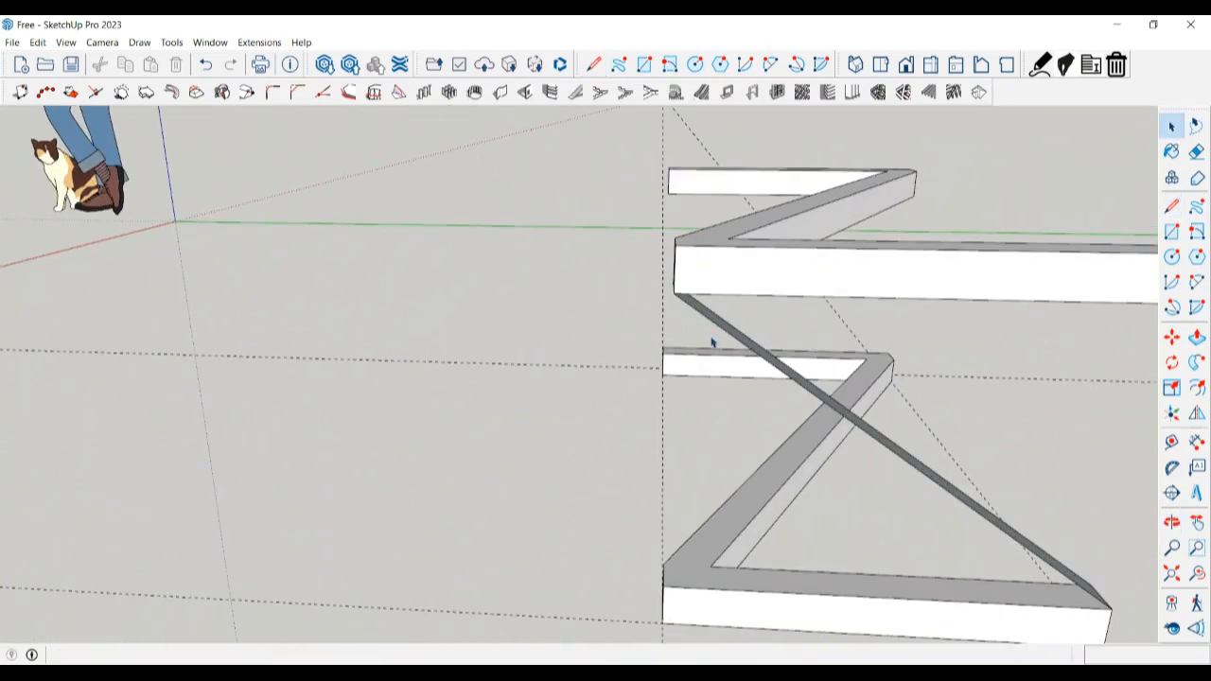
- Delete the narrow slanted face and its edges between the two frames
middle_drag(739, 381, 730, 349)
scroll(730, 351, down, 3)
middle_drag(757, 406, 705, 418)
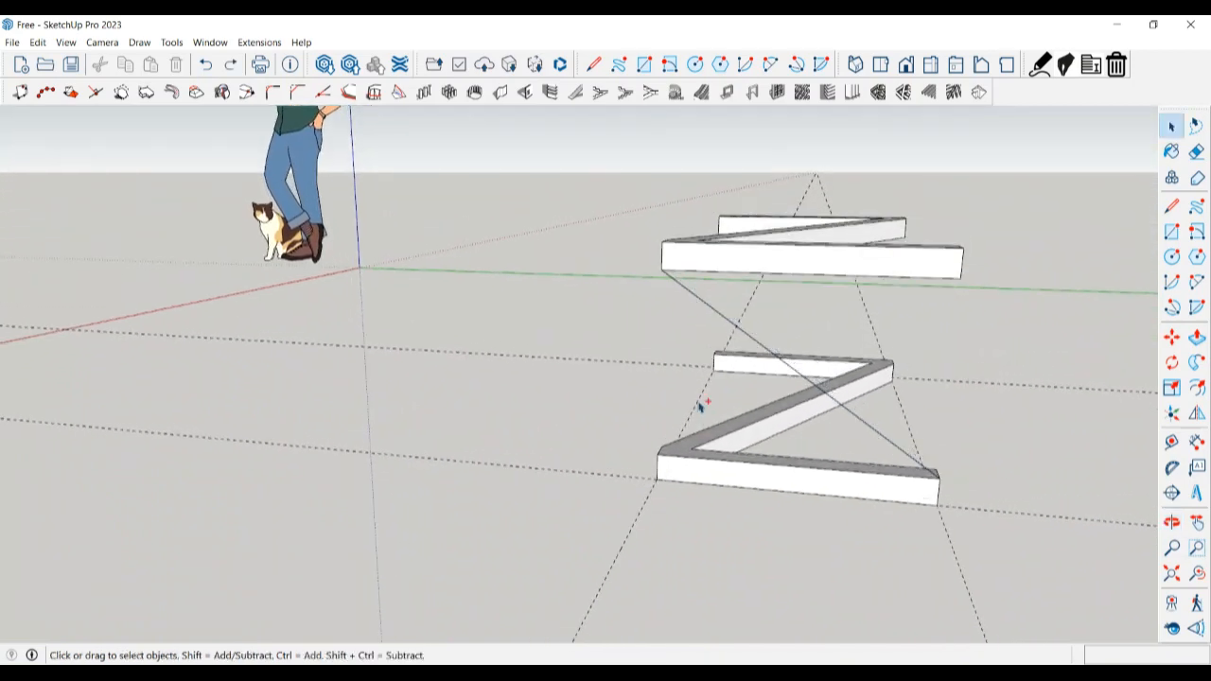
mouse_move(908, 503)
middle_down()
mouse_move(895, 501)
mouse_move(937, 383)
middle_up()
- Place a guide 50 mm in from the corner on the underside of the upper frame's front bar
scroll(660, 195, up, 6)
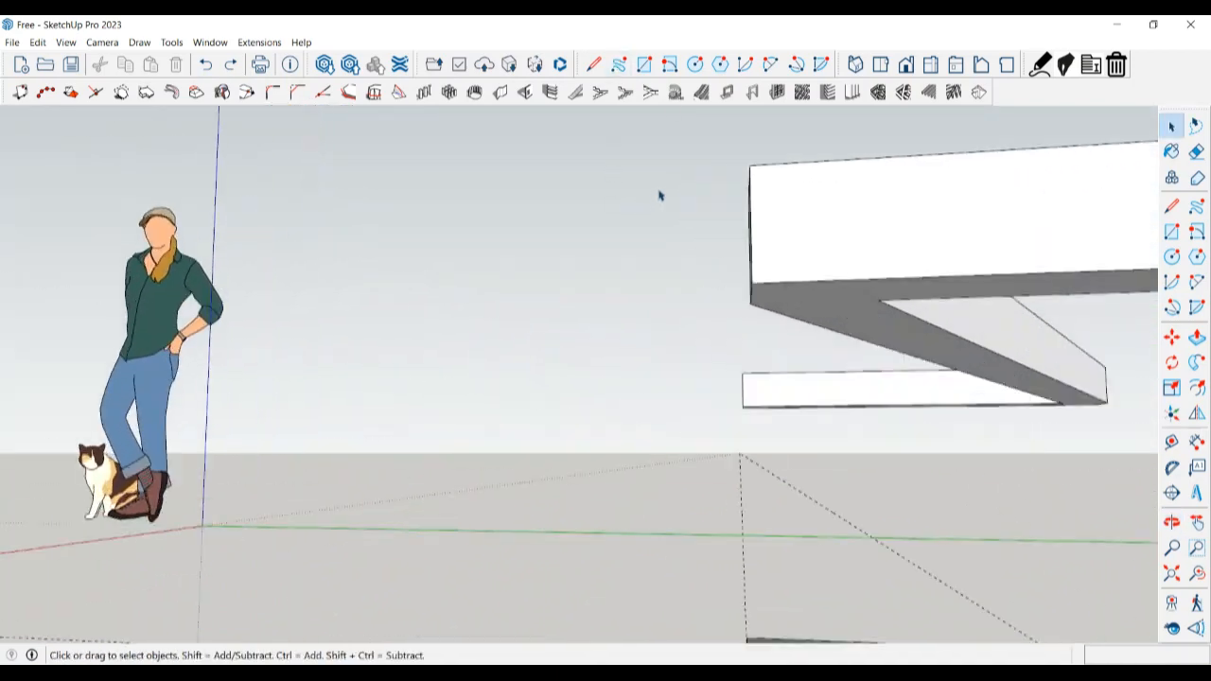
middle_drag(659, 197, 746, 254)
scroll(747, 256, down, 8)
middle_drag(677, 277, 714, 340)
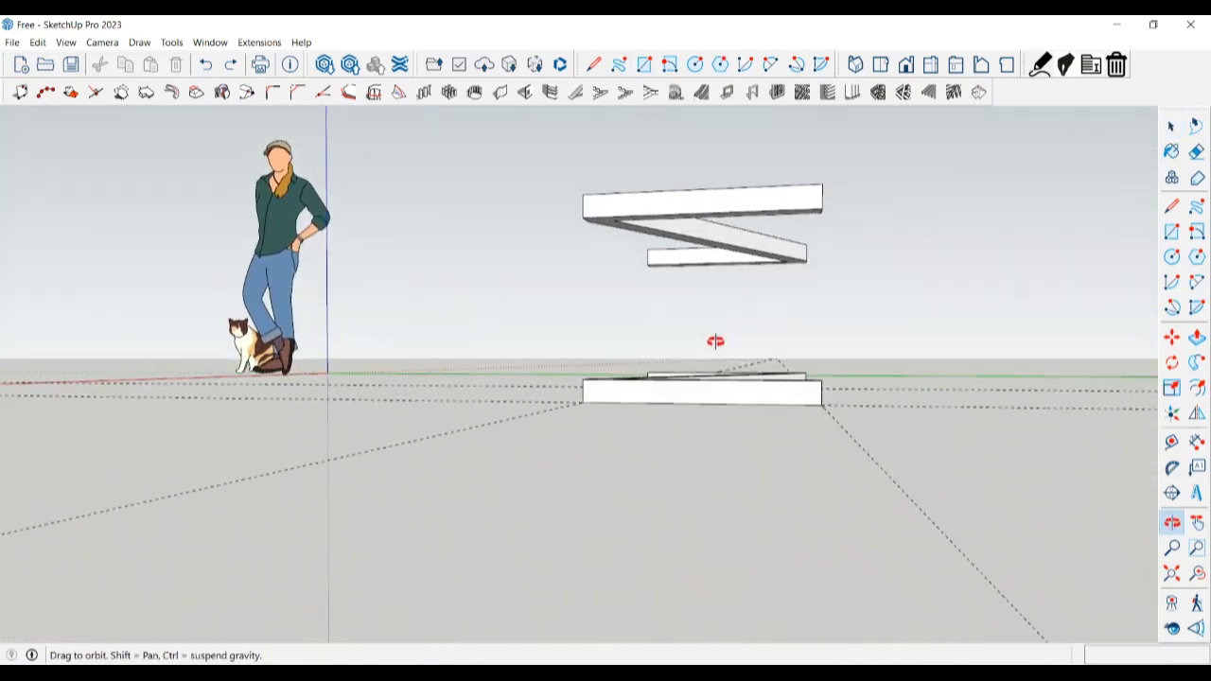
scroll(619, 233, up, 4)
scroll(641, 278, down, 4)
middle_drag(641, 278, 571, 171)
scroll(570, 192, up, 4)
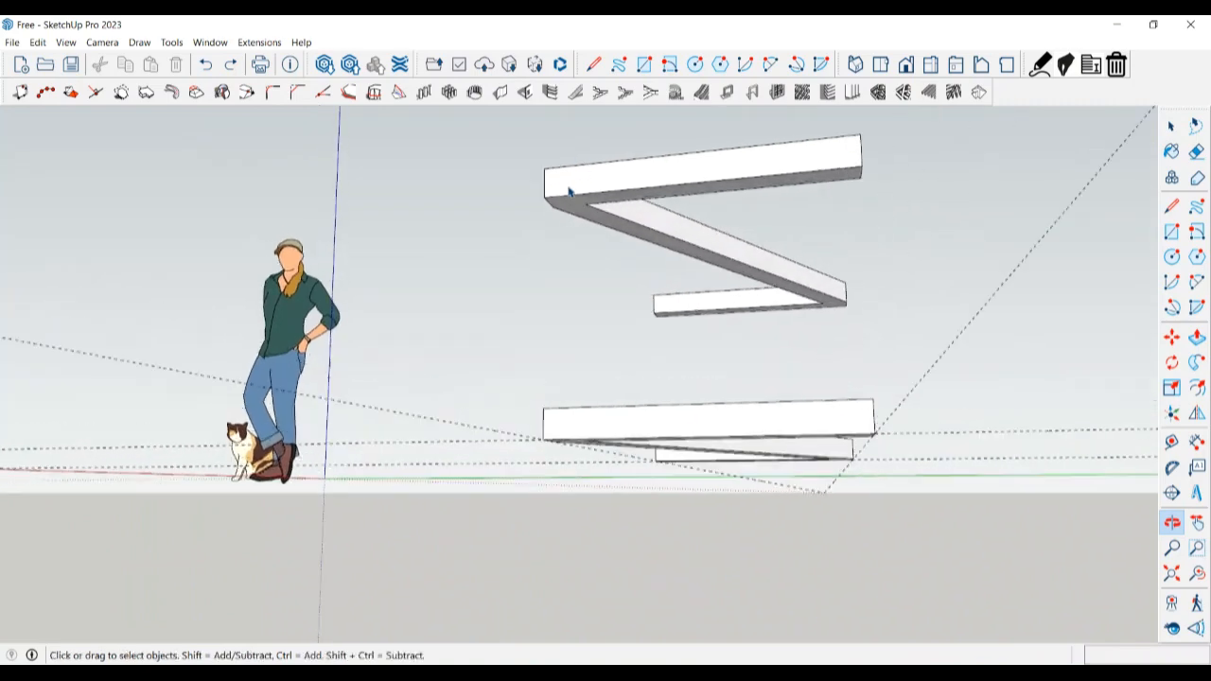
key(t)
scroll(583, 203, up, 4)
click(535, 197)
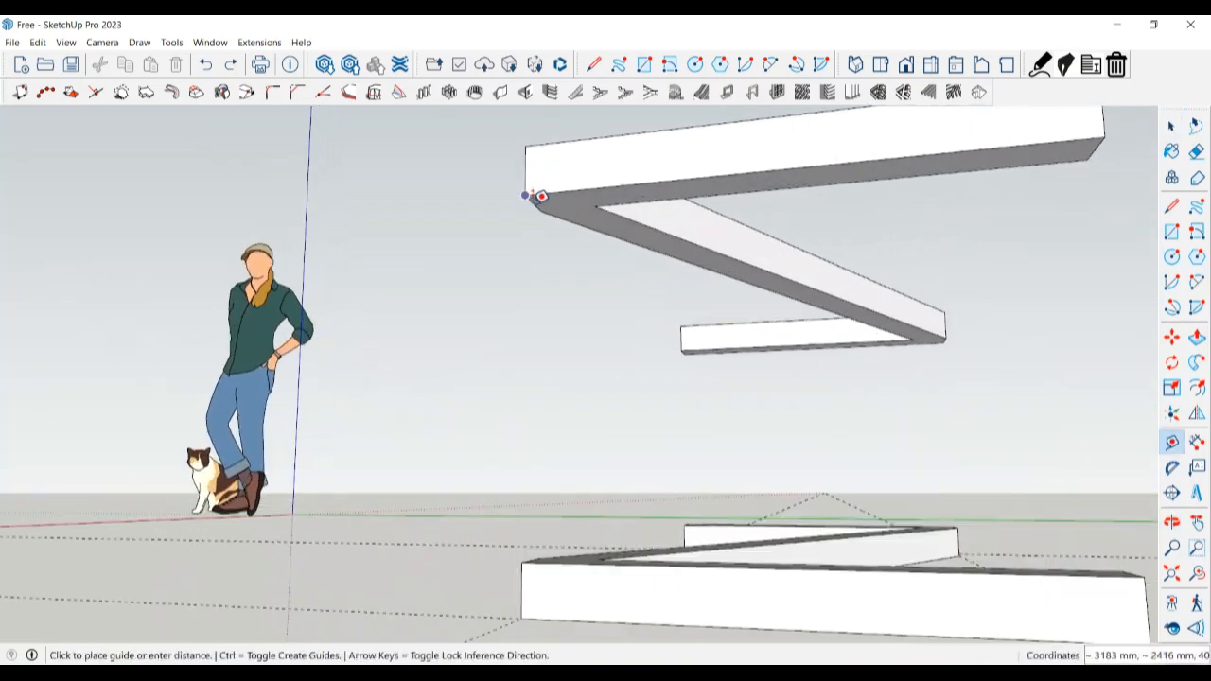
key(space)
key(t)
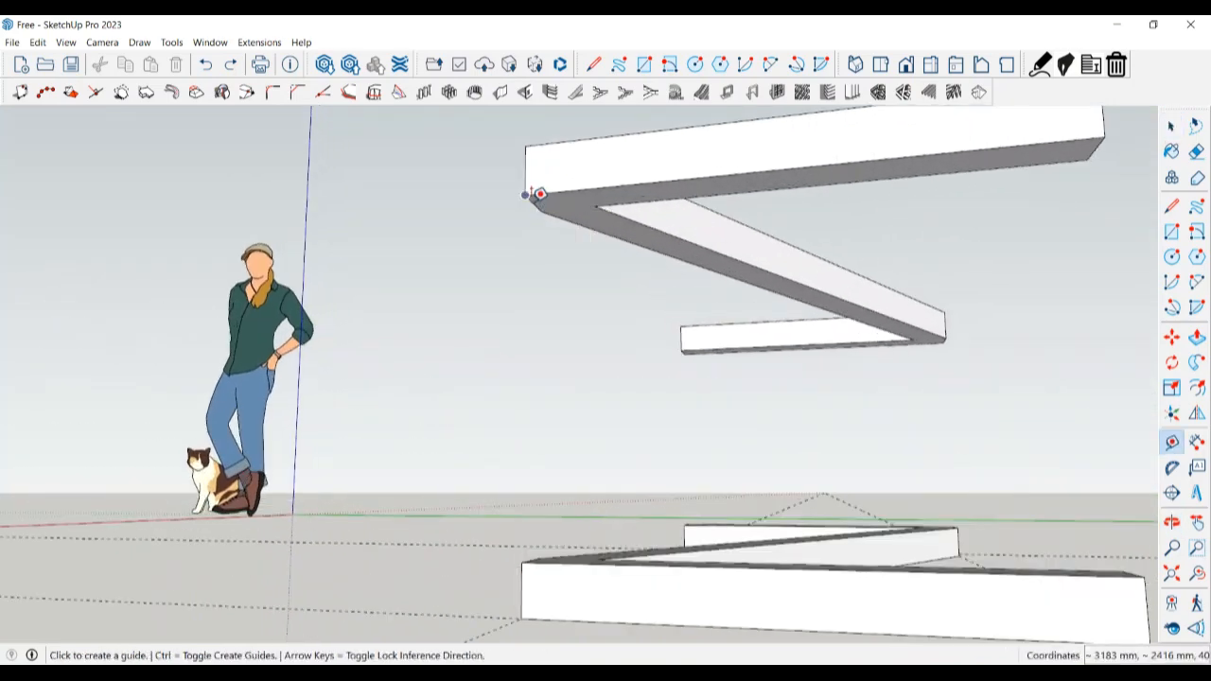
scroll(540, 196, up, 1)
click(538, 197)
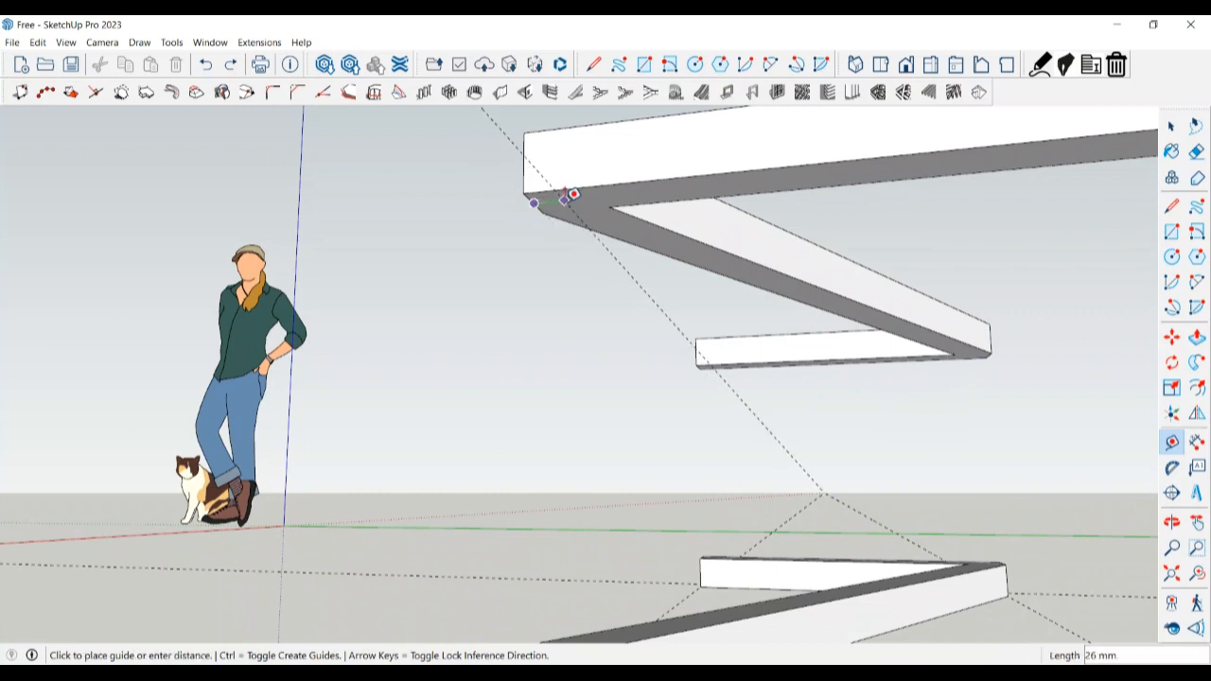
key(Return)
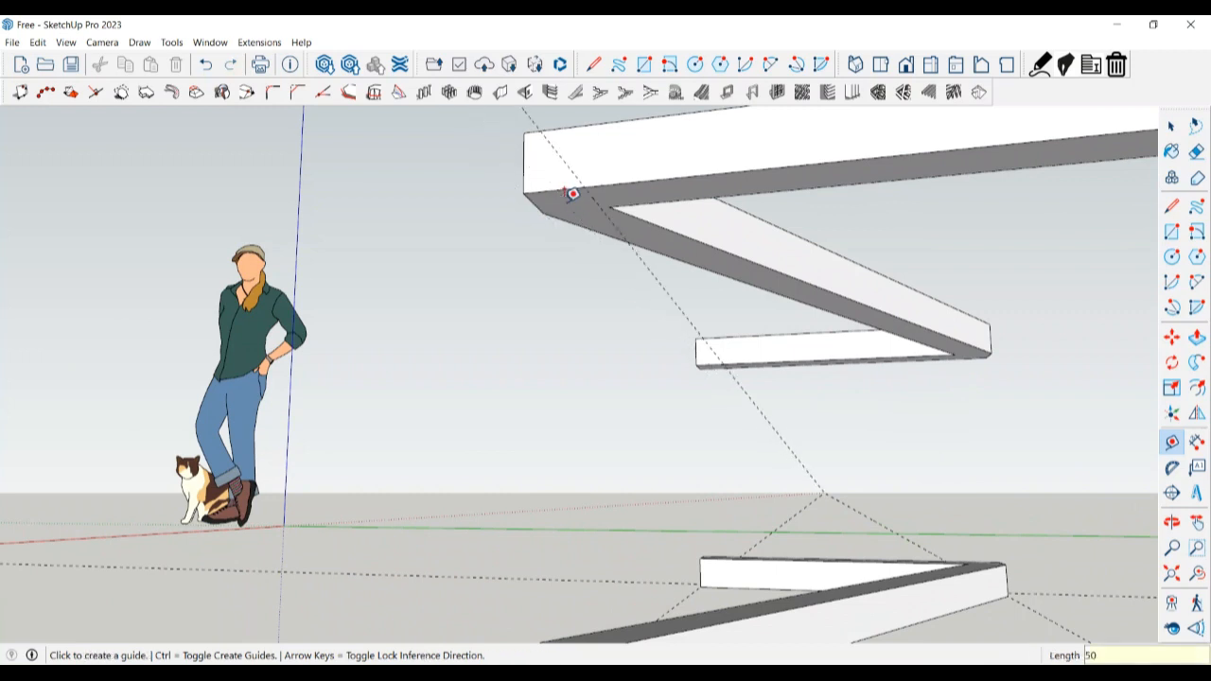
key(space)
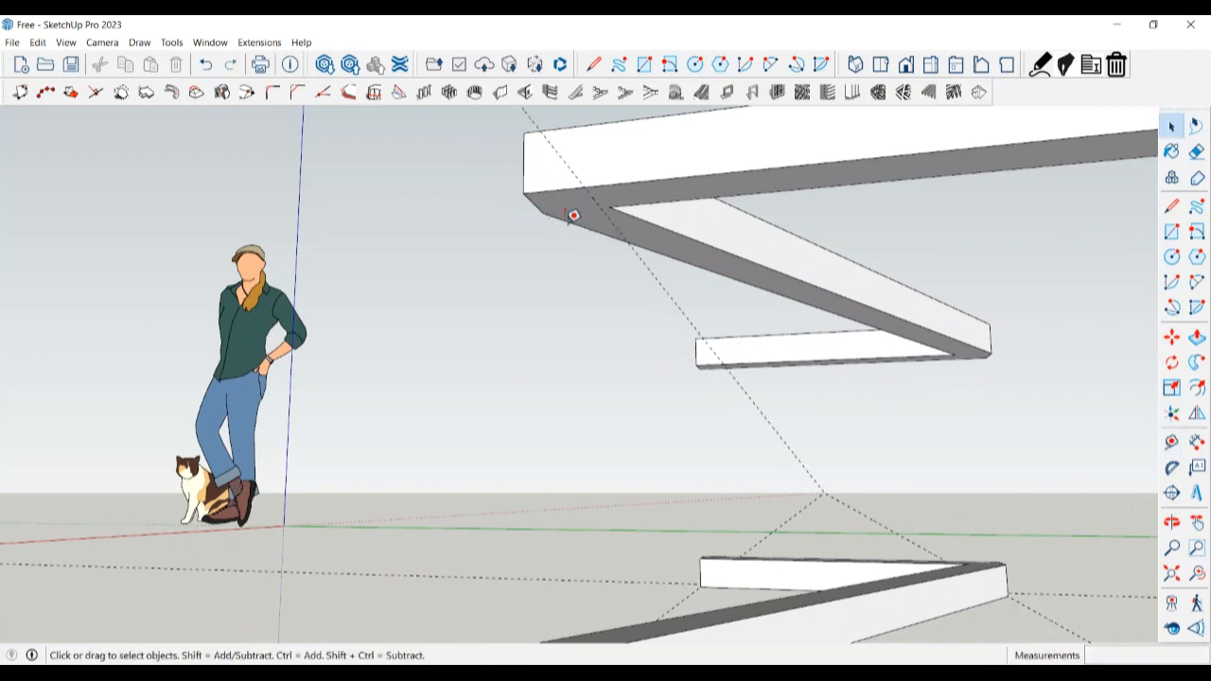
- Add guides along the inner and outer lower edges of the upper frame's front bar
key(t)
click(637, 191)
click(633, 185)
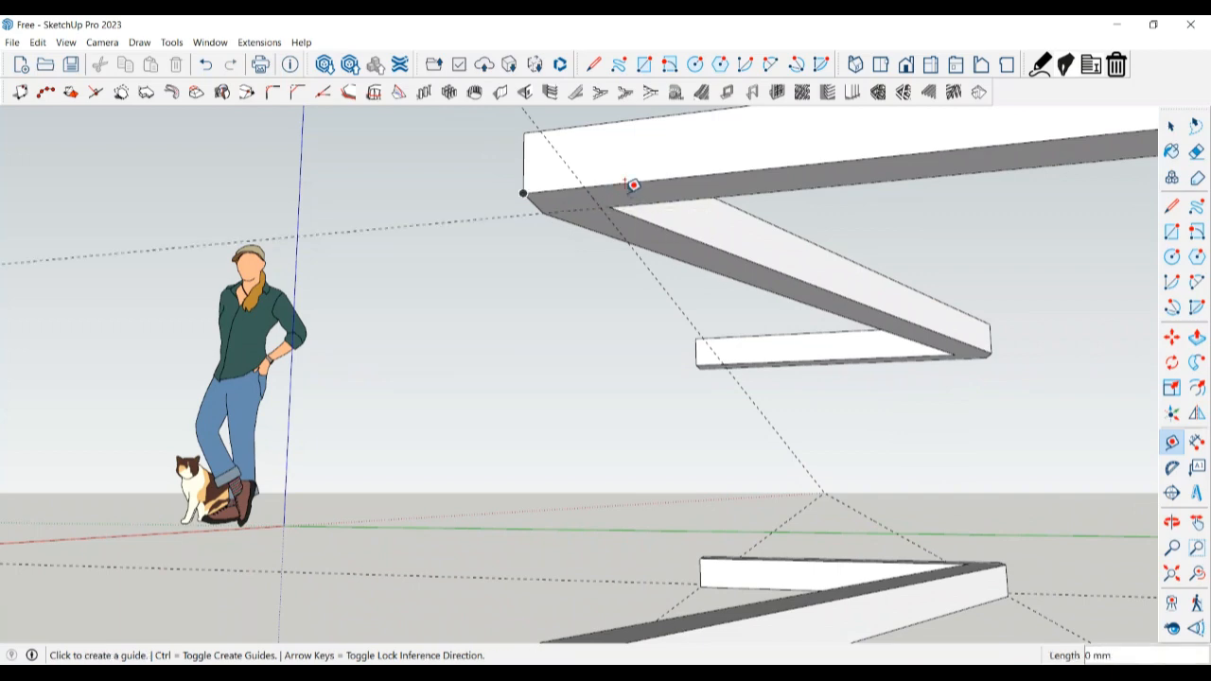
click(627, 178)
key(space)
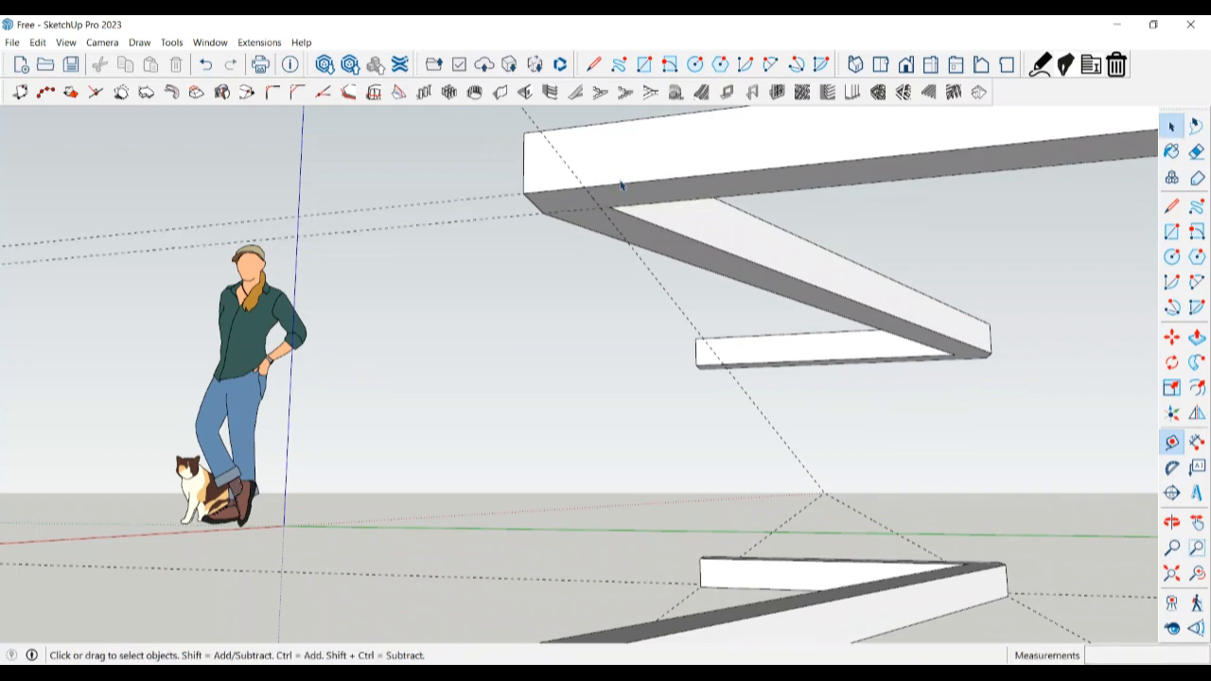
- Place a guide 50 mm in from the free end on top of the lower frame's front bar
scroll(600, 221, down, 4)
middle_drag(609, 280, 617, 323)
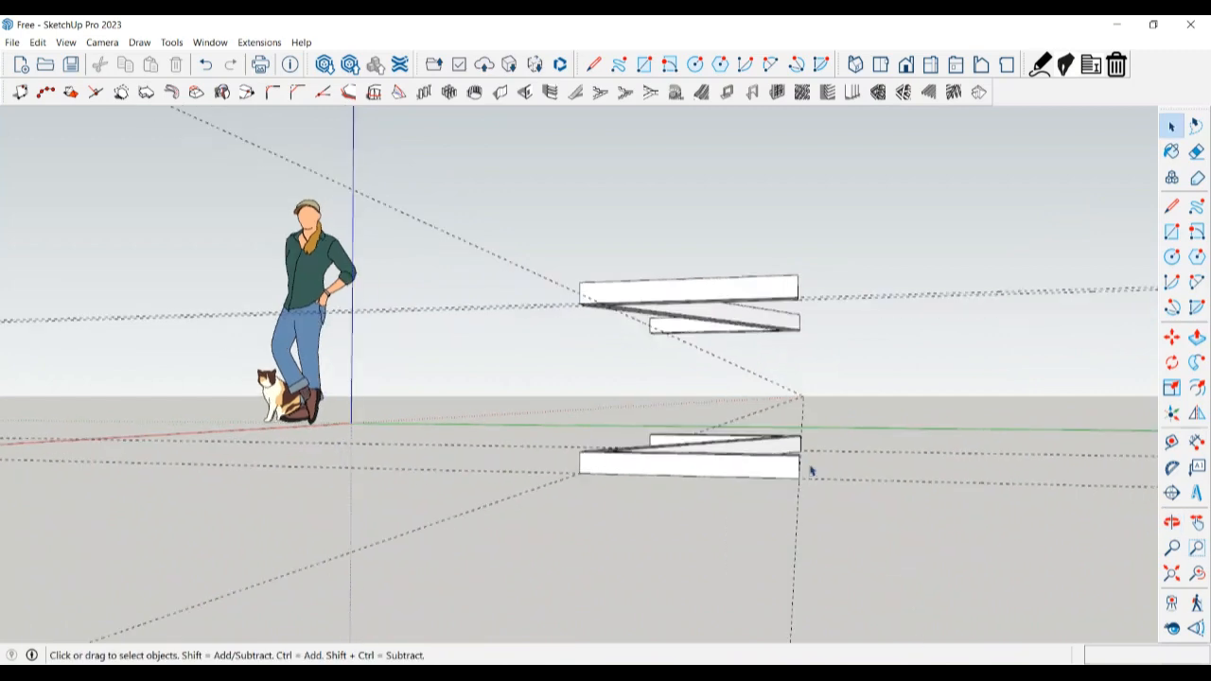
middle_drag(809, 467, 803, 522)
scroll(807, 523, up, 5)
scroll(776, 602, up, 3)
key(t)
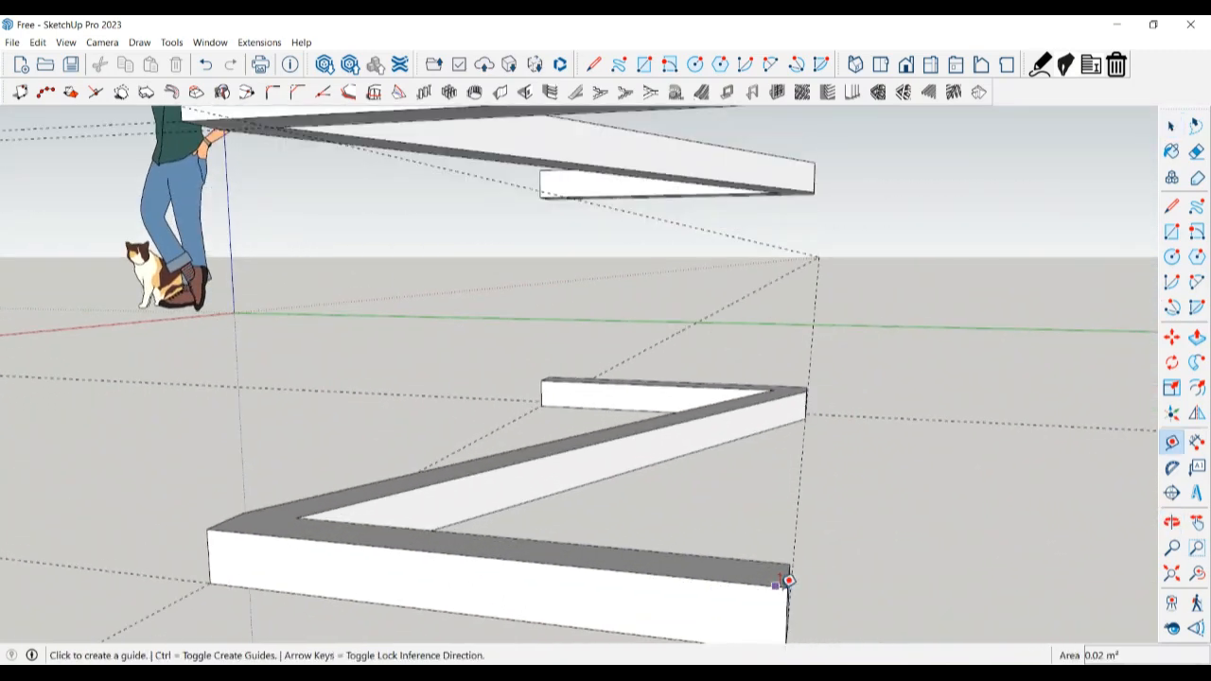
click(789, 570)
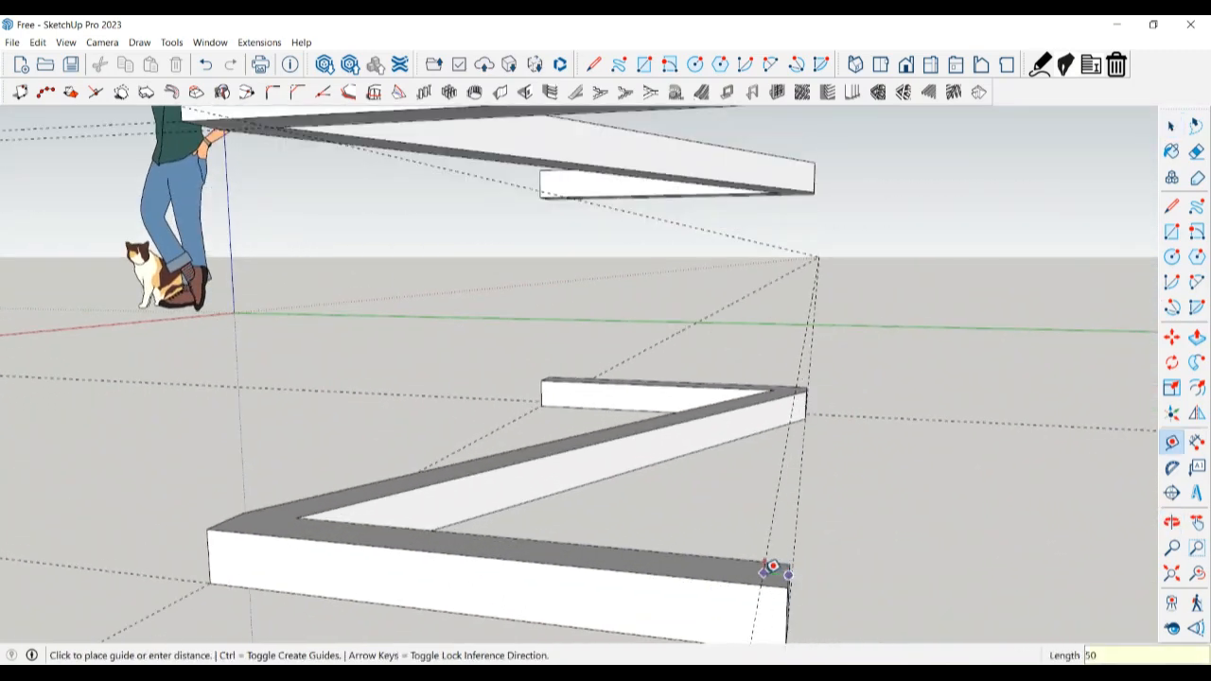
key(Escape)
key(space)
scroll(771, 573, down, 1)
- Draw a line from the lower bar's 50 mm guide to the upper frame's front corner and along to its 50 mm guide
key(l)
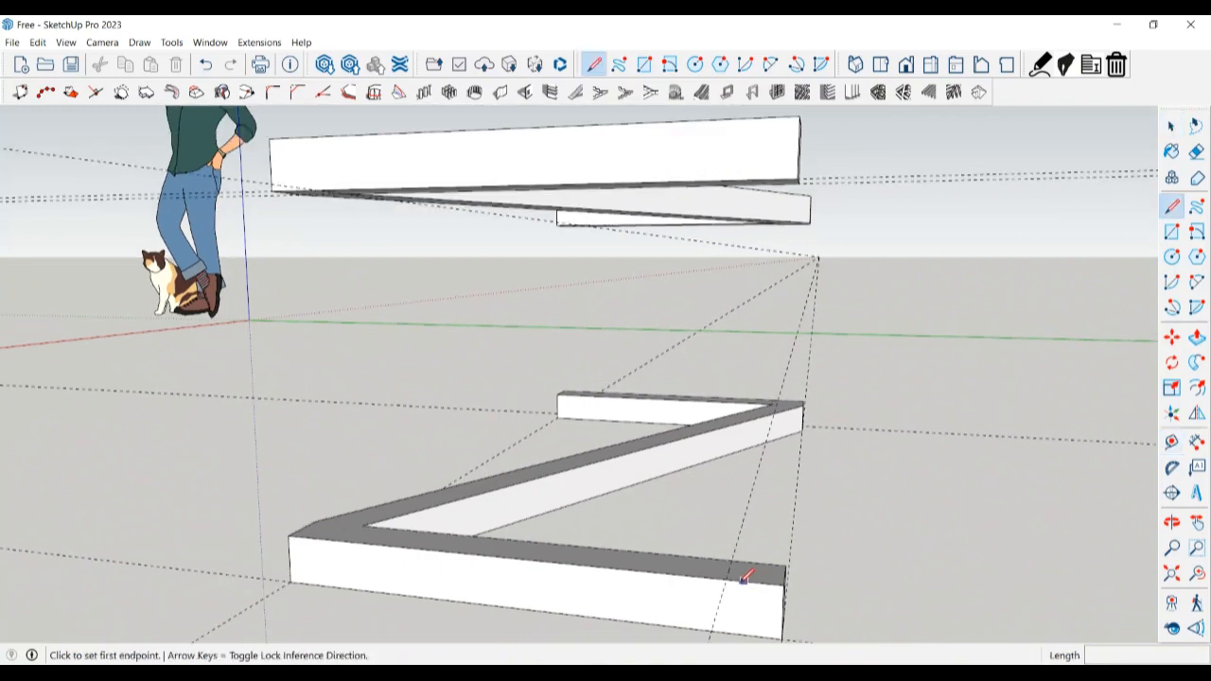
click(743, 576)
middle_drag(735, 573, 581, 432)
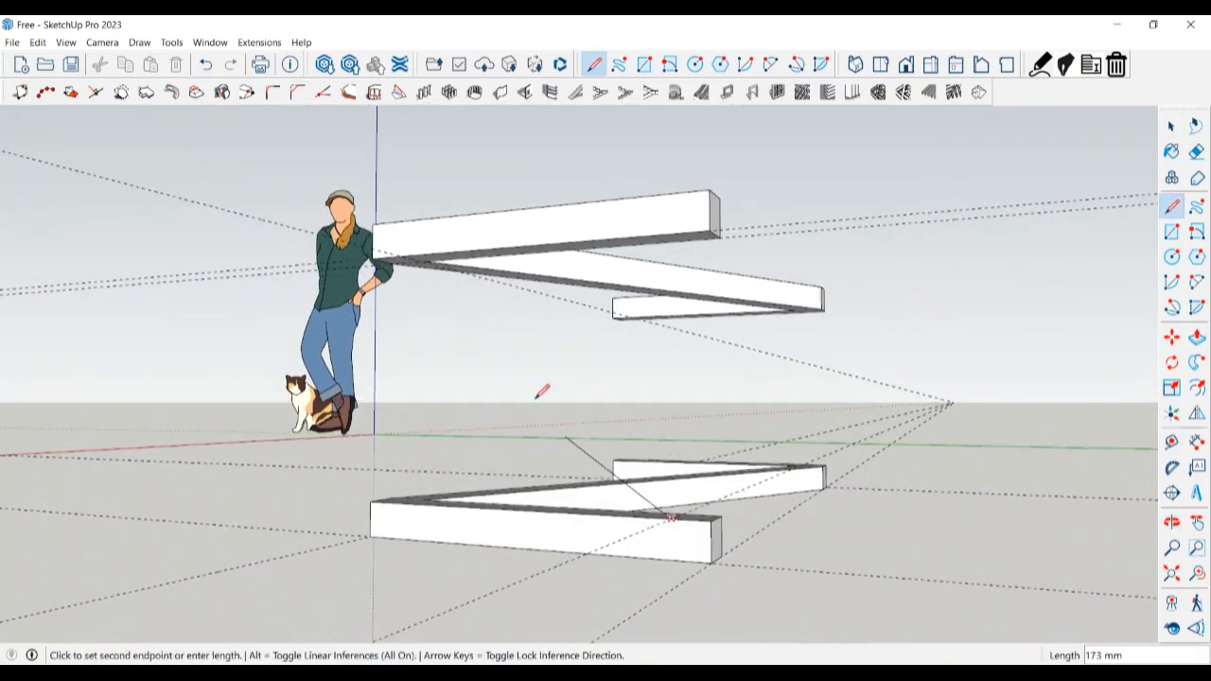
scroll(374, 259, up, 3)
middle_drag(369, 260, 372, 258)
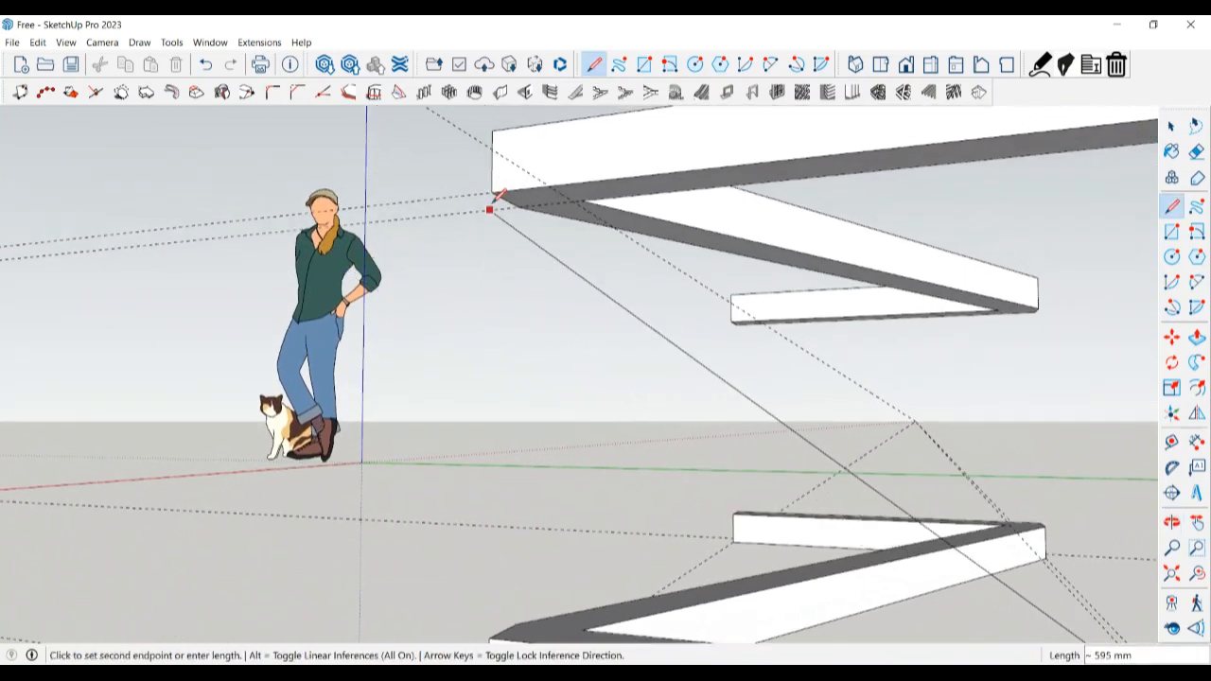
click(549, 187)
- Continue the line down to the lower bar's end corner and back to the start, closing the slanted brace face
scroll(549, 189, down, 1)
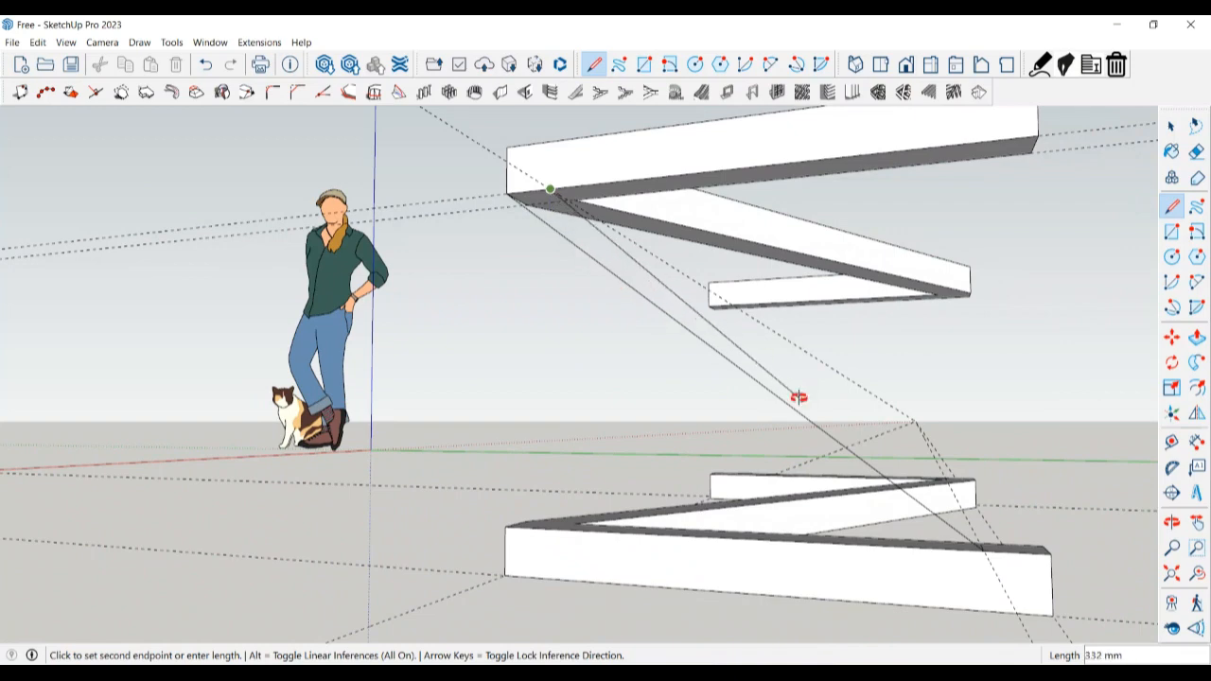
middle_drag(797, 399, 760, 422)
scroll(759, 423, down, 5)
scroll(743, 470, up, 4)
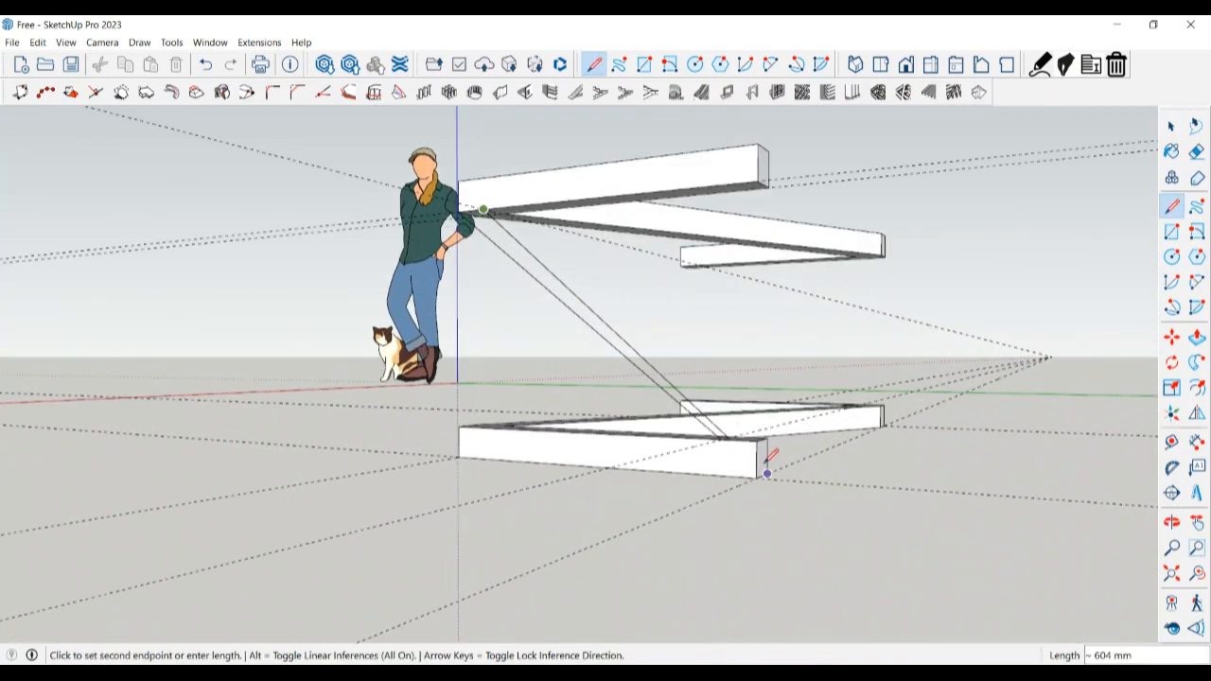
click(754, 437)
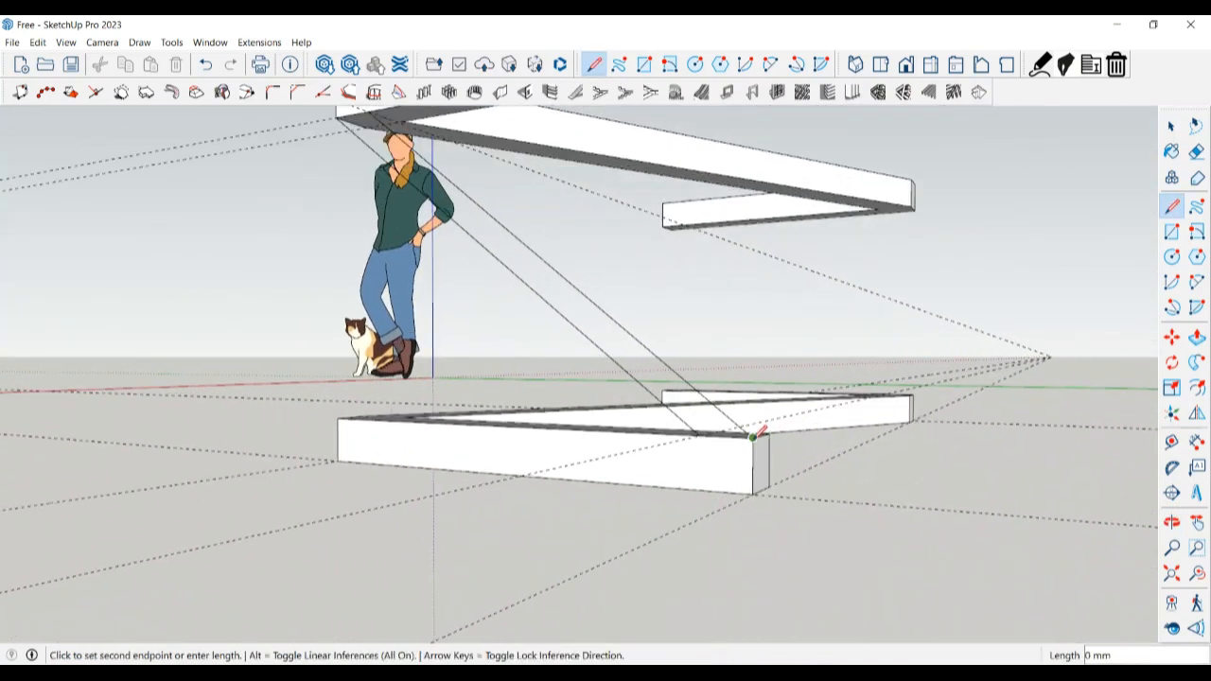
click(708, 434)
key(space)
- Select the slanted brace face with its edges and make it a group
middle_drag(729, 441, 301, 484)
middle_drag(509, 454, 452, 458)
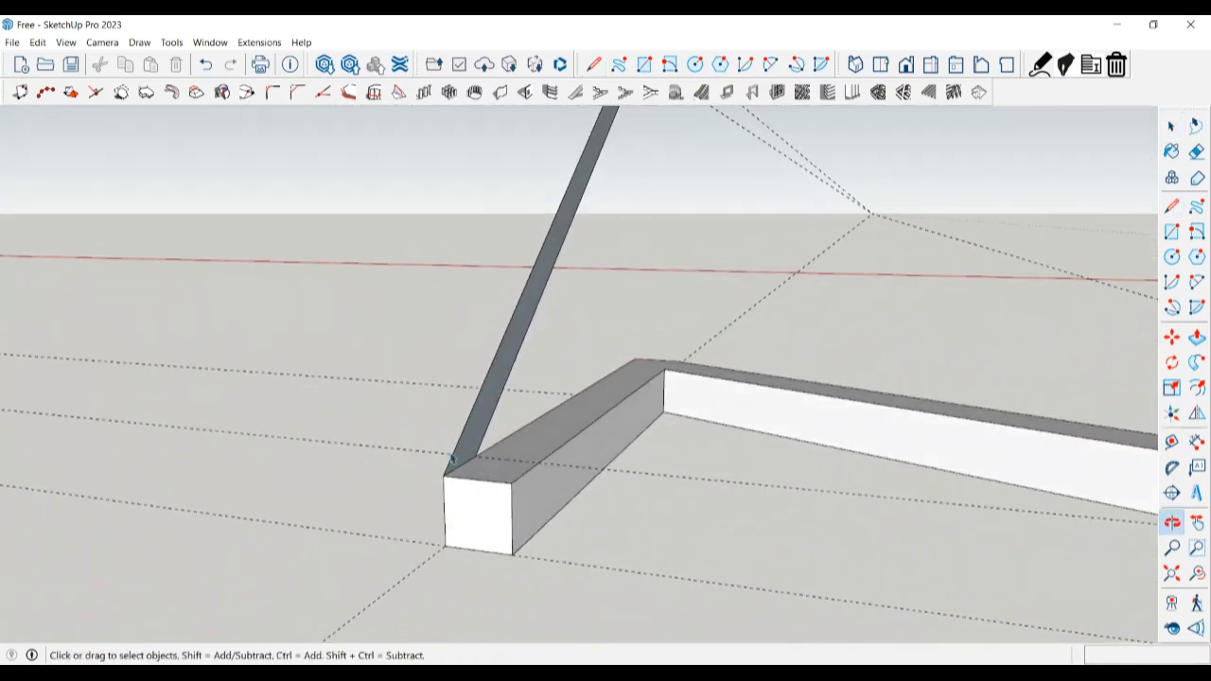
right_click(489, 414)
key(Escape)
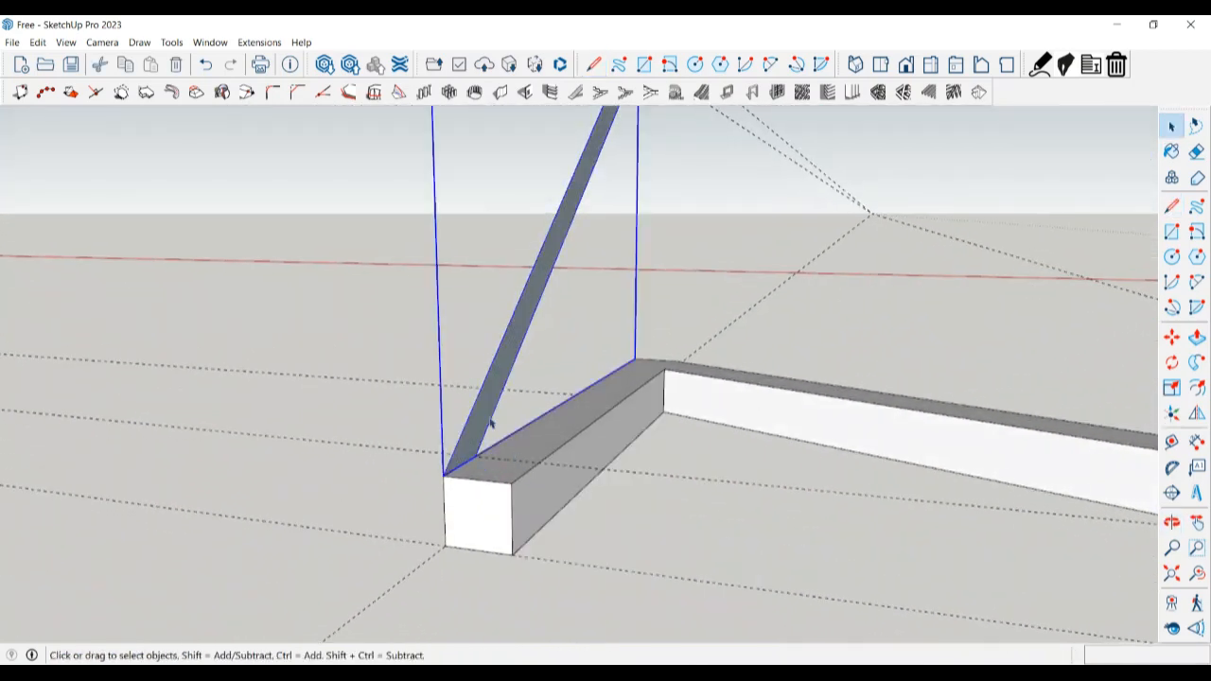
- Open the brace group for editing and extrude its face 50 mm across the lower bar's width with Push/Pull
key(p)
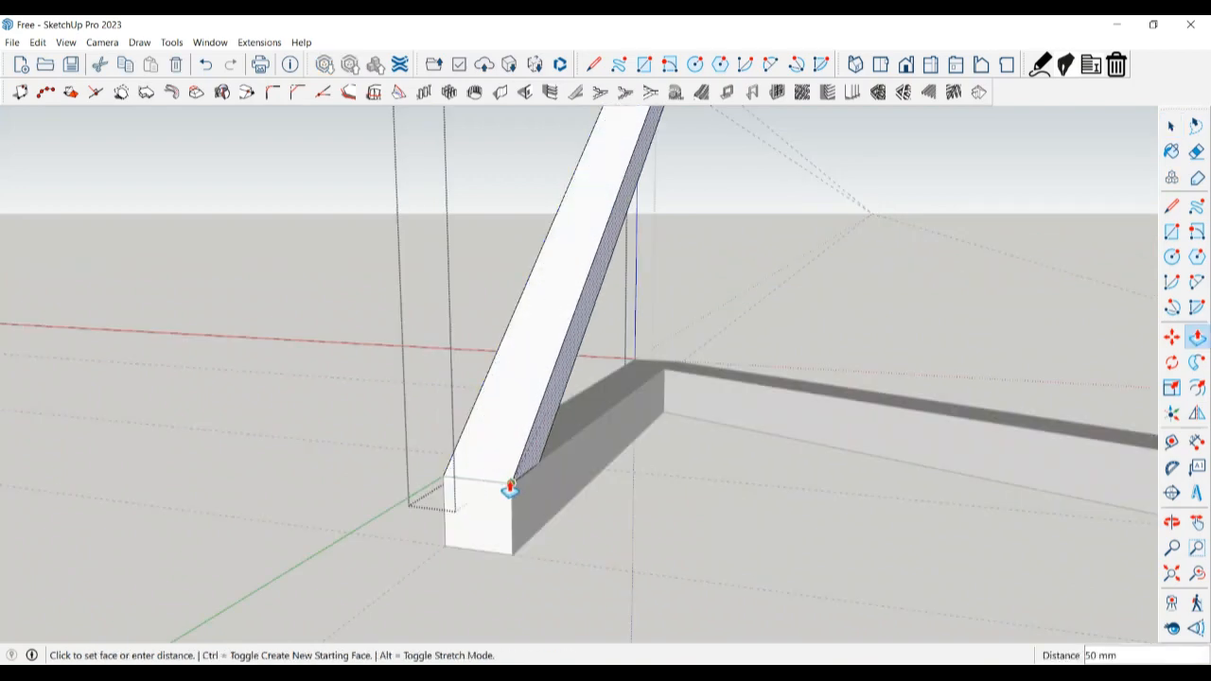
click(510, 487)
key(space)
middle_drag(510, 488, 932, 410)
scroll(269, 345, down, 3)
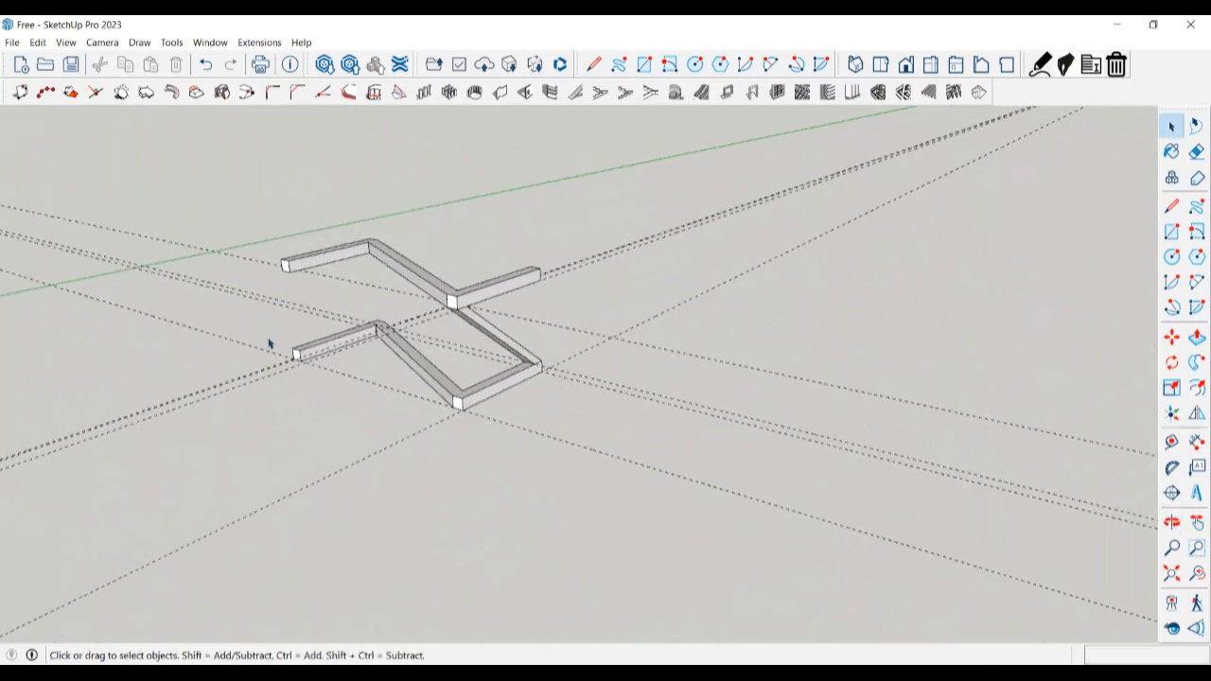
- Place a guide on top of the lower frame's other end bar, 50 mm in from its free end
middle_drag(272, 344, 419, 374)
key(space)
scroll(259, 398, up, 2)
middle_drag(260, 398, 739, 417)
scroll(536, 460, down, 2)
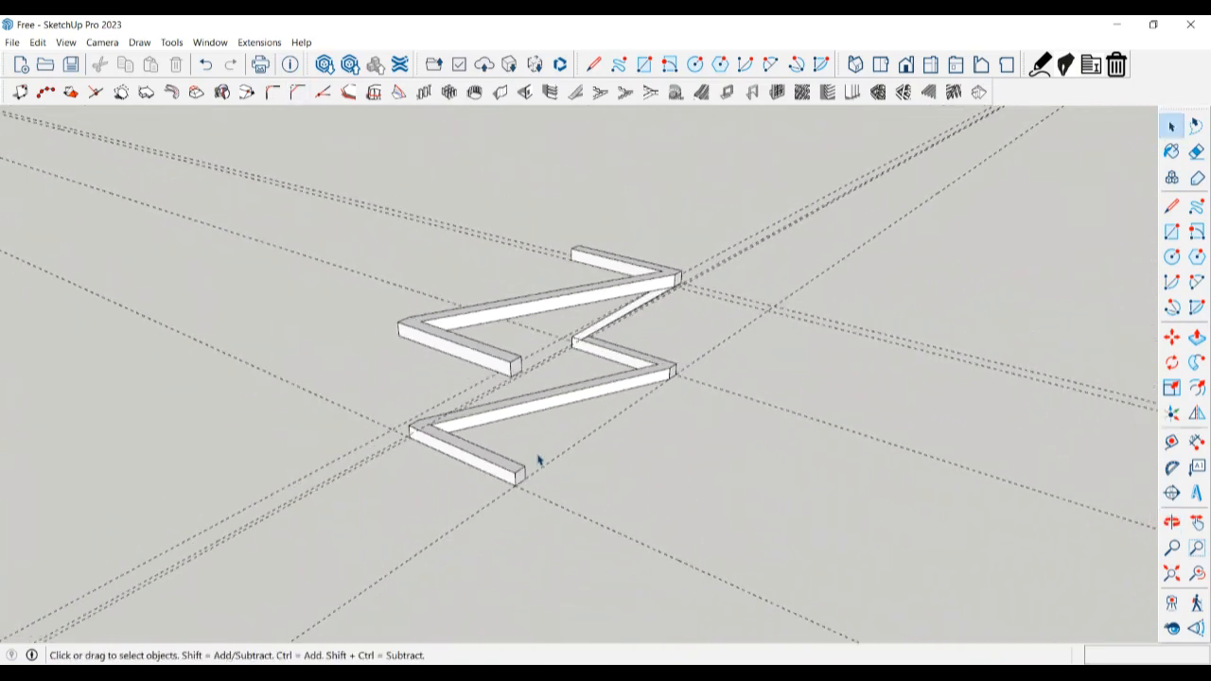
middle_drag(536, 460, 616, 470)
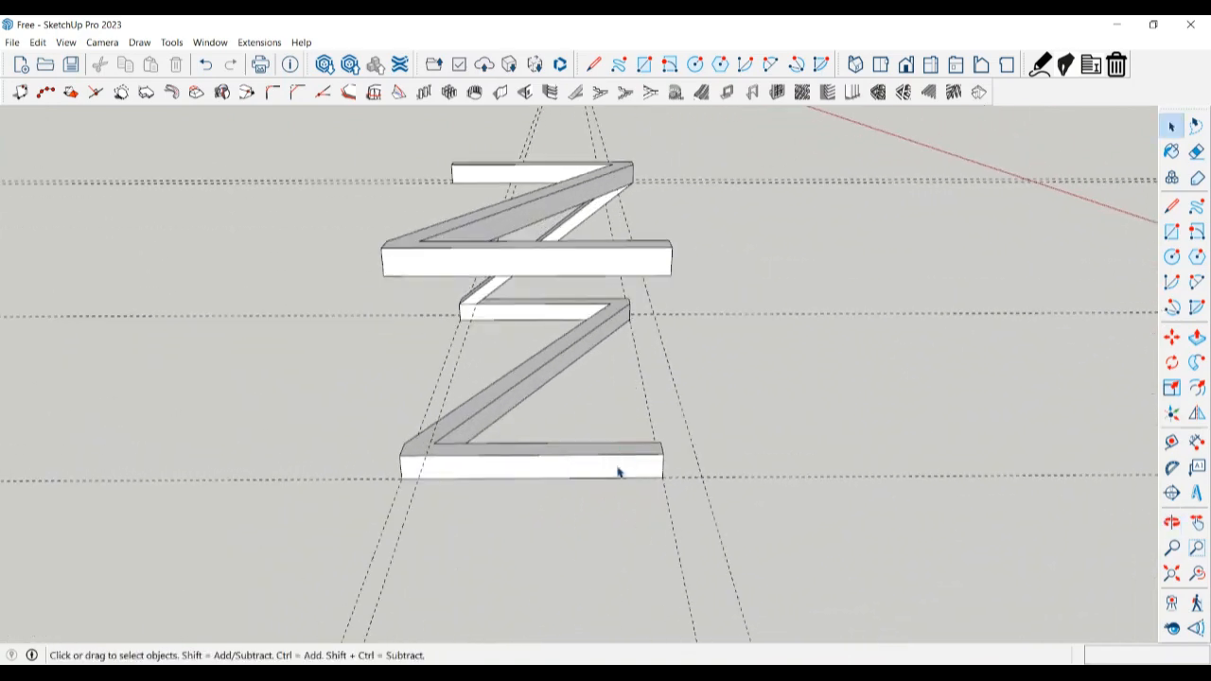
key(t)
scroll(629, 483, up, 5)
click(633, 486)
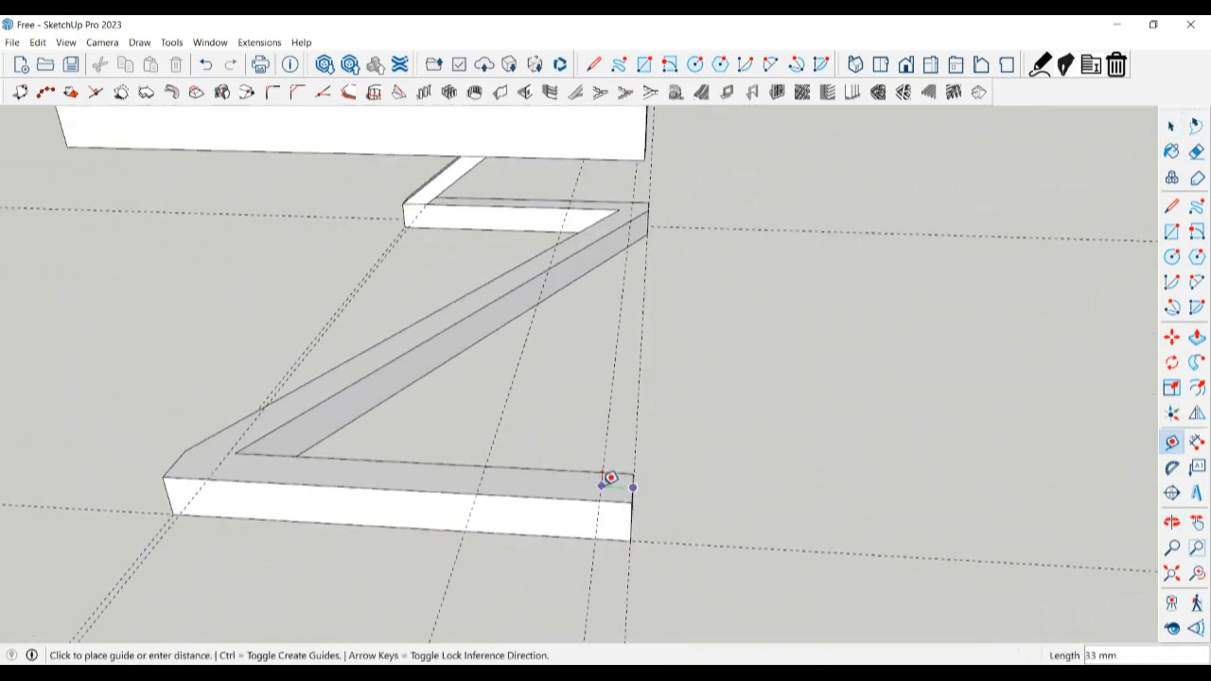
text(50)
key(Return)
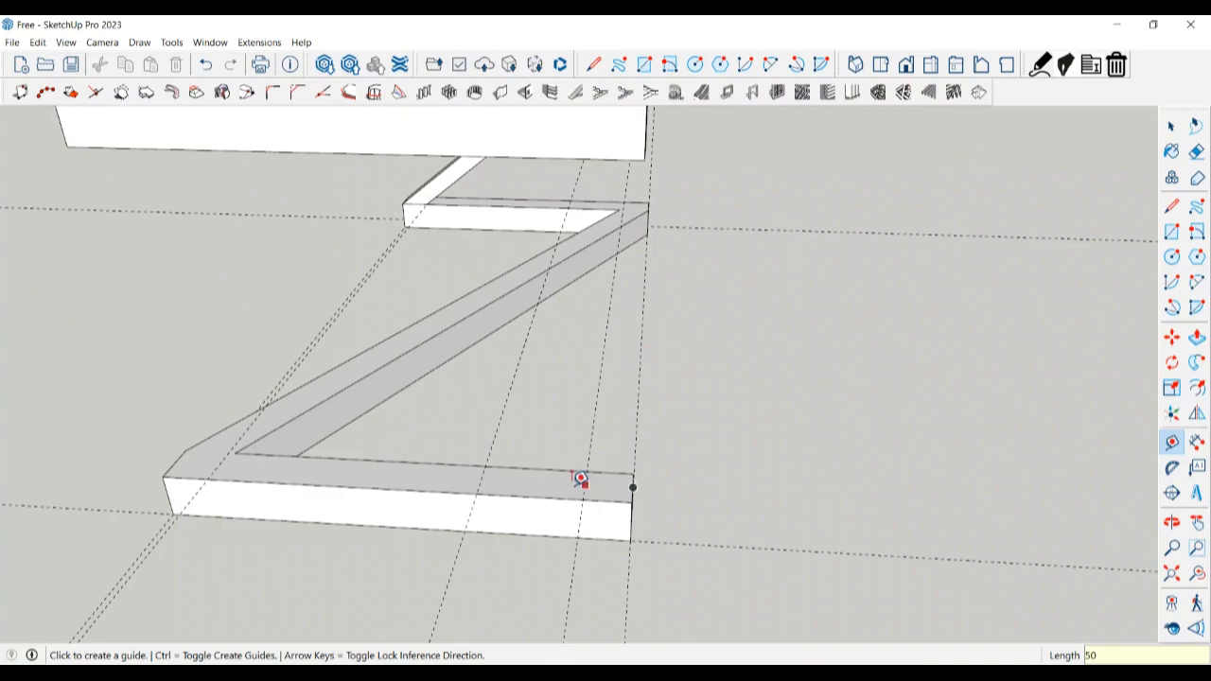
- Place a guide 50 mm in from the corner edge on the underside of the upper frame's matching end bar
scroll(485, 431, down, 2)
middle_drag(314, 441, 312, 169)
scroll(511, 481, down, 4)
scroll(466, 261, up, 4)
click(307, 178)
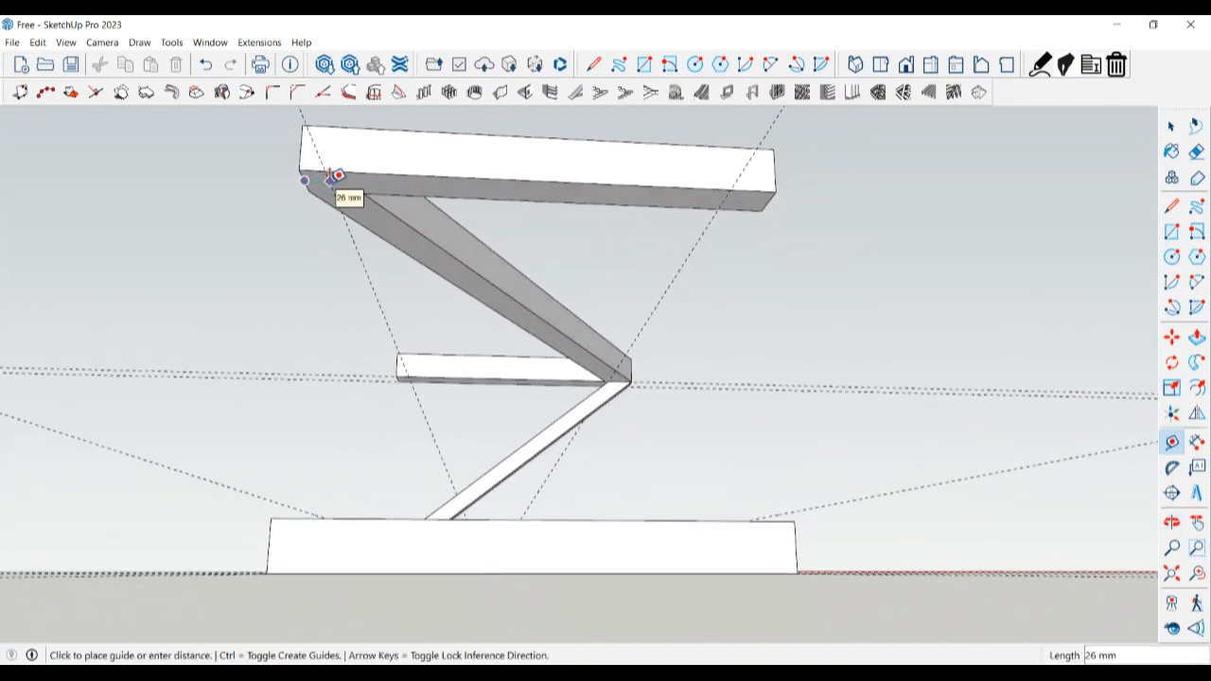
text(50)
key(Return)
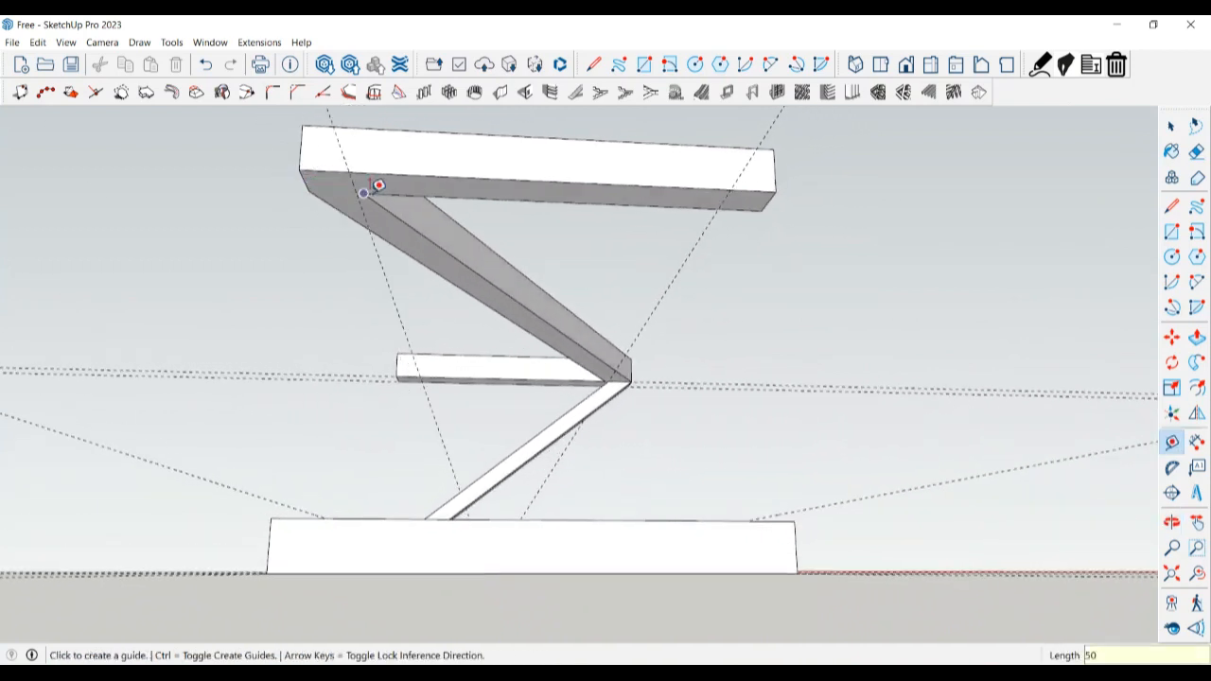
key(space)
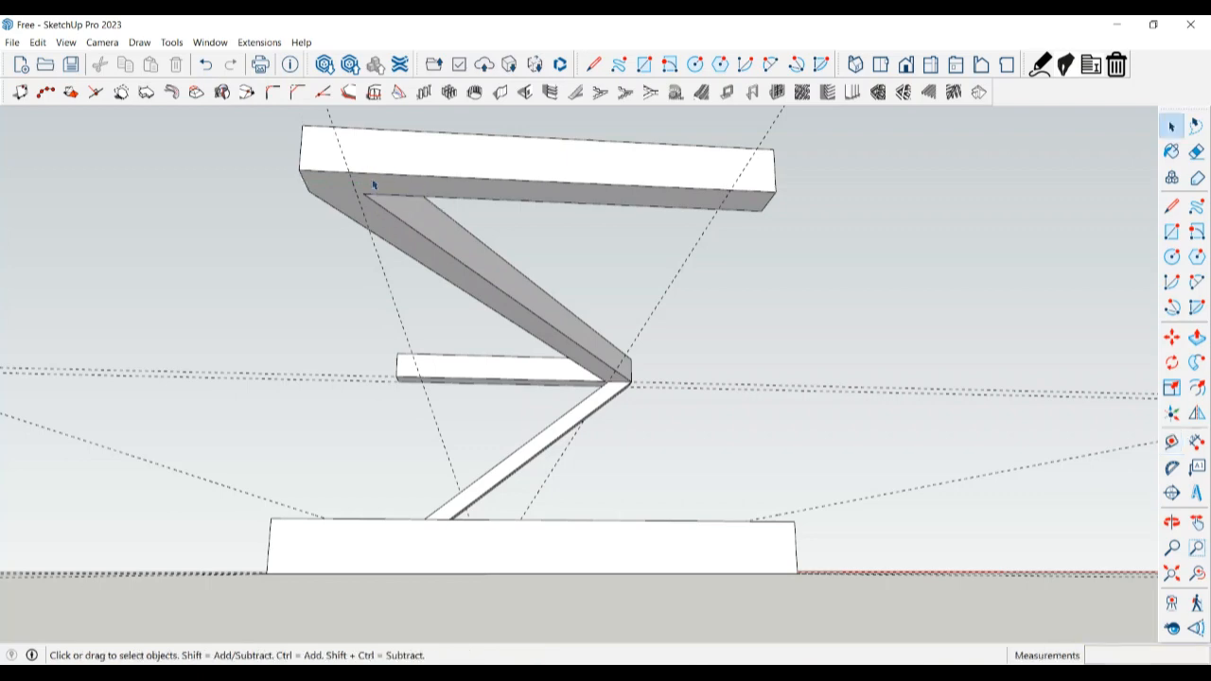
- Draw a slanted line about 570 mm long from the upper frame's bottom corner to the lower bar's 50 mm guide
key(l)
click(305, 163)
middle_drag(306, 163, 480, 537)
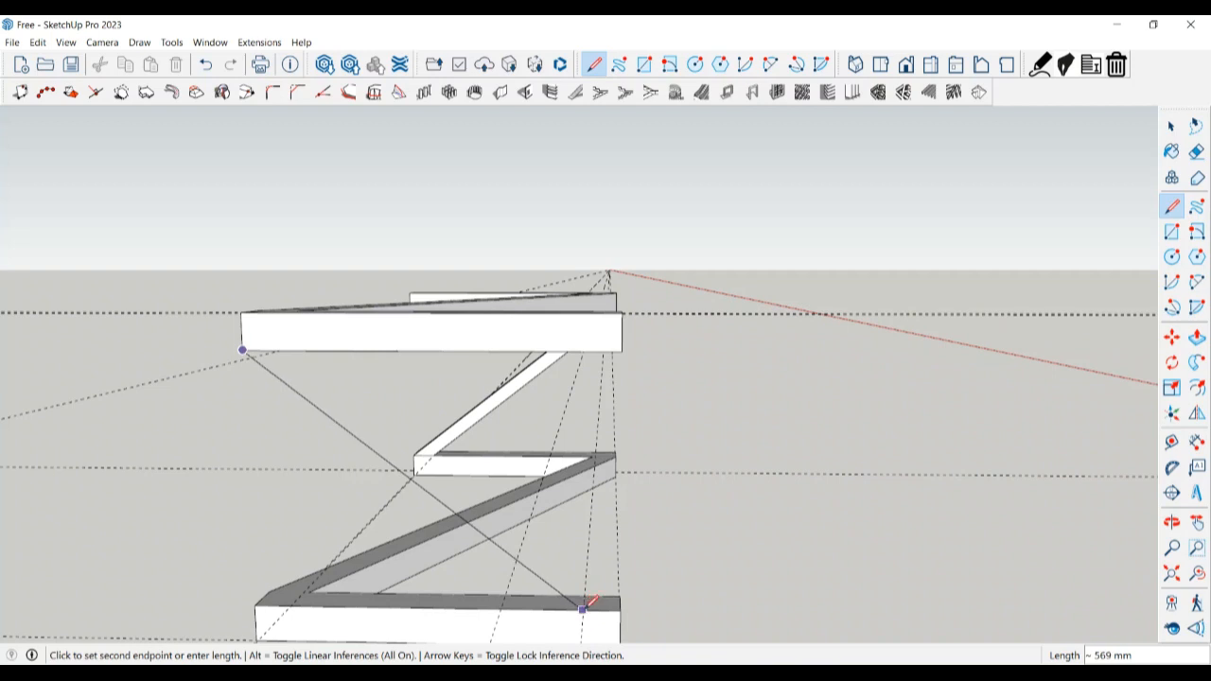
click(584, 606)
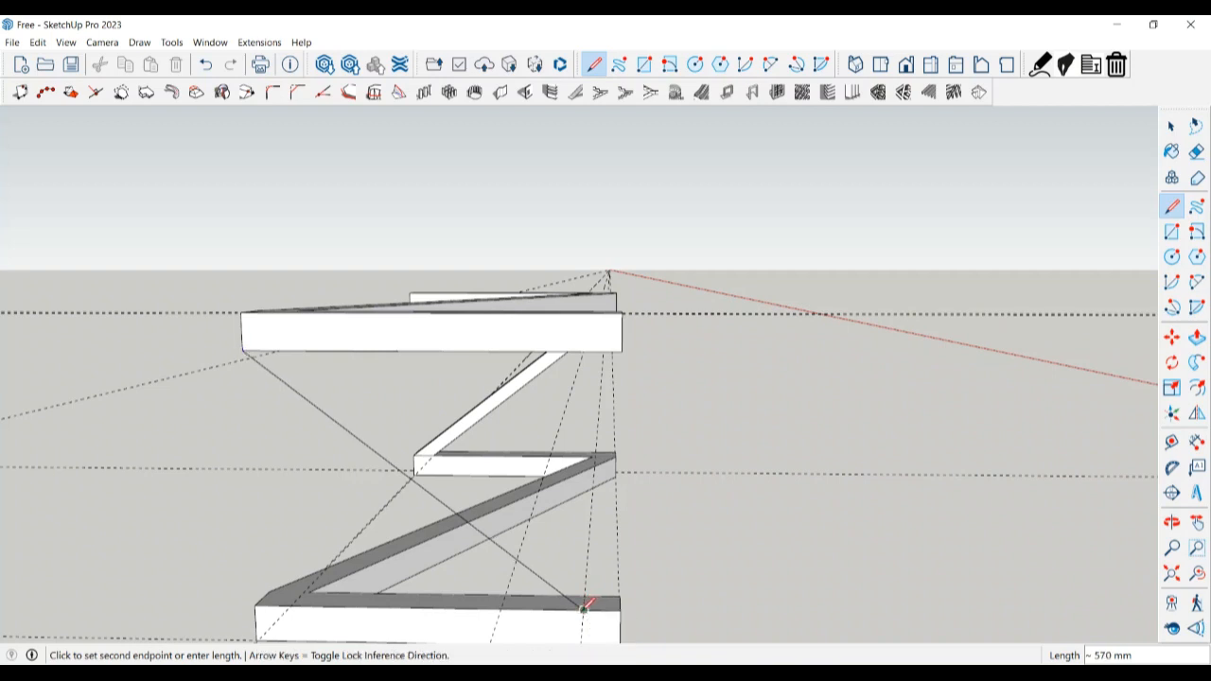
middle_drag(581, 610, 603, 584)
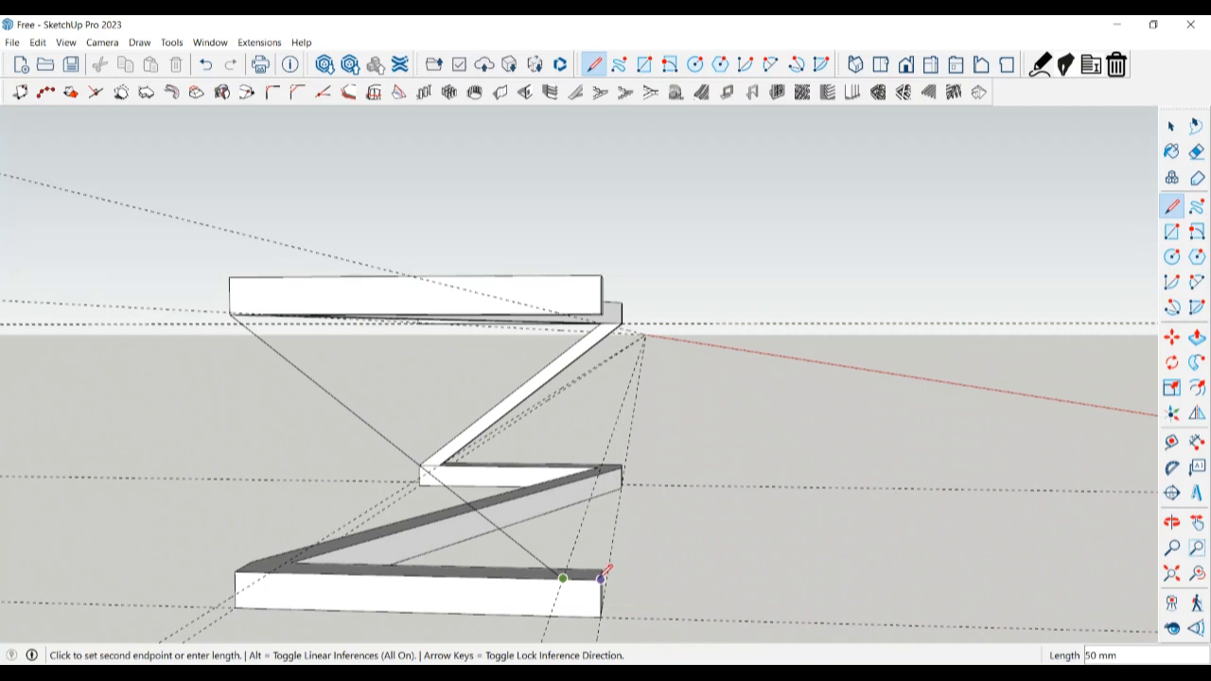
middle_drag(607, 572, 603, 536)
key(space)
key(l)
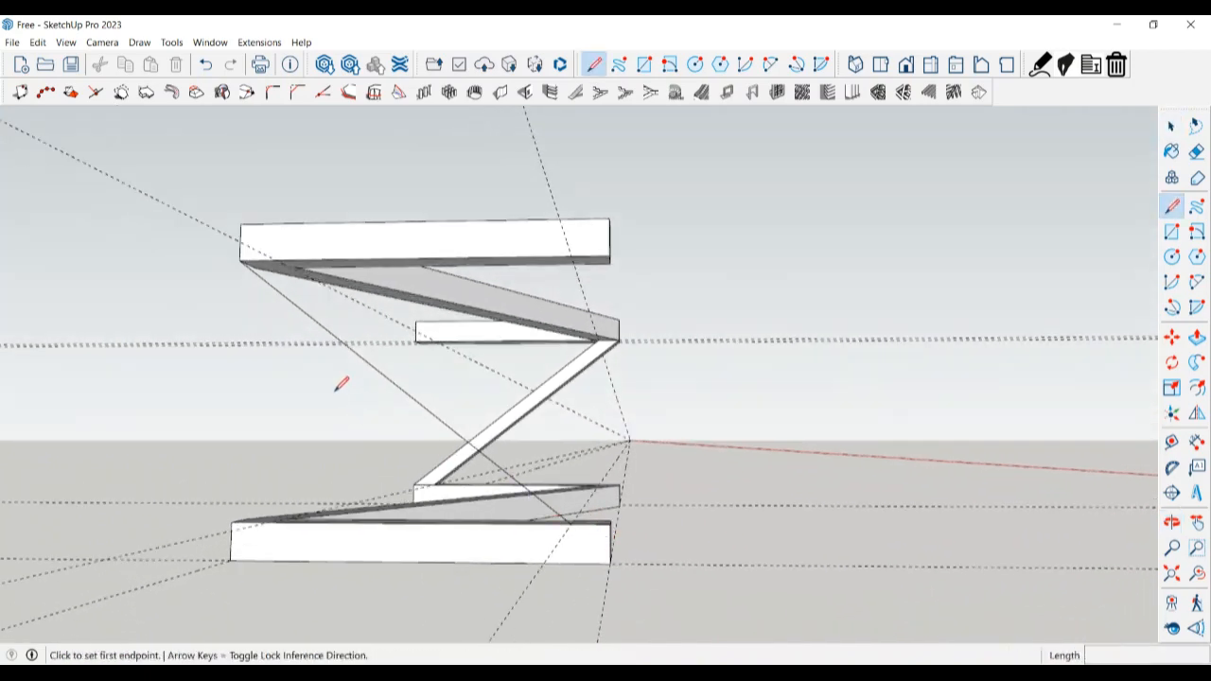
- Draw the remaining edges along the upper bar to its 50 mm guide, down to the lower bar's end corner and back, closing the brace face
click(240, 259)
middle_drag(279, 260, 322, 335)
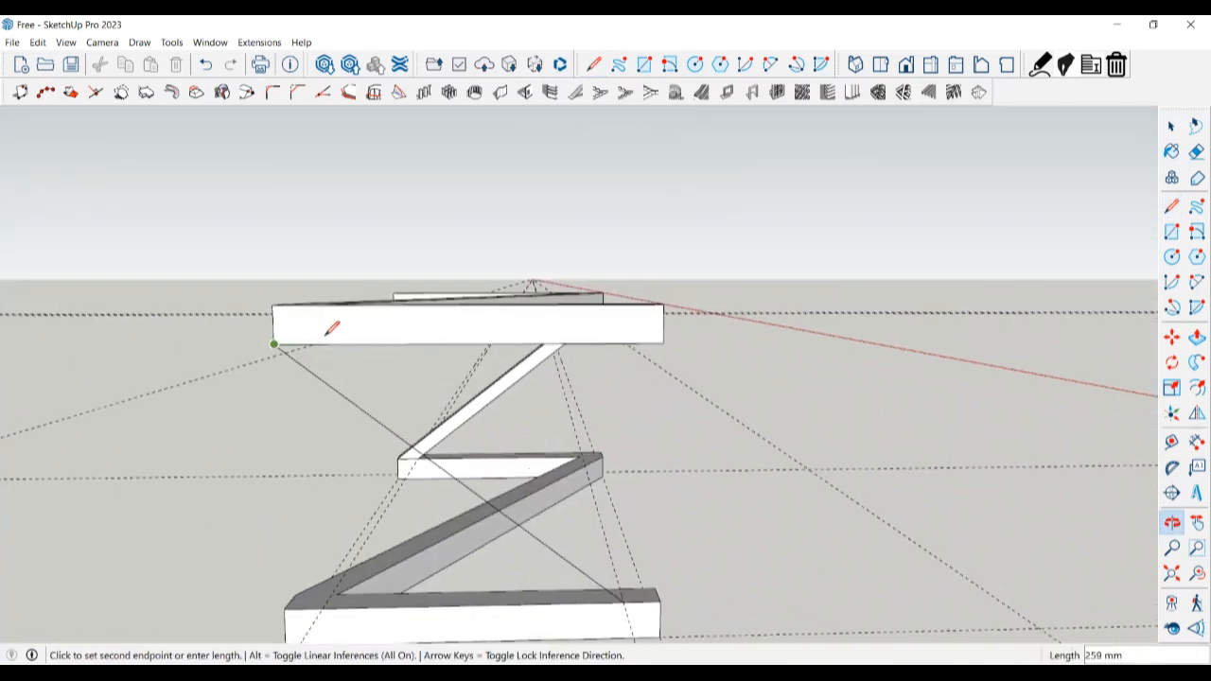
scroll(316, 351, up, 3)
scroll(316, 351, down, 2)
middle_drag(403, 353, 356, 242)
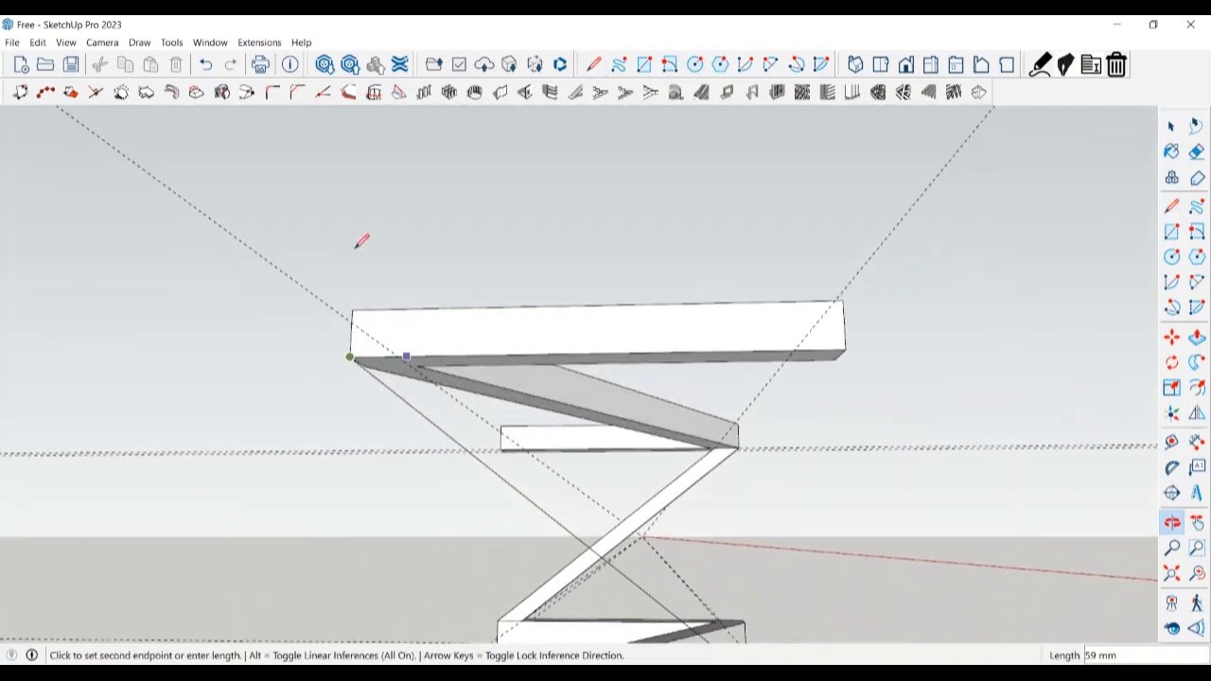
scroll(398, 356, down, 3)
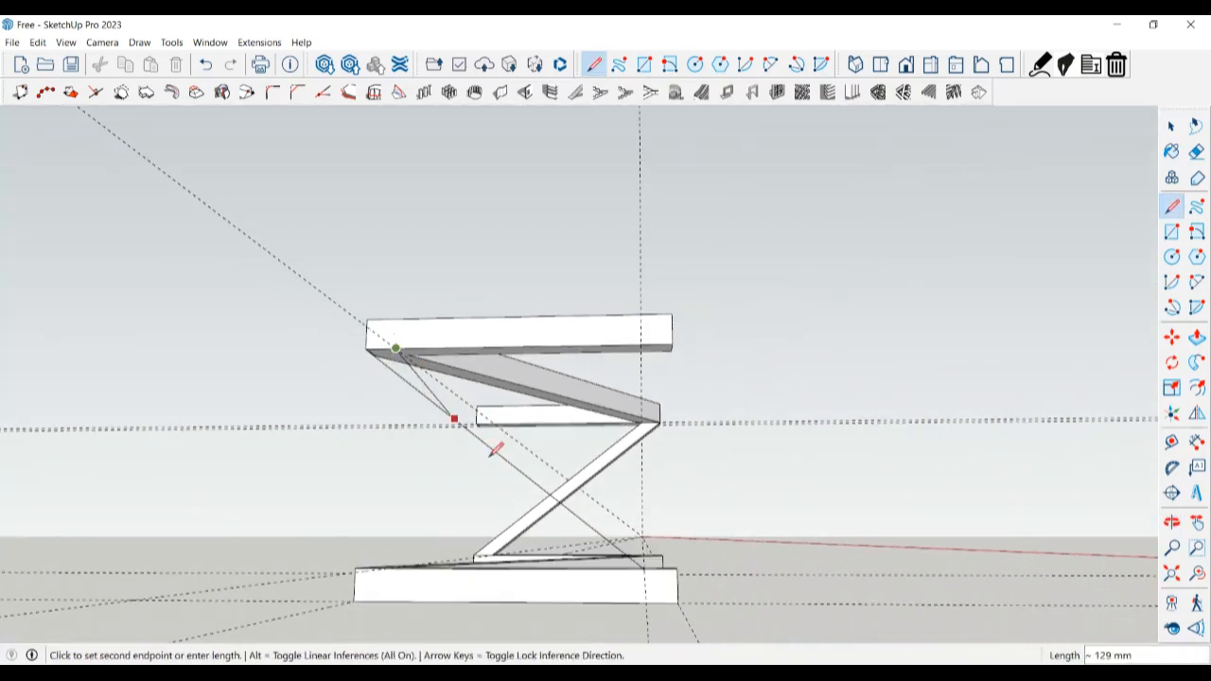
scroll(659, 566, up, 1)
middle_drag(660, 566, 462, 541)
scroll(679, 594, up, 1)
click(680, 587)
click(633, 586)
key(space)
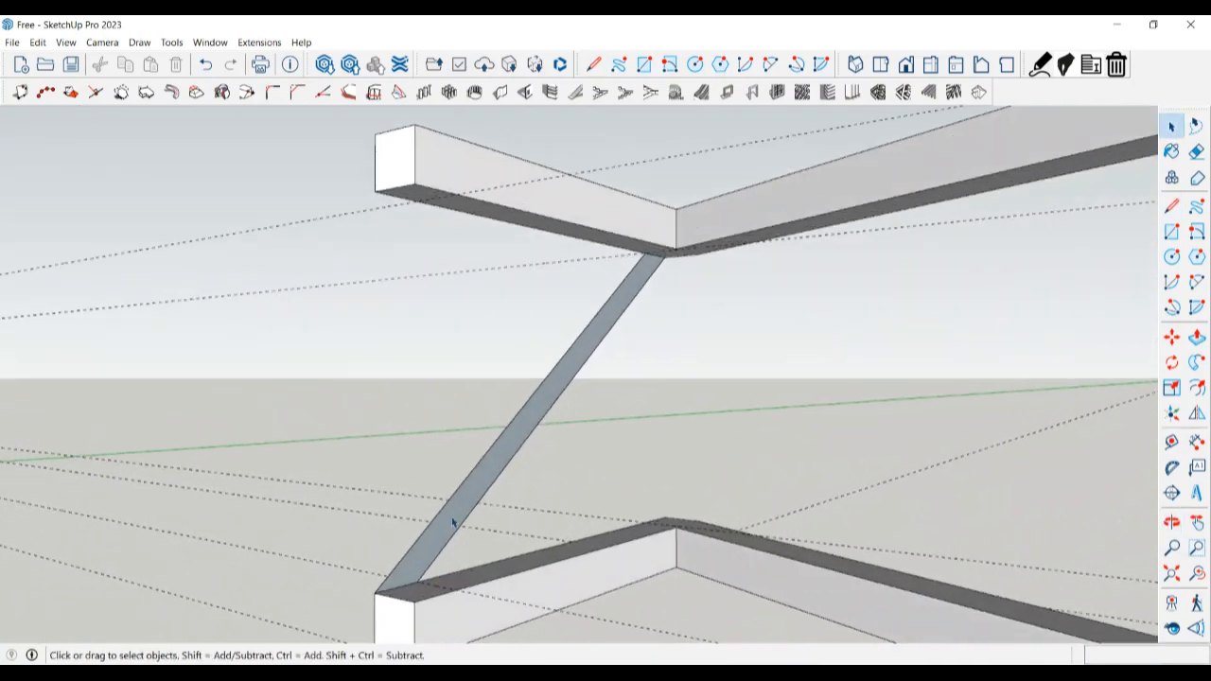
- Select the second slanted brace face with its edges and make it a group
click(452, 522)
right_click(453, 521)
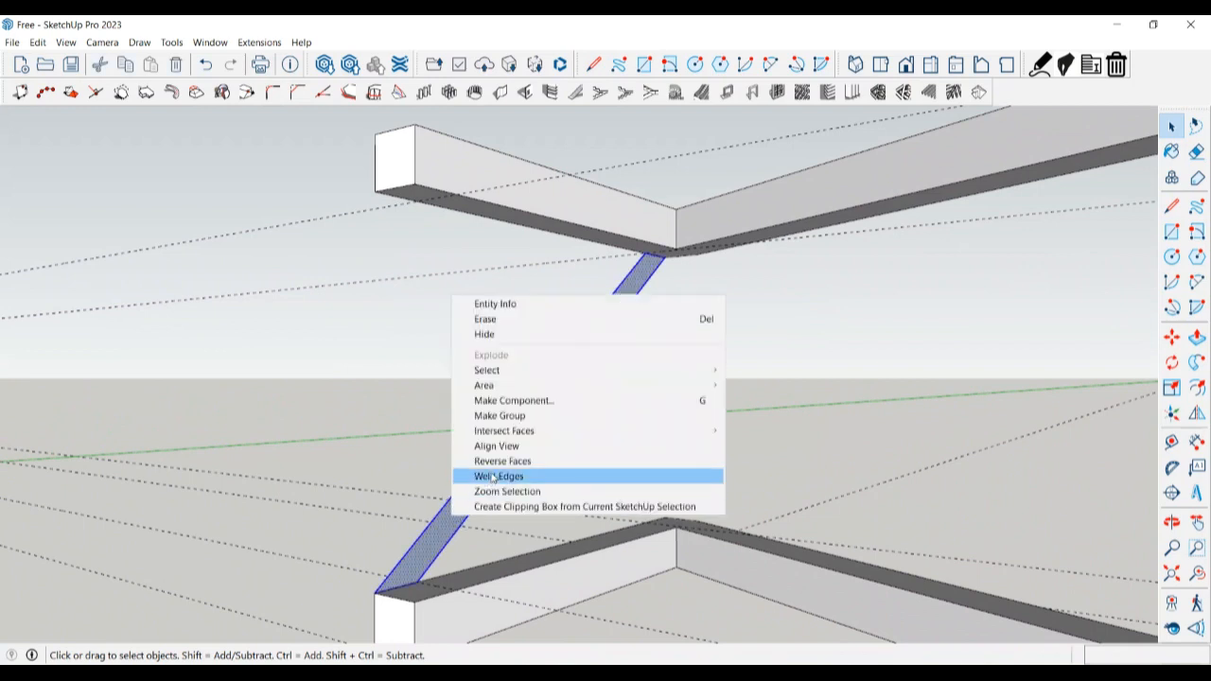
click(525, 414)
- Open the second brace group for editing, extrude its face across the lower bar's width with Push/Pull, and exit the group
double_click(527, 435)
key(p)
click(524, 449)
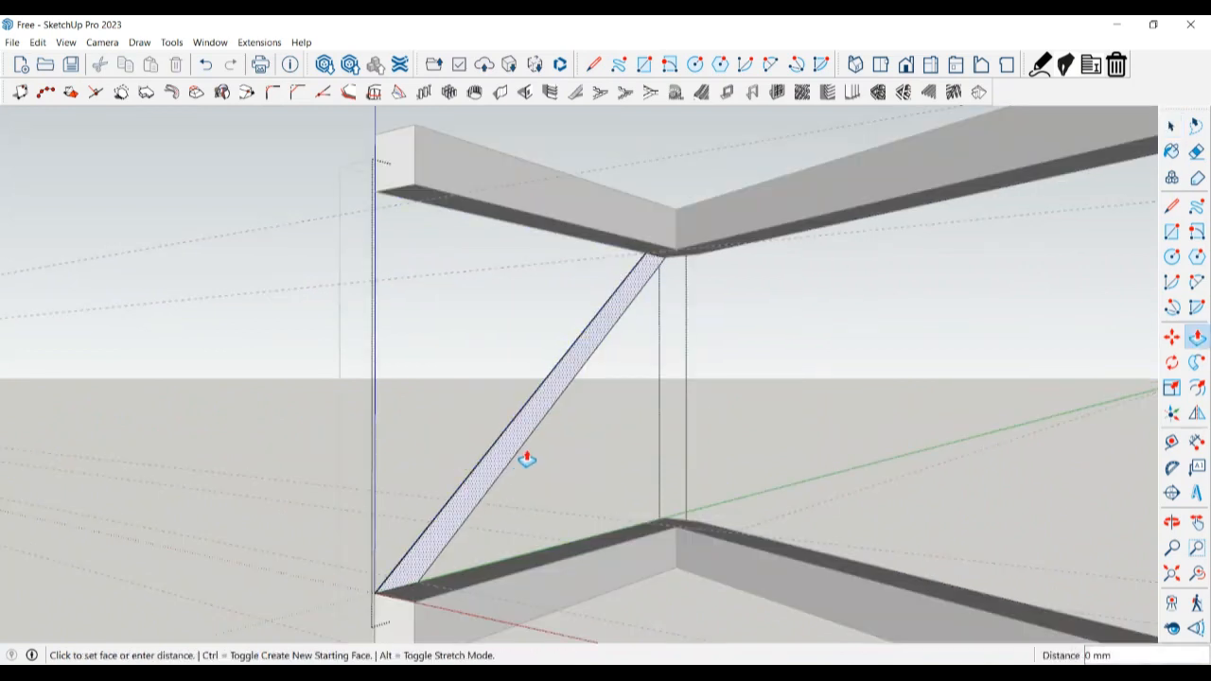
click(485, 583)
key(space)
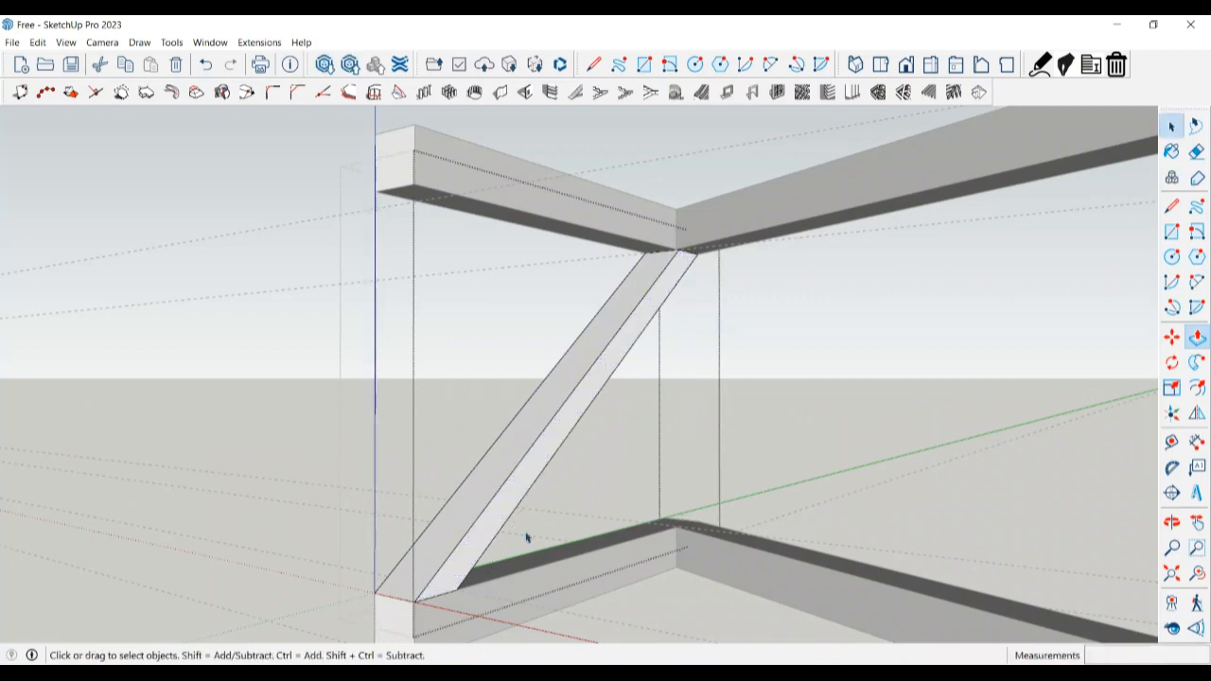
scroll(527, 536, down, 2)
middle_drag(535, 528, 757, 533)
scroll(757, 533, down, 2)
middle_drag(539, 464, 1026, 475)
click(924, 441)
- Erase all the construction guides around the frame
middle_drag(925, 441, 840, 474)
key(e)
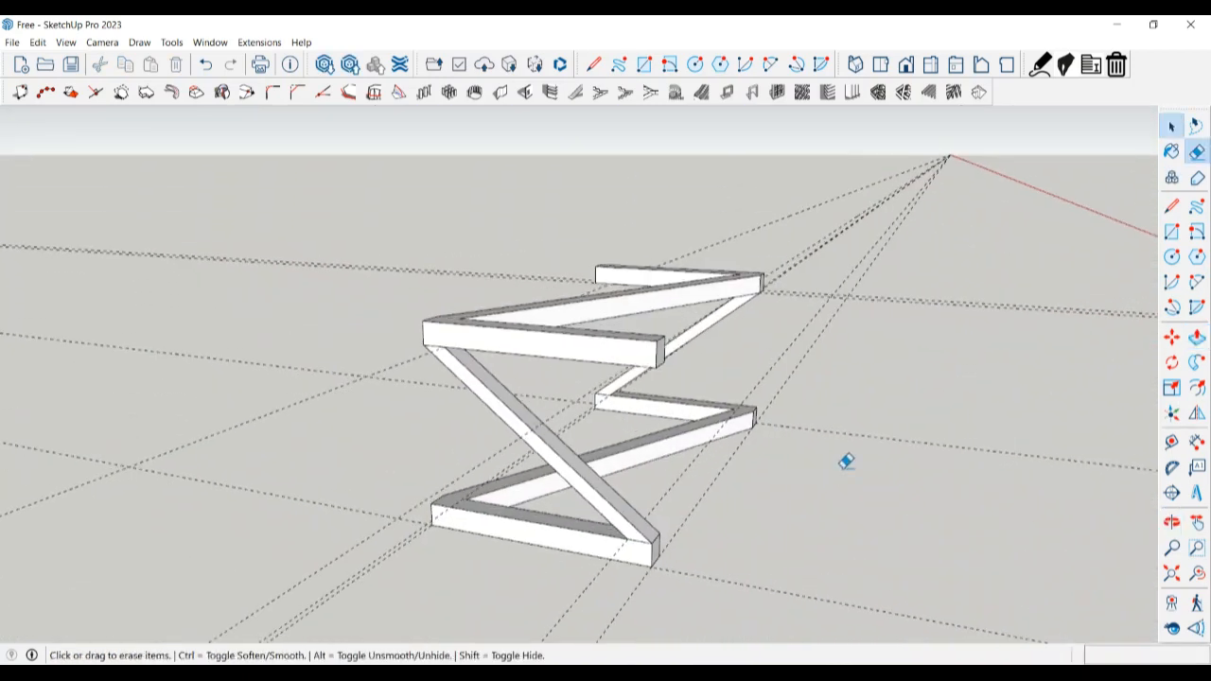
drag(841, 484, 904, 250)
drag(729, 216, 881, 268)
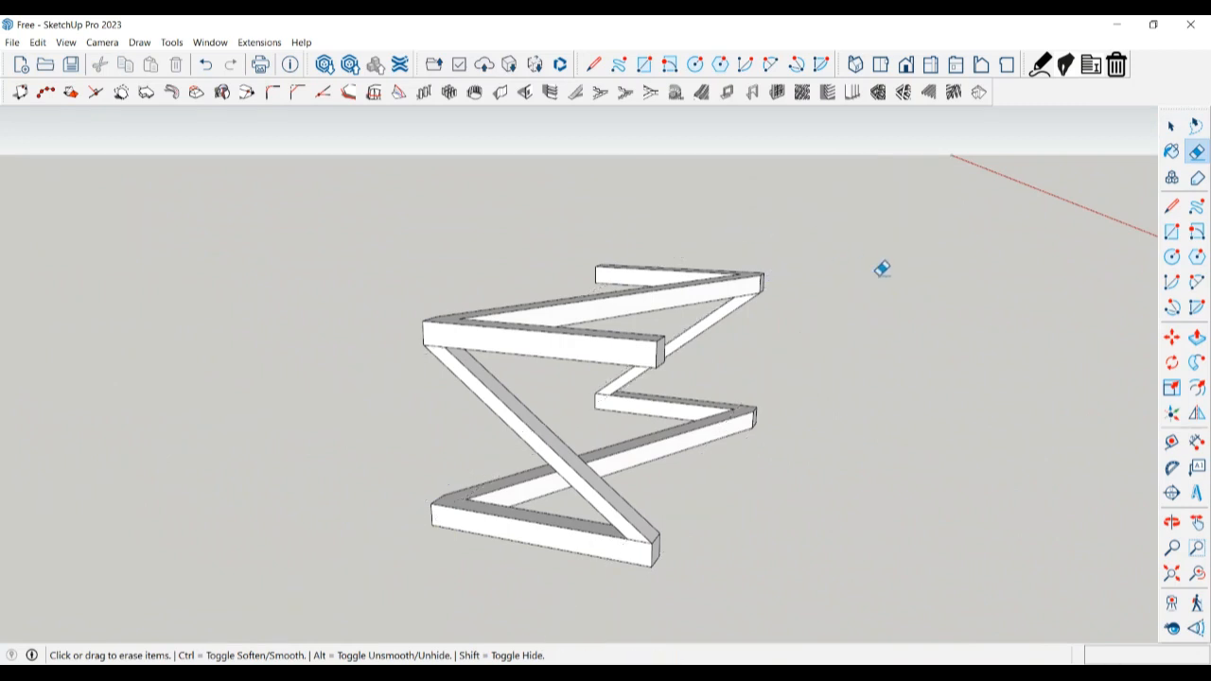
- Paint both Z-shaped frames and both slanted braces with the black Color M09 from the Colors material collection
mouse_move(881, 268)
middle_down()
mouse_move(922, 325)
mouse_move(614, 427)
mouse_move(243, 449)
mouse_move(362, 508)
mouse_move(198, 460)
mouse_move(303, 419)
mouse_move(716, 446)
mouse_move(822, 404)
mouse_move(839, 373)
mouse_move(898, 424)
middle_up()
middle_drag(833, 472, 637, 490)
key(b)
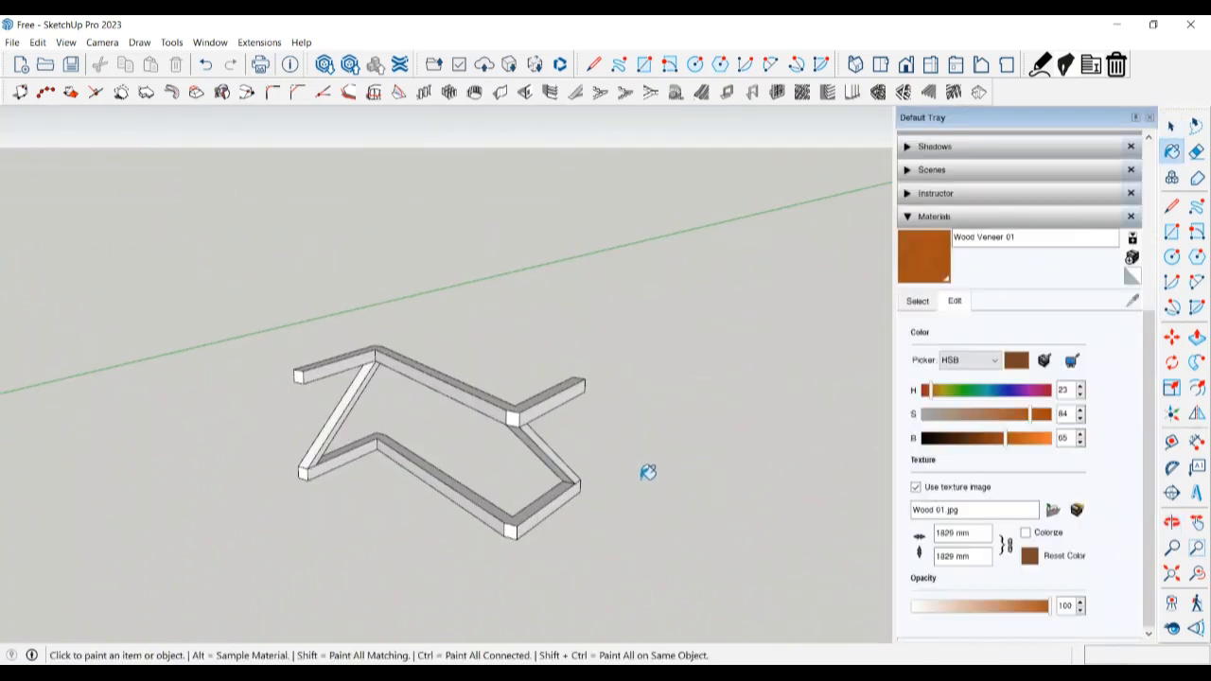
click(918, 303)
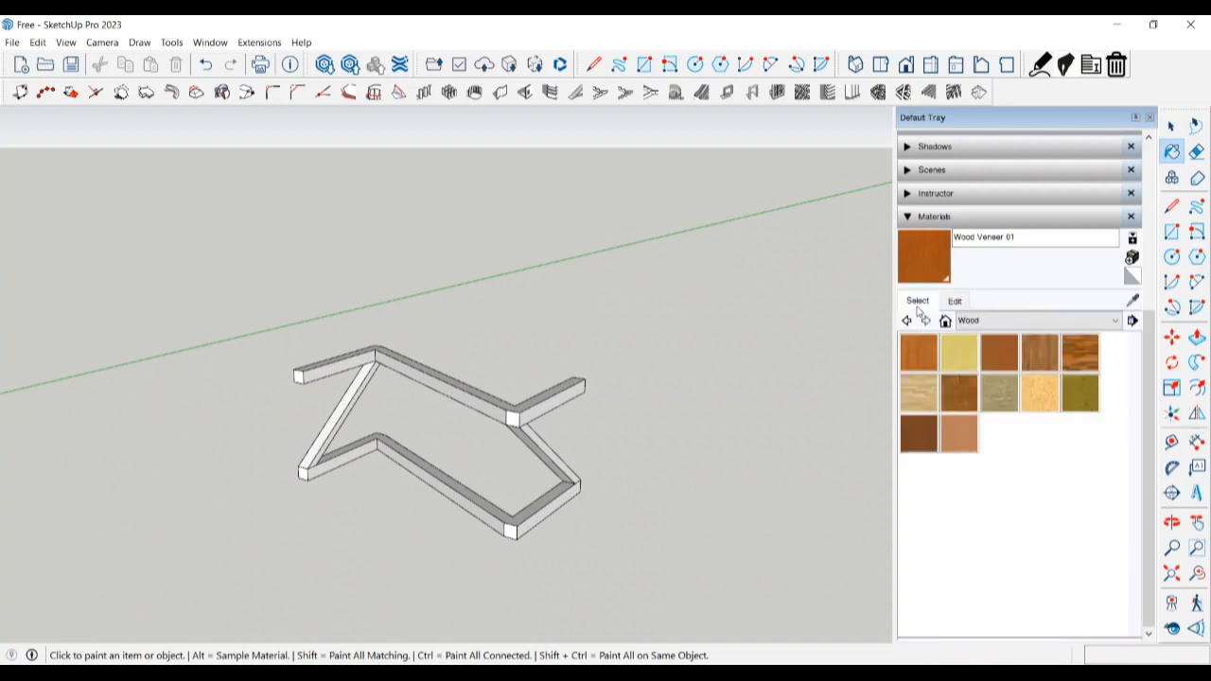
click(965, 320)
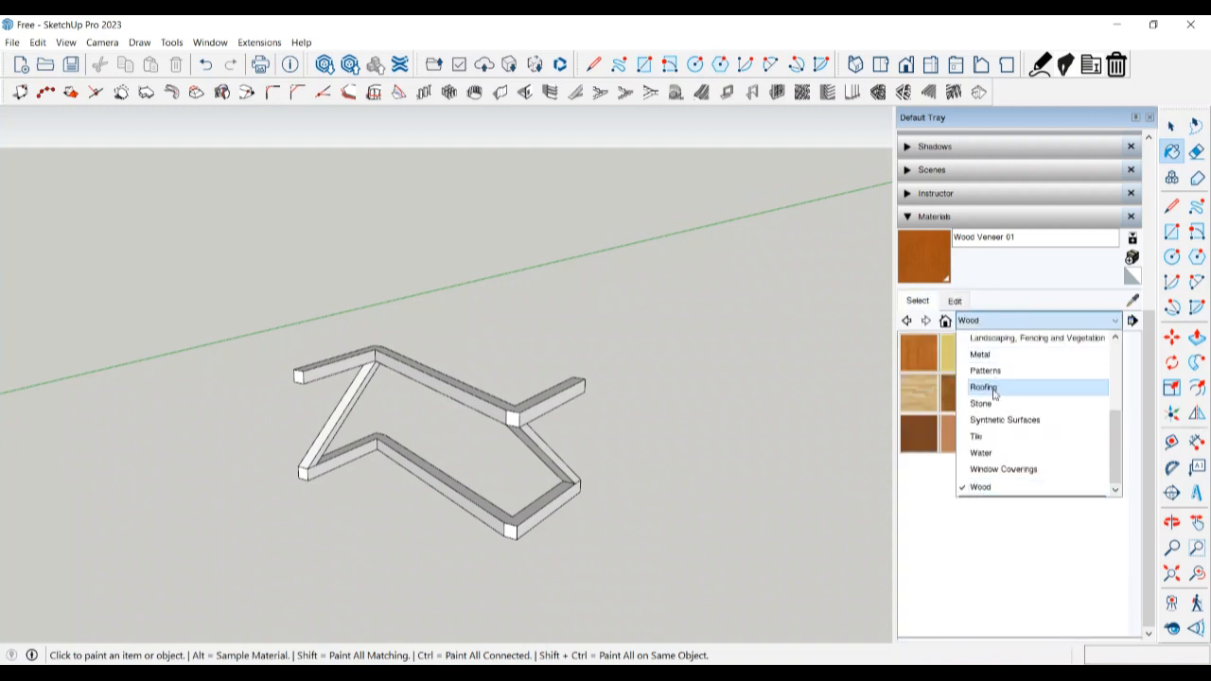
scroll(995, 397, up, 3)
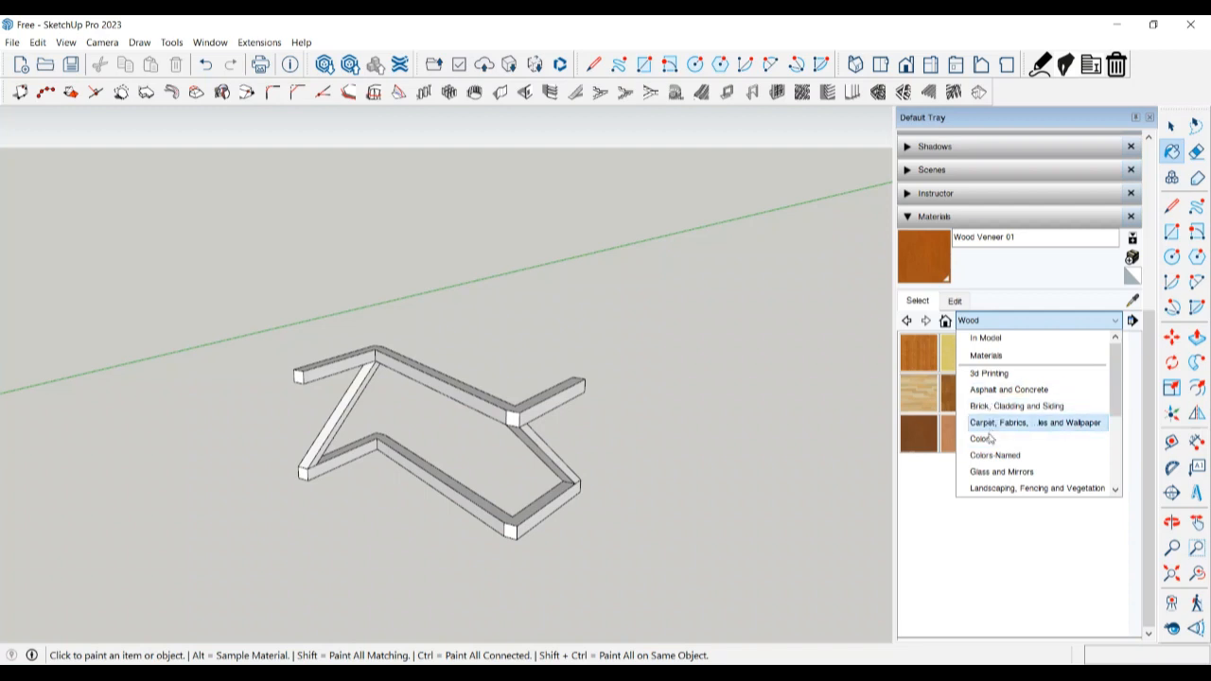
click(986, 439)
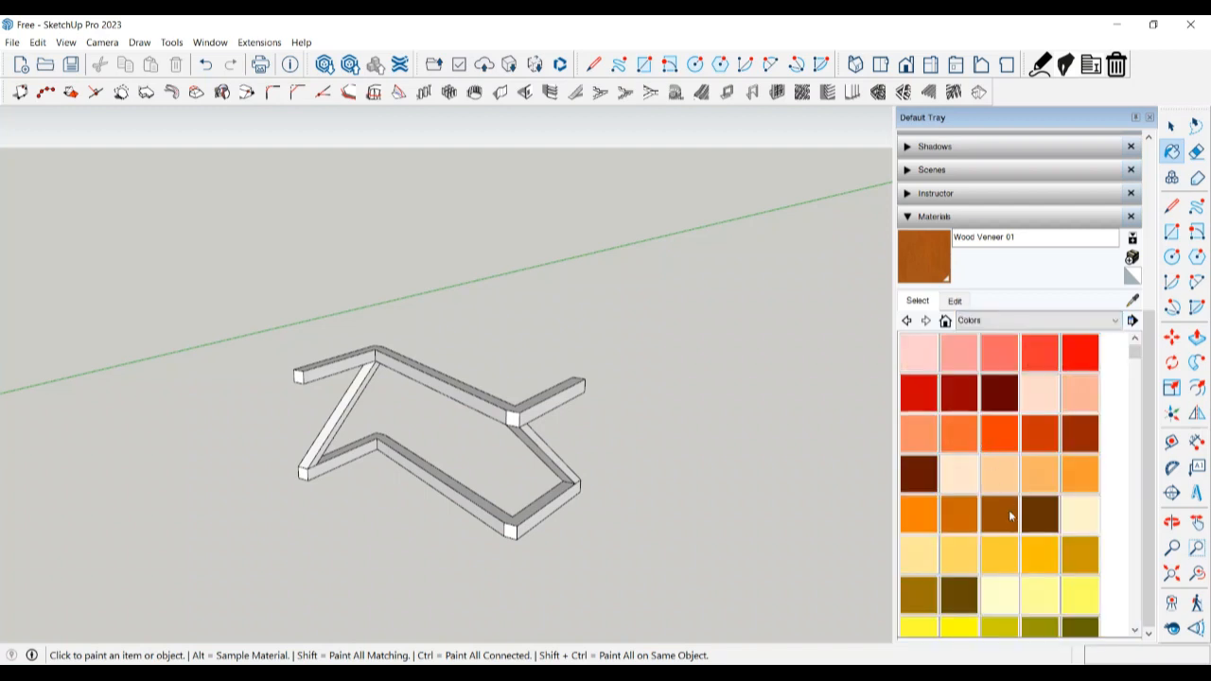
scroll(983, 506, down, 5)
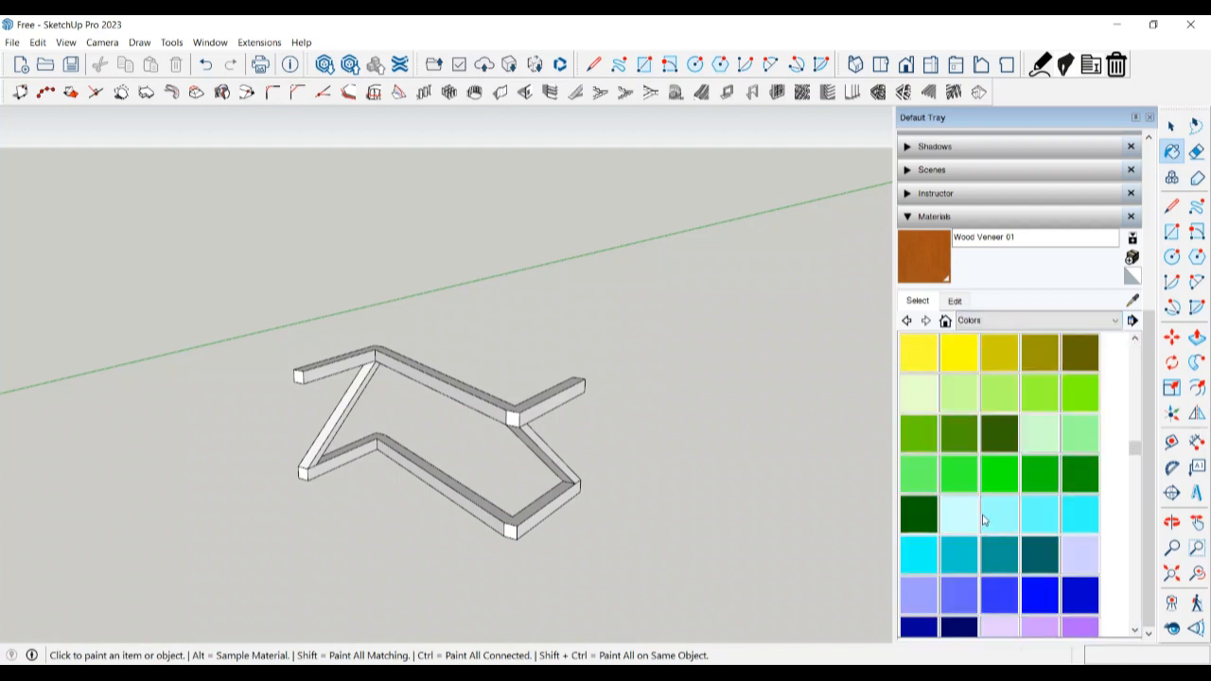
scroll(984, 516, down, 6)
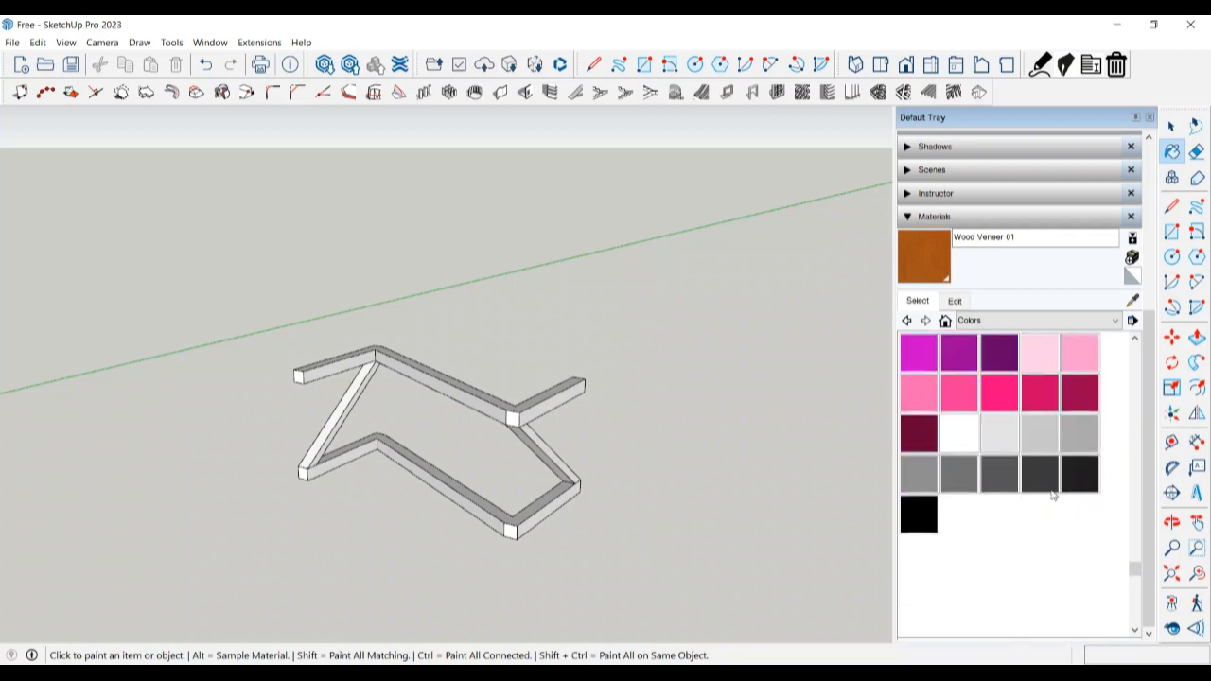
click(926, 519)
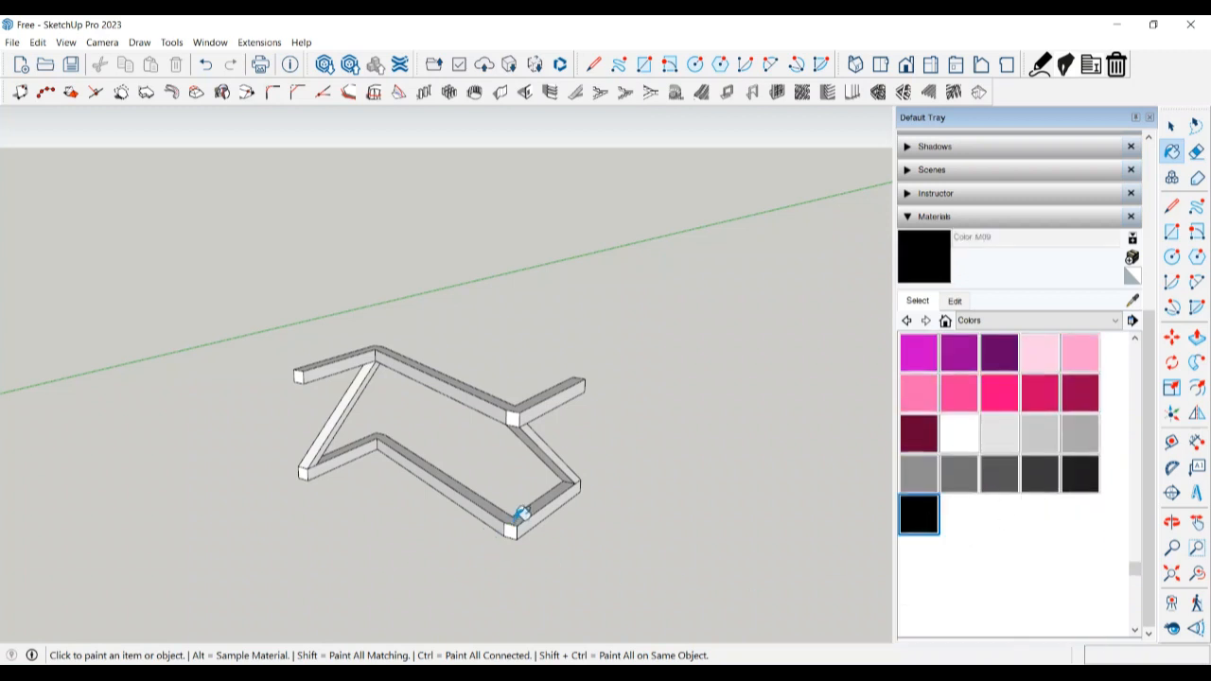
click(520, 514)
click(535, 409)
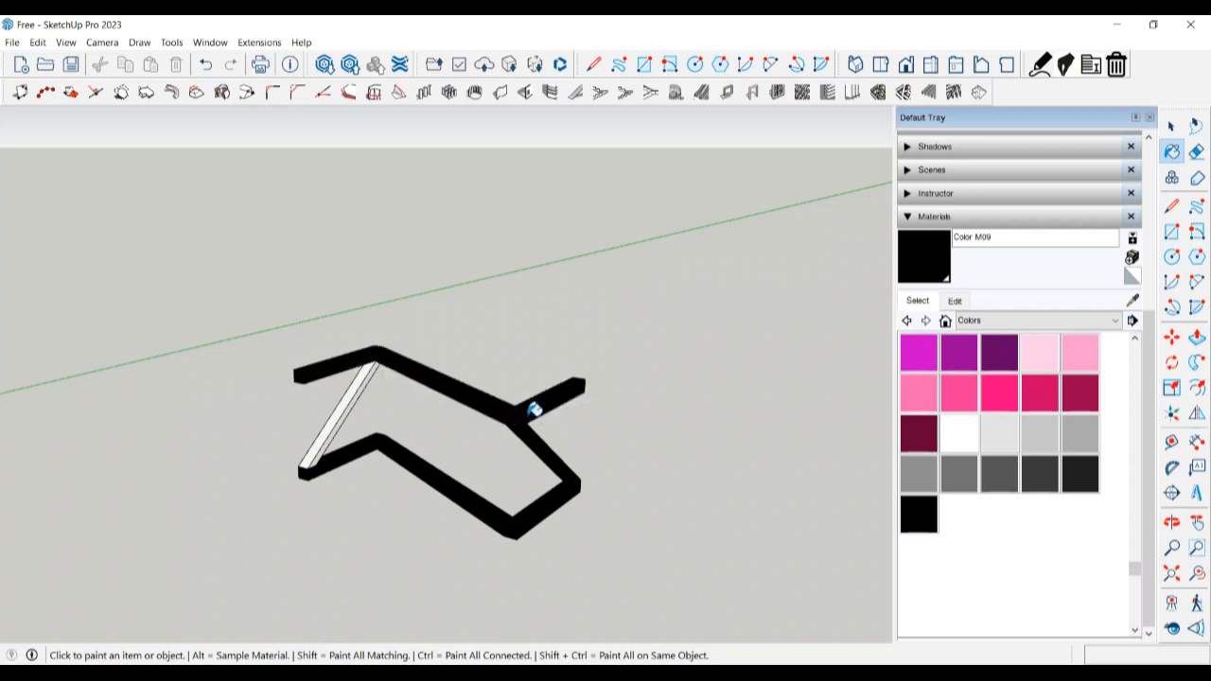
click(349, 407)
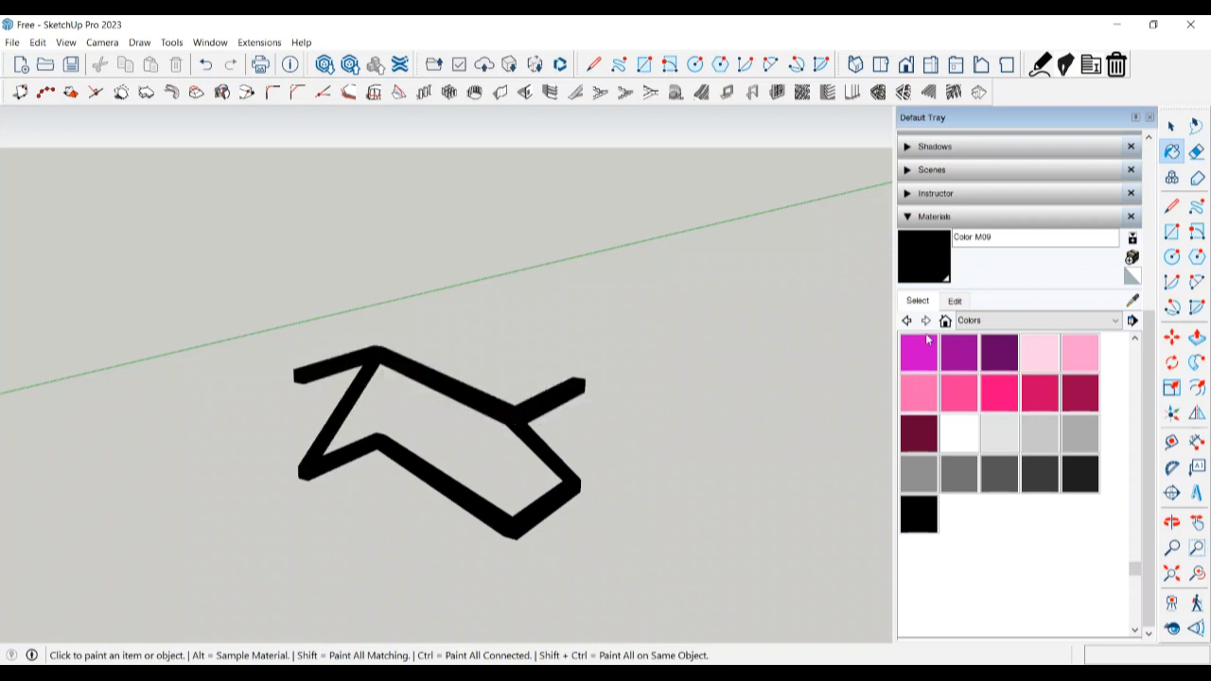
- Edit Color M09 to a light grey with hue 124 and brightness 80, and close the materials tray
click(955, 301)
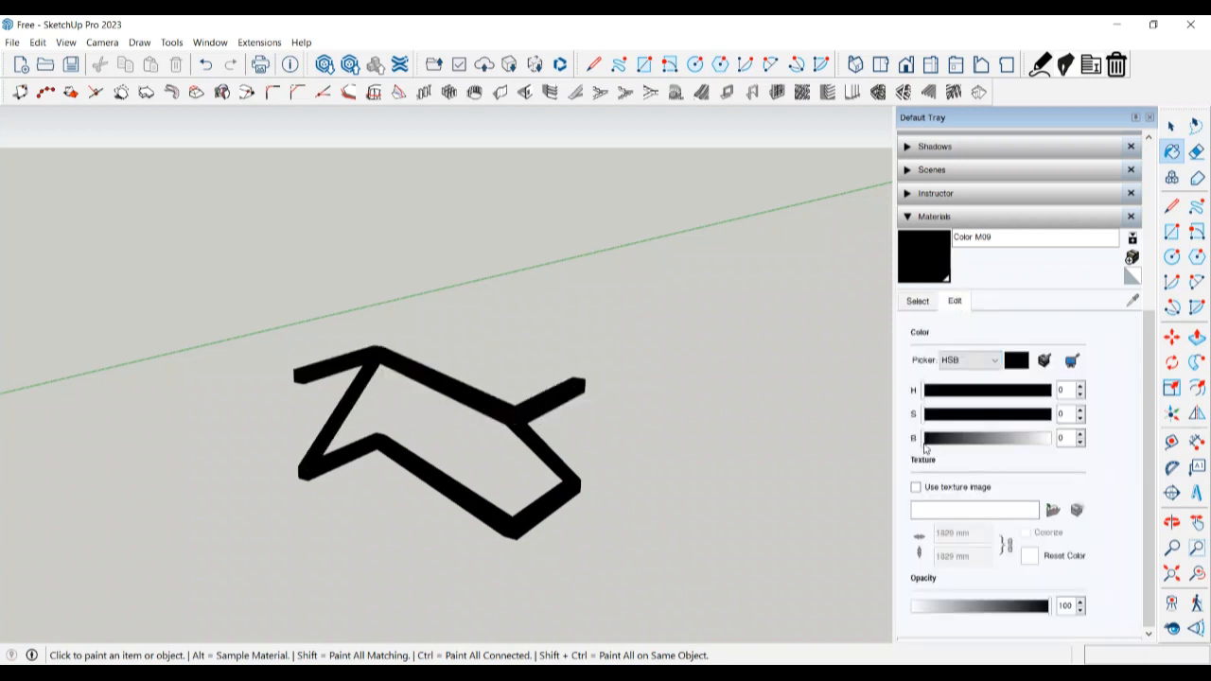
drag(926, 443, 994, 443)
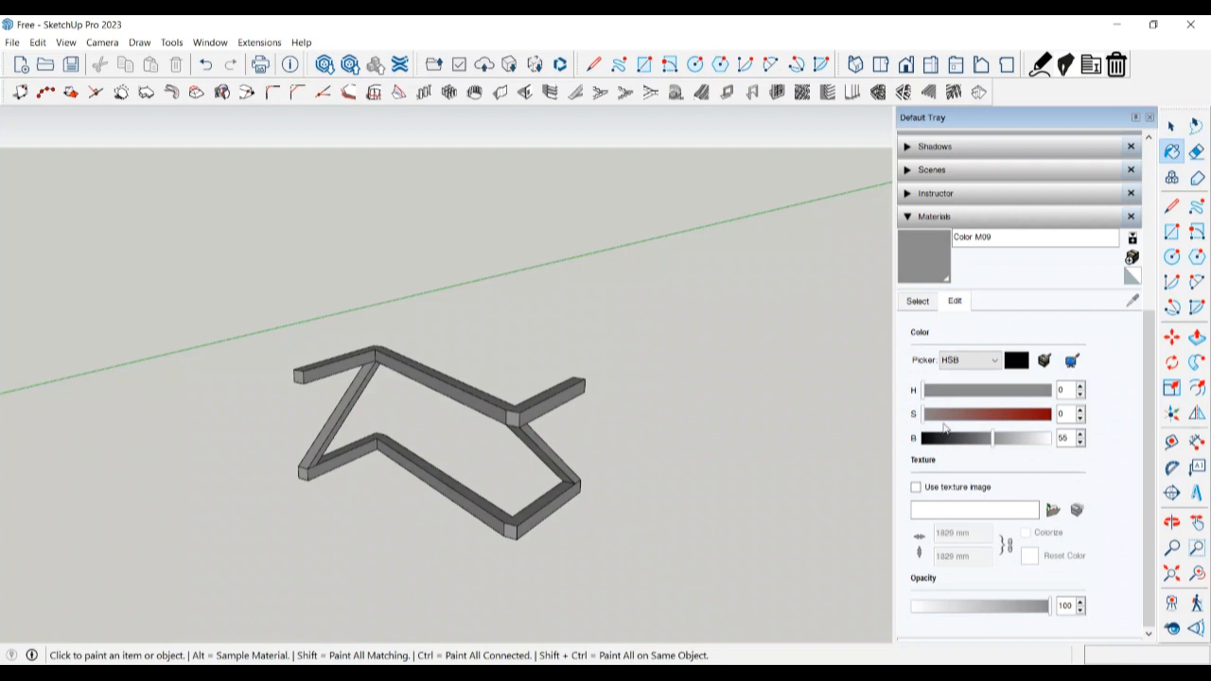
drag(926, 391, 1033, 396)
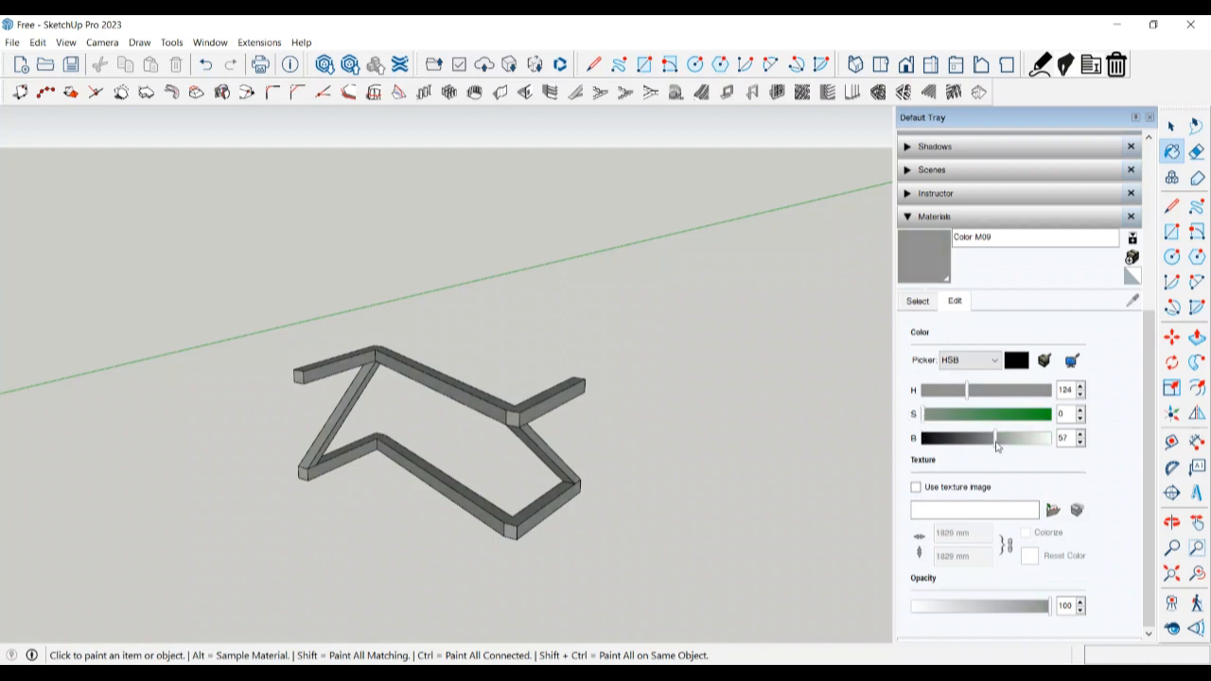
drag(995, 447, 1027, 448)
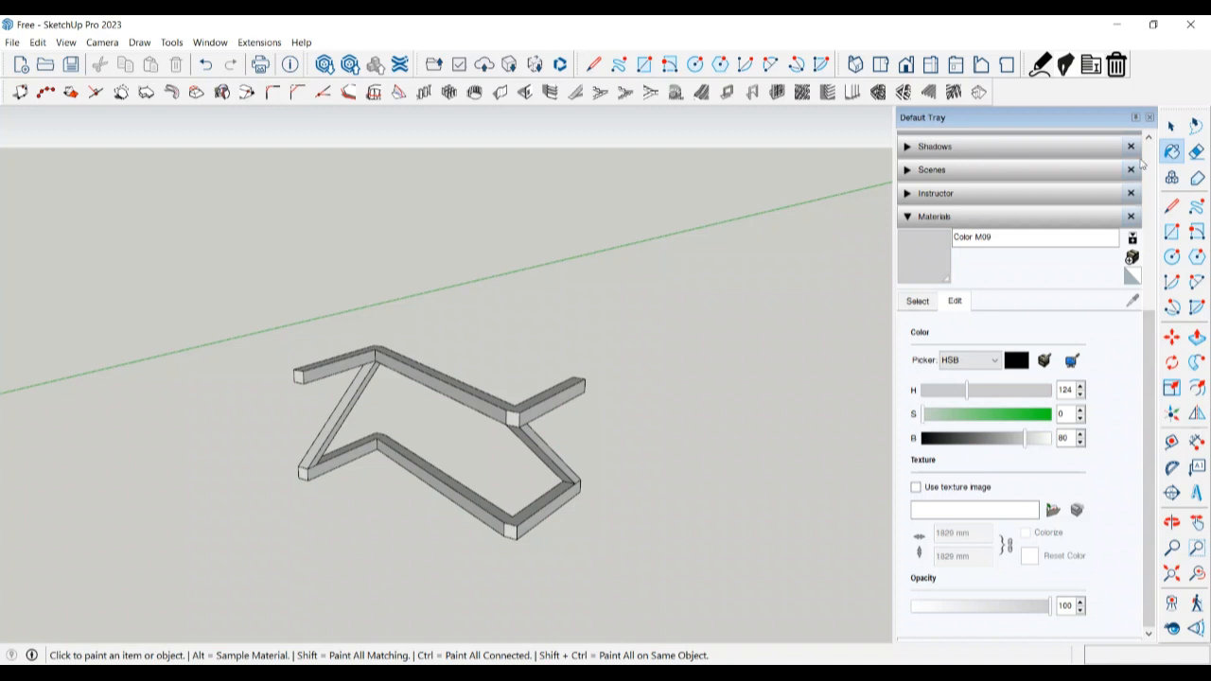
click(1150, 121)
key(space)
middle_drag(368, 497, 465, 516)
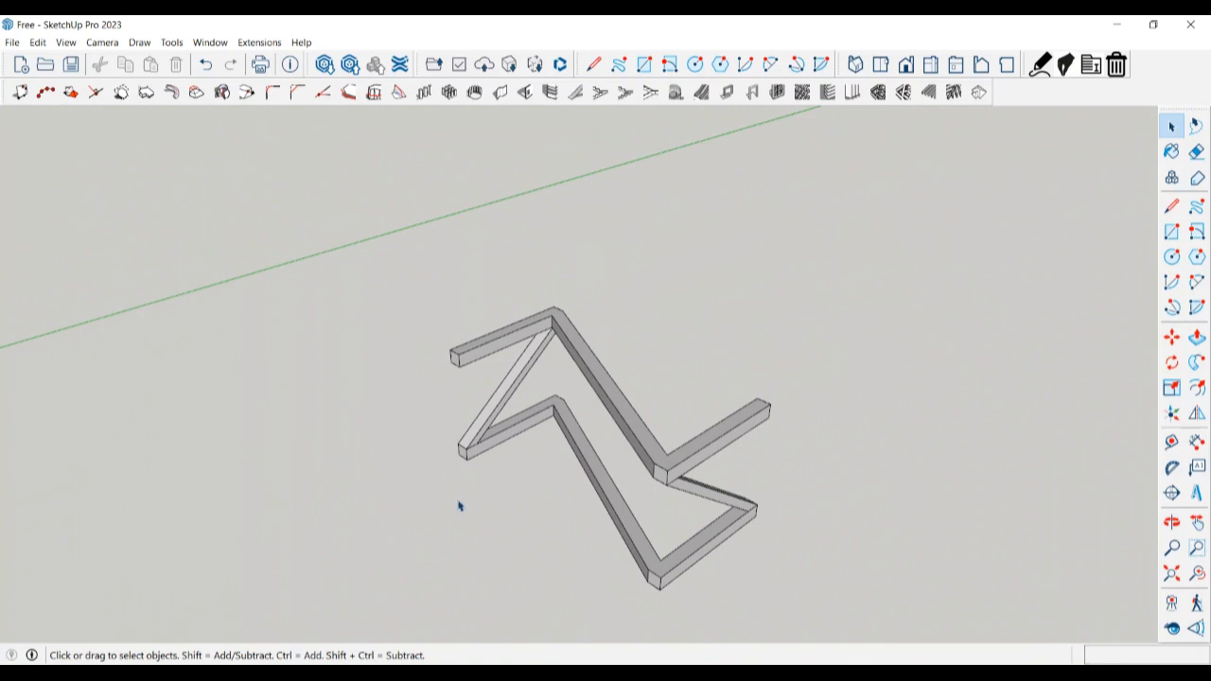
- Draw a rectangle across the top Z-frame from its outer corner to the opposite corner, group it, and open the group for editing
middle_drag(455, 509, 465, 412)
key(r)
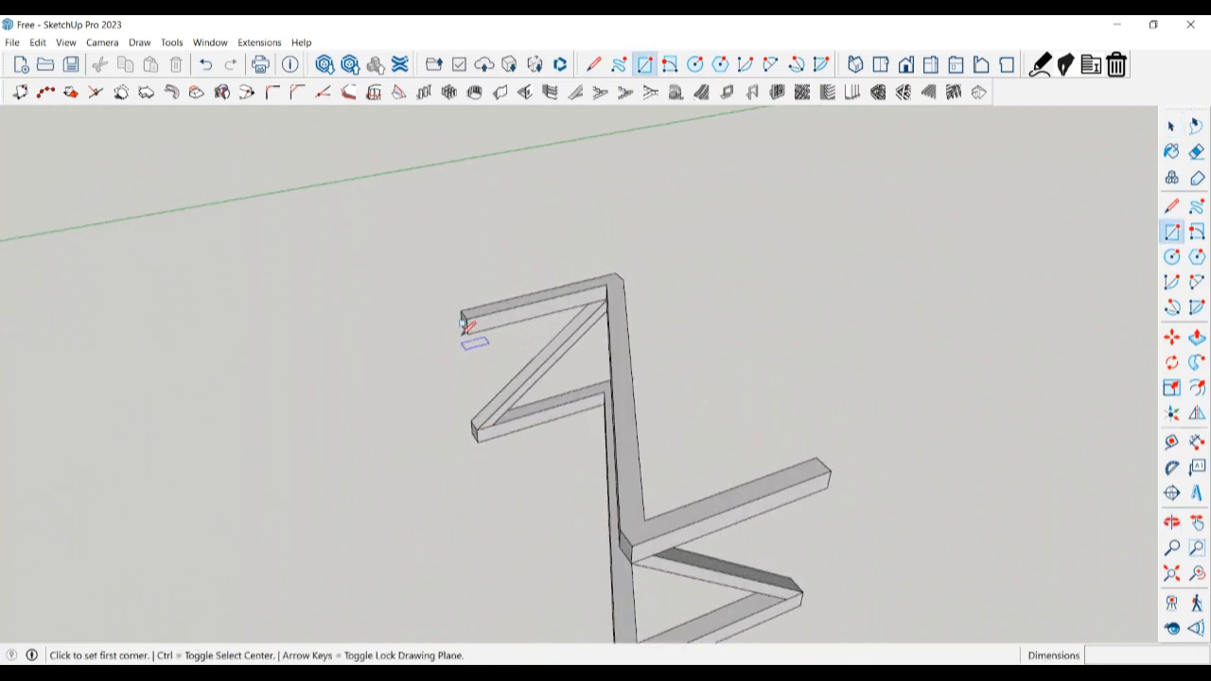
click(460, 310)
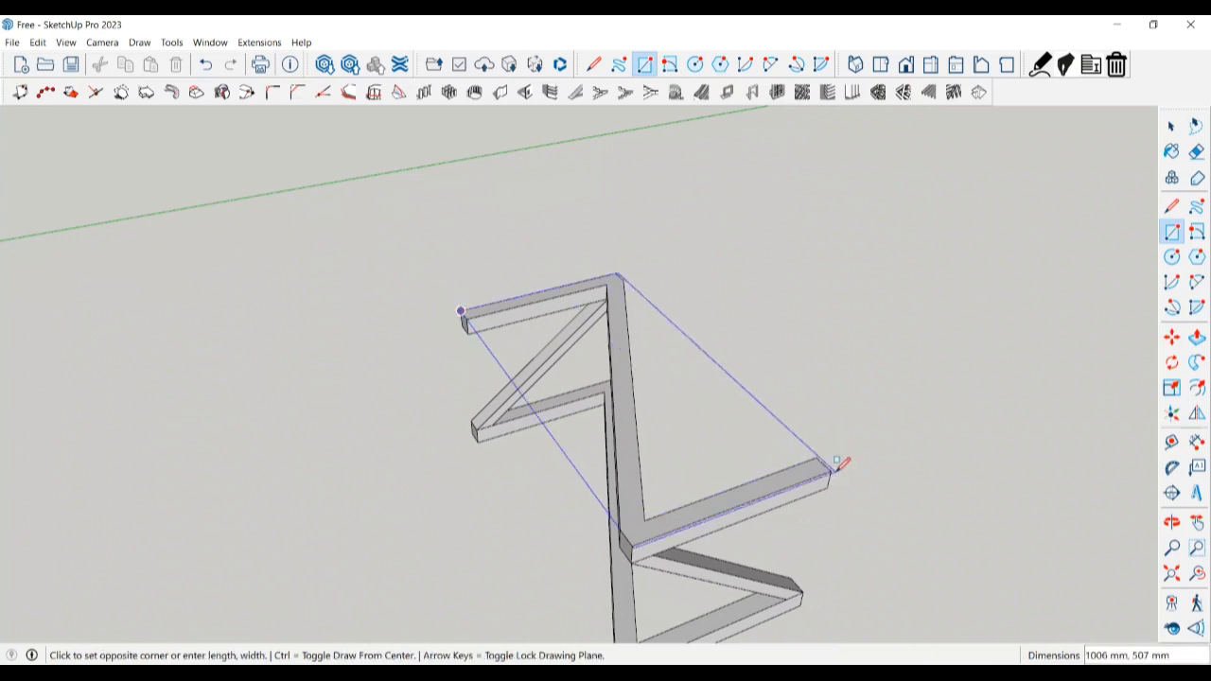
click(831, 470)
key(space)
double_click(745, 443)
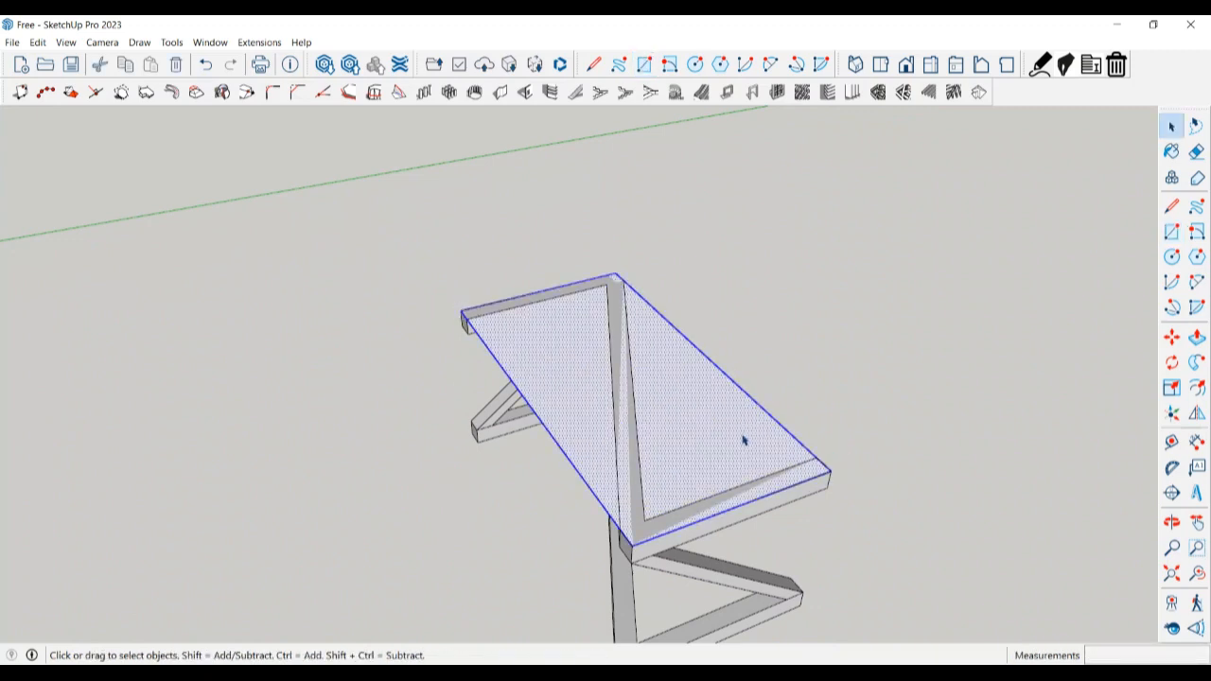
right_click(744, 435)
click(818, 557)
double_click(720, 451)
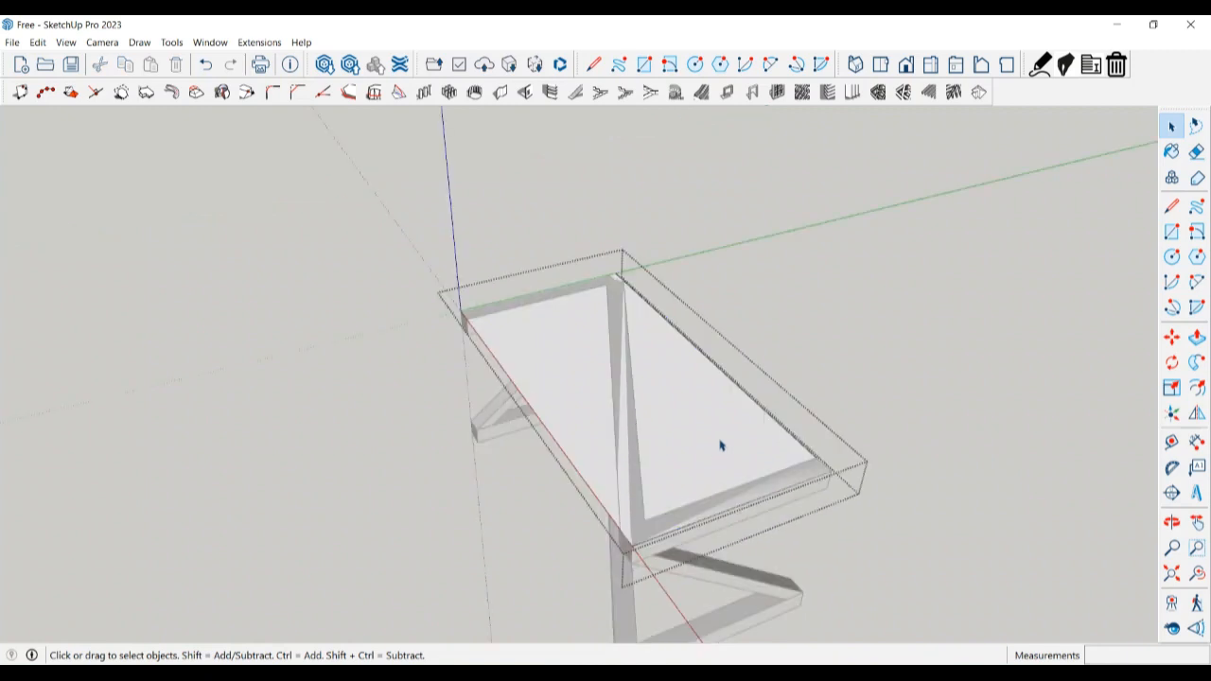
- Extrude the tabletop rectangle upward with Push/Pull to a thickness of 50 mm
key(p)
click(719, 439)
text(35)
key(Return)
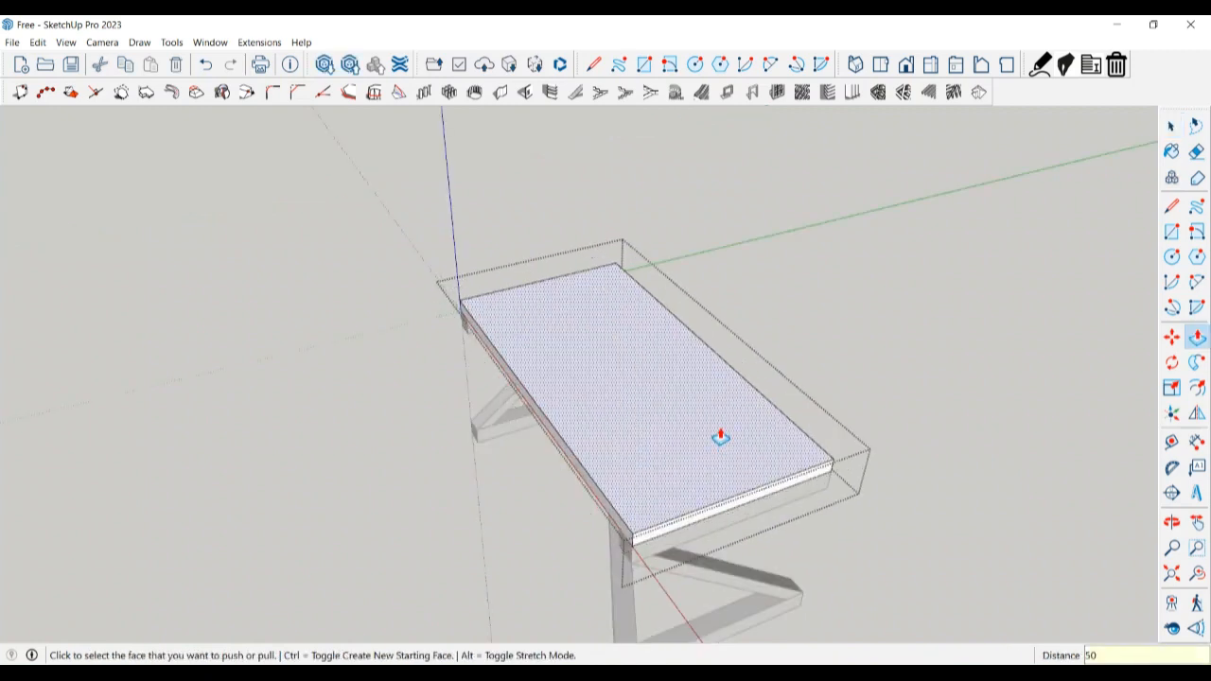
click(720, 437)
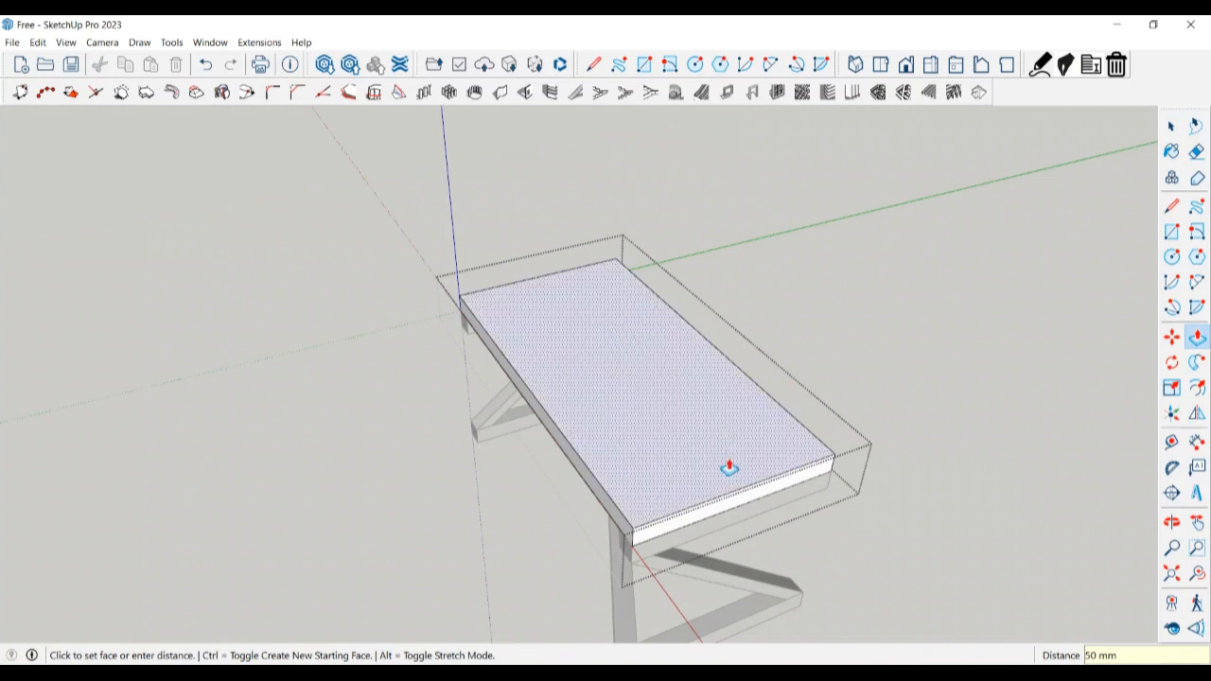
- Extend all four sides of the tabletop outward by 50 mm with Push/Pull and exit the group
click(750, 529)
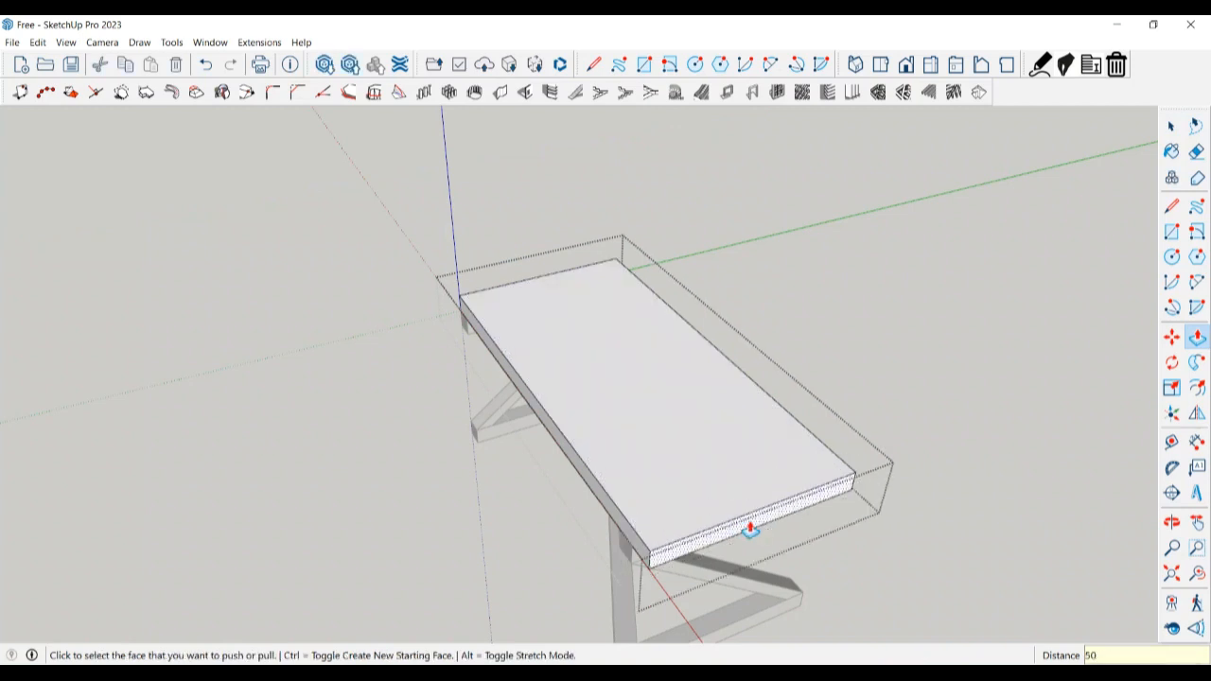
click(734, 536)
click(614, 558)
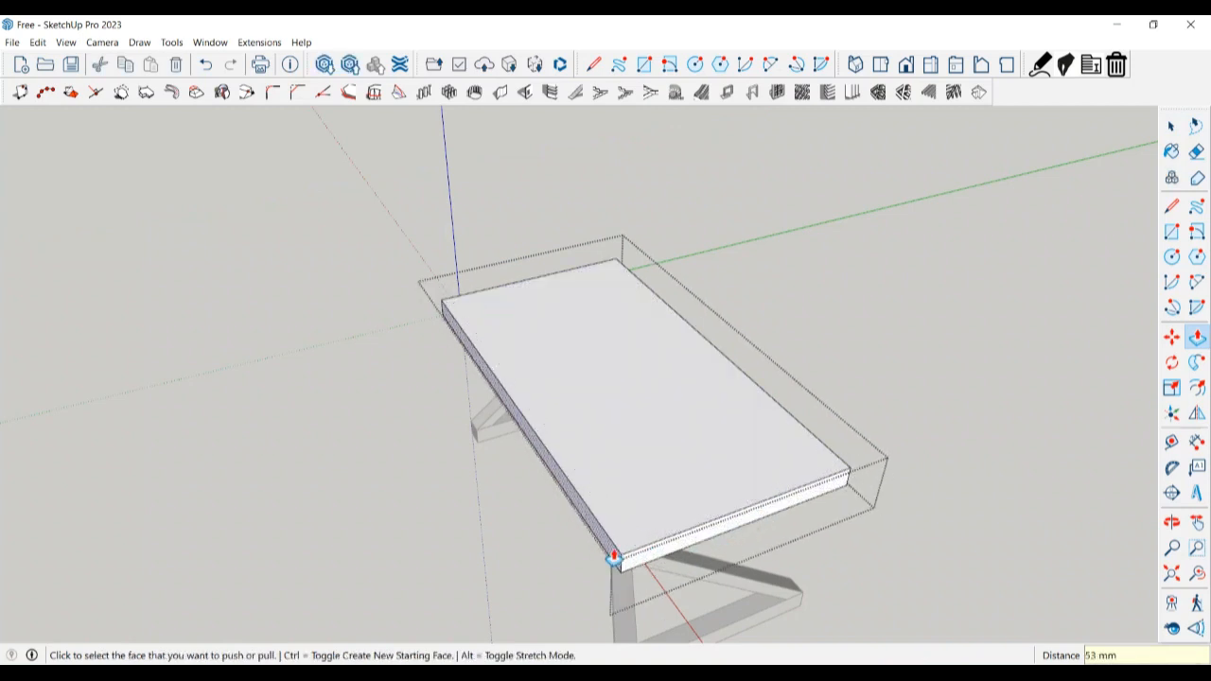
click(614, 558)
middle_drag(578, 496, 487, 559)
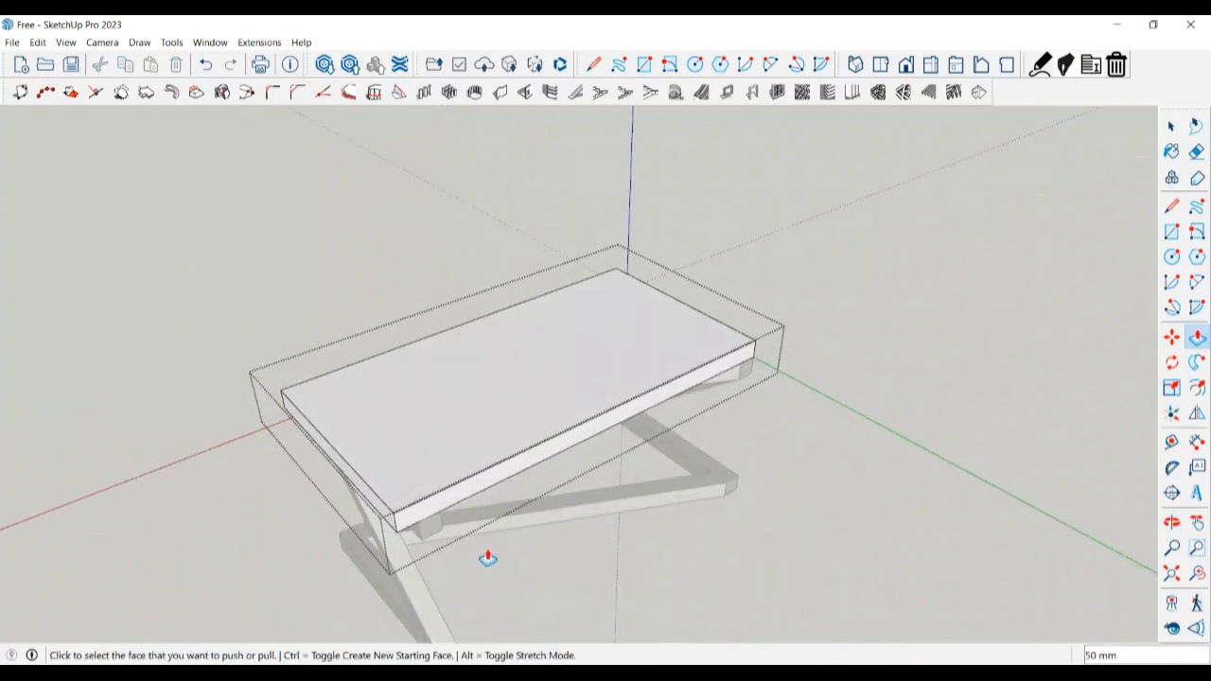
click(441, 517)
click(452, 521)
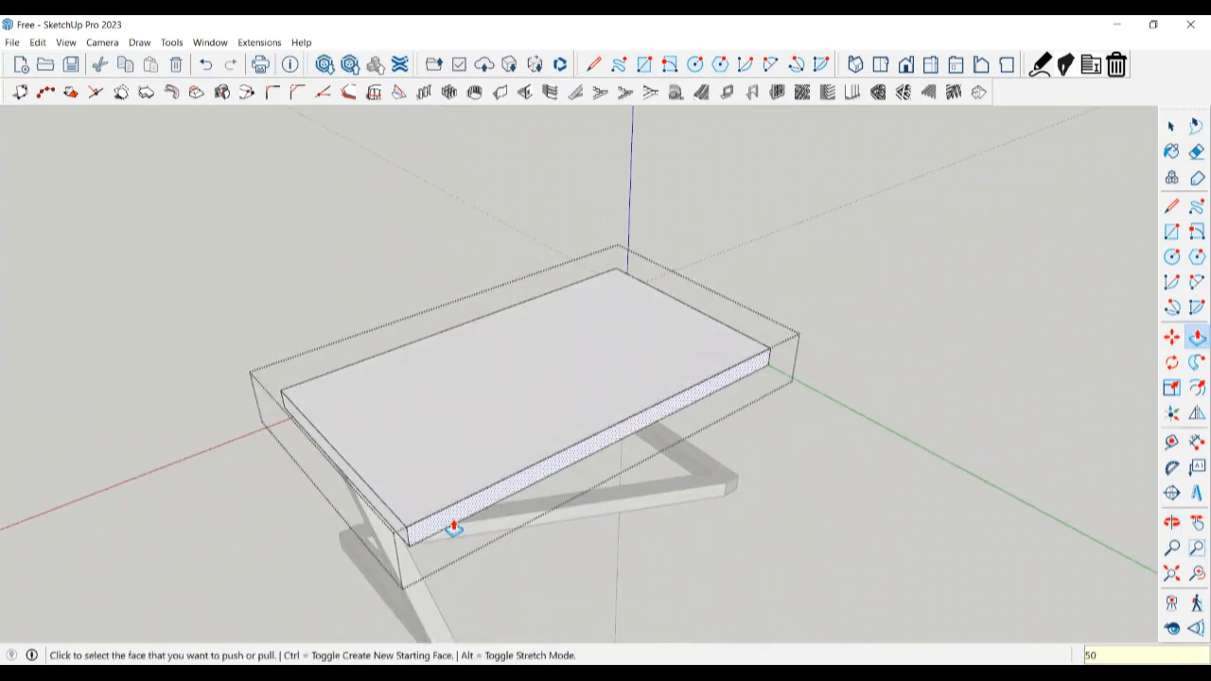
middle_drag(455, 521, 656, 503)
click(662, 428)
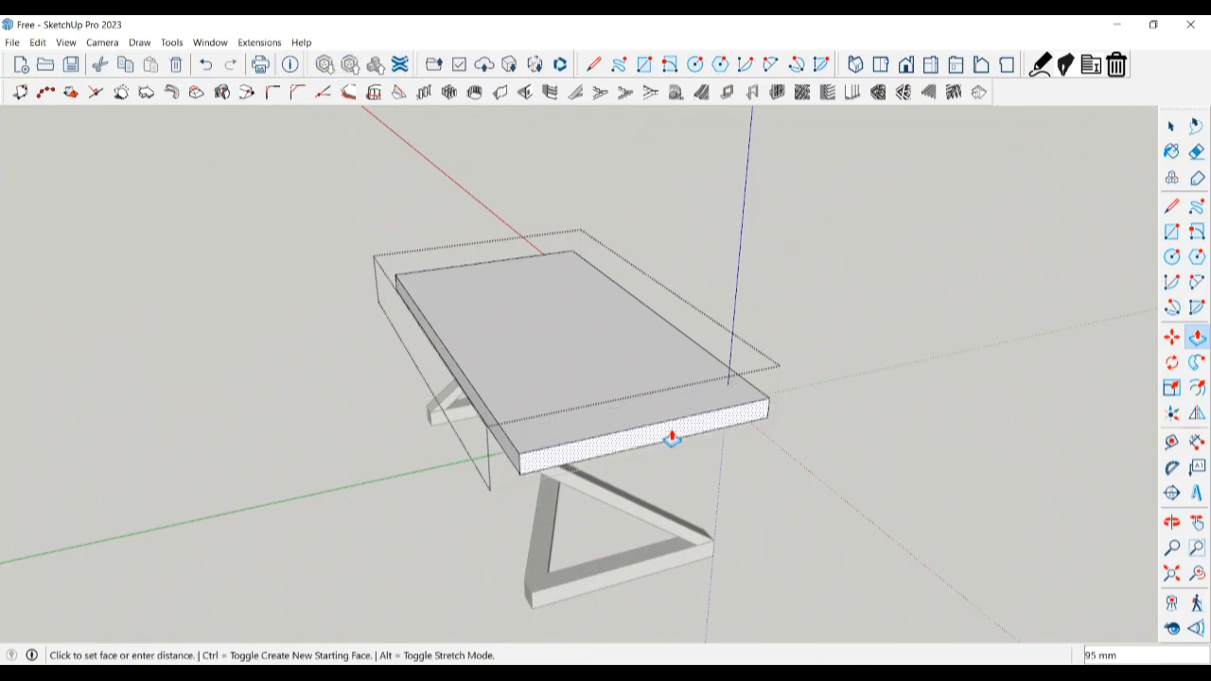
click(670, 438)
click(670, 438)
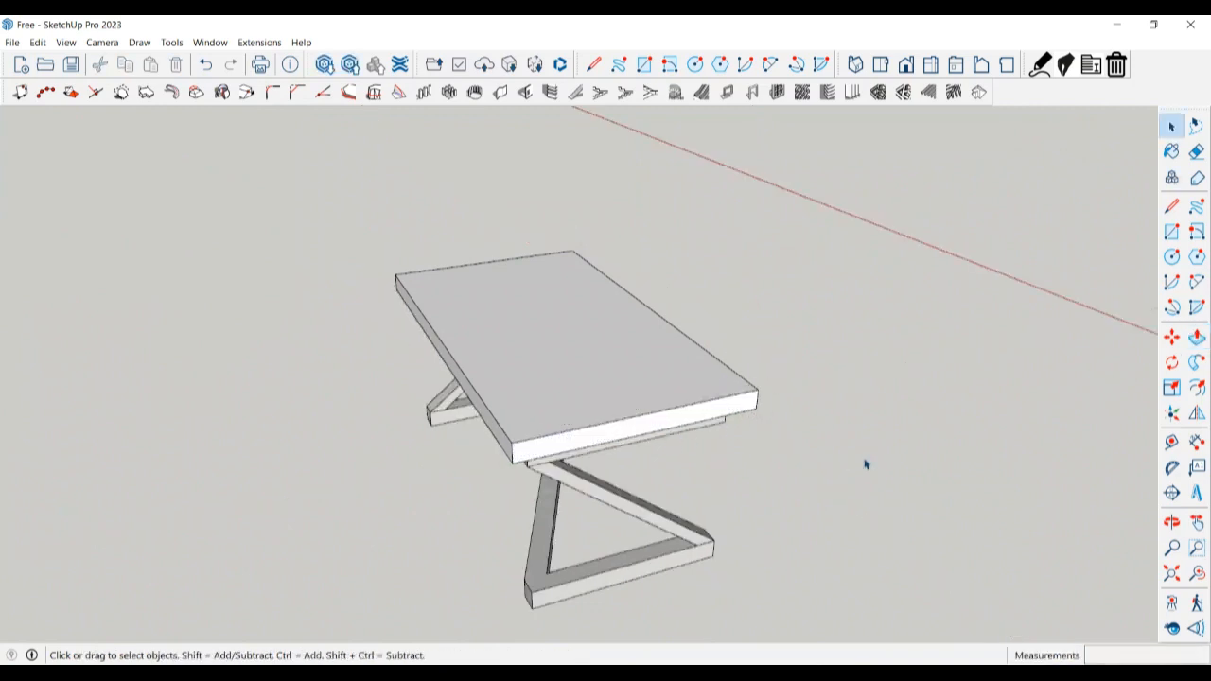
- Paint the tabletop with the Wood Lumber ButtJoined material from the Wood collection
middle_drag(865, 464, 800, 471)
key(b)
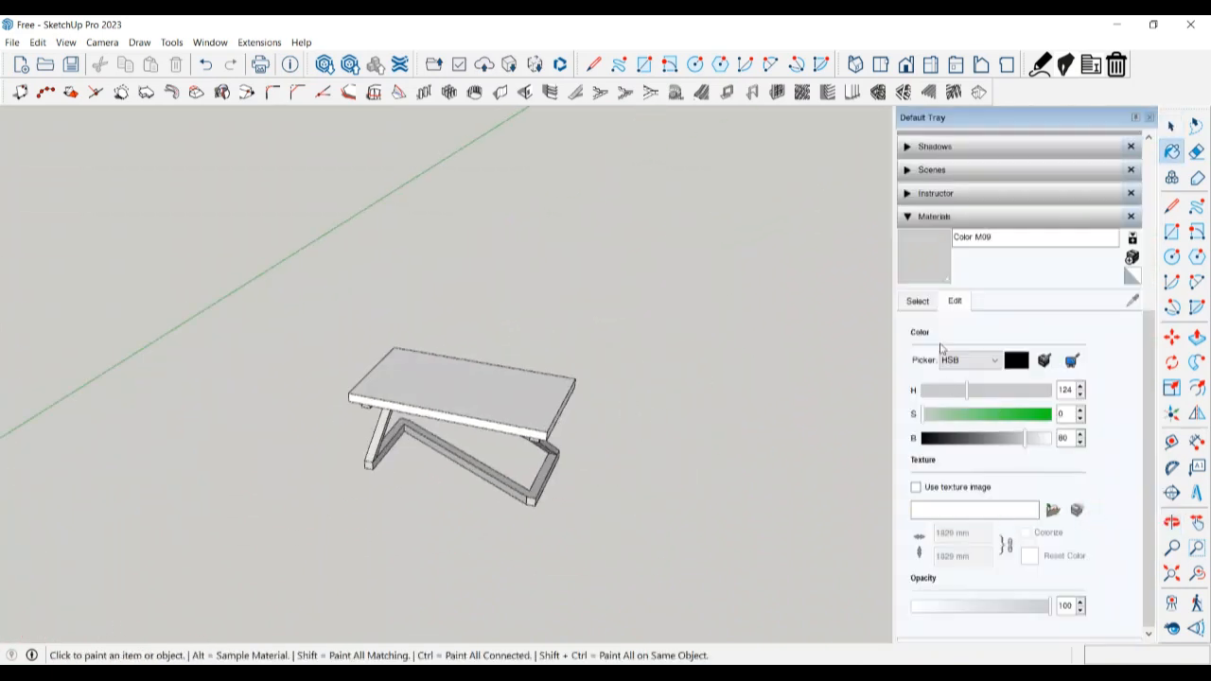
click(918, 300)
scroll(997, 326, up, 1)
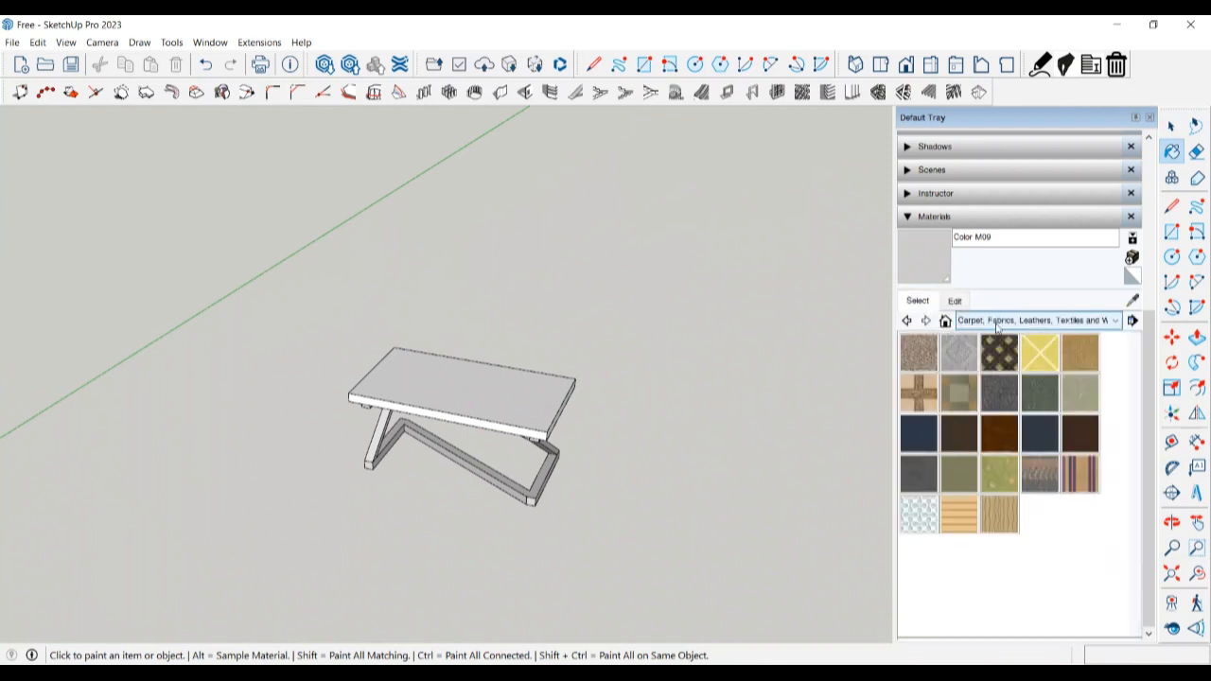
click(994, 326)
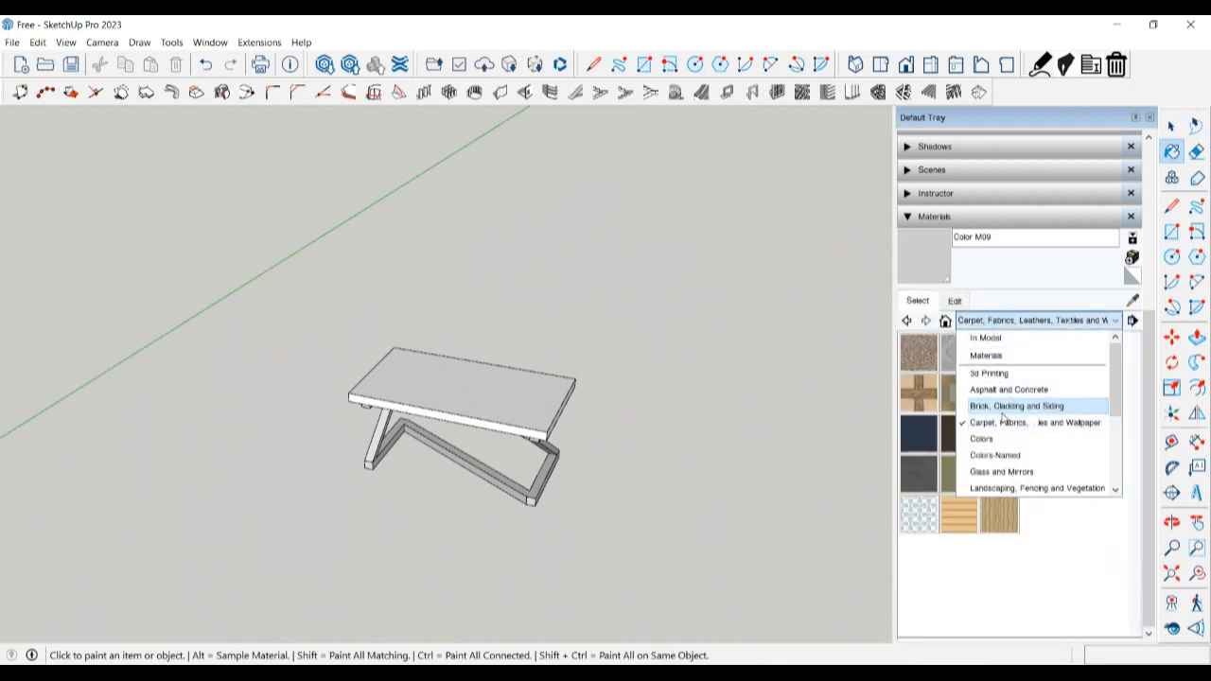
scroll(1003, 478, down, 3)
click(1001, 487)
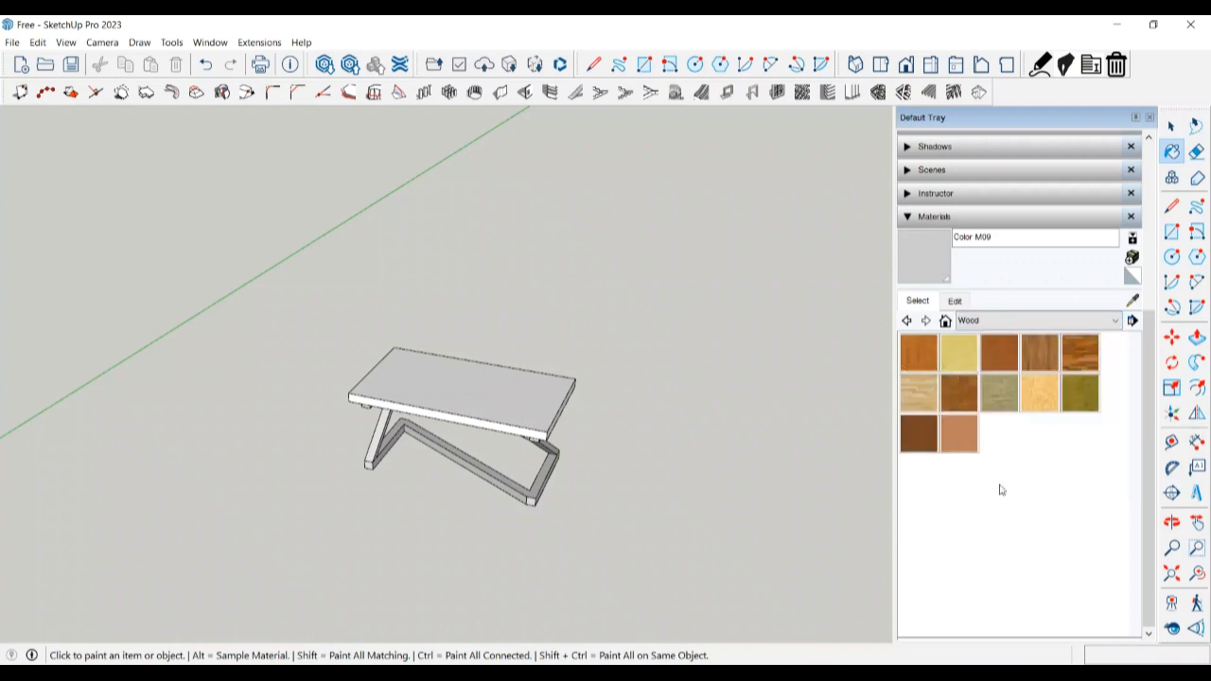
click(1001, 395)
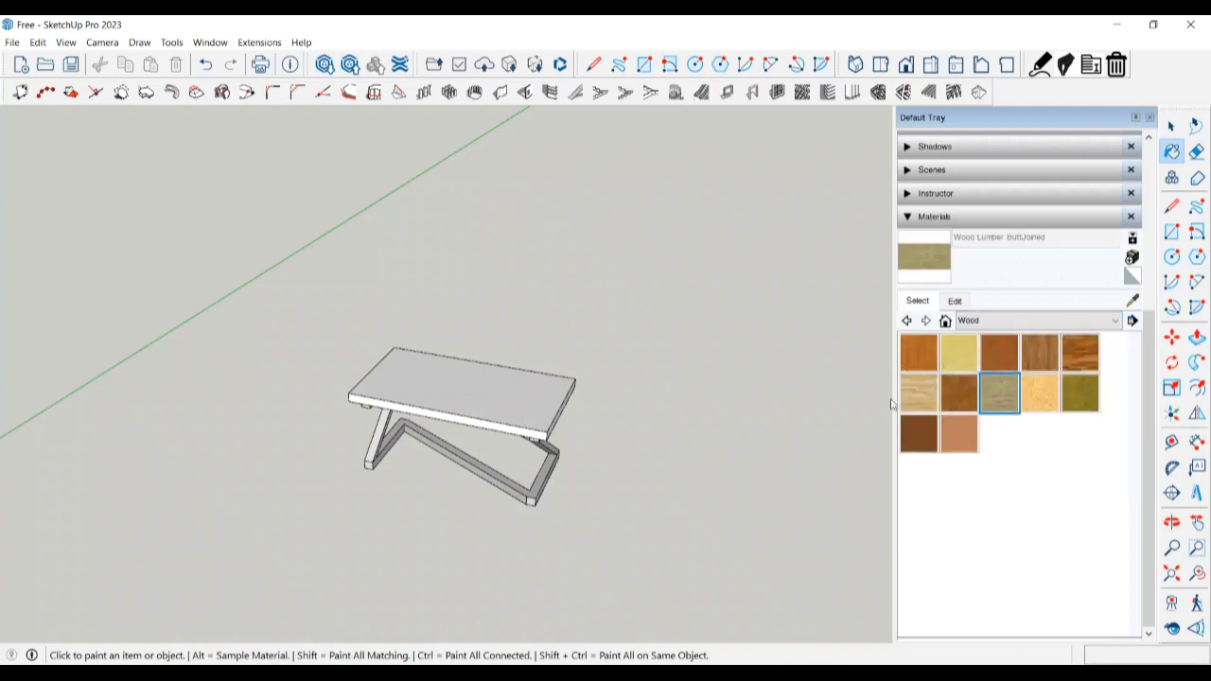
click(541, 400)
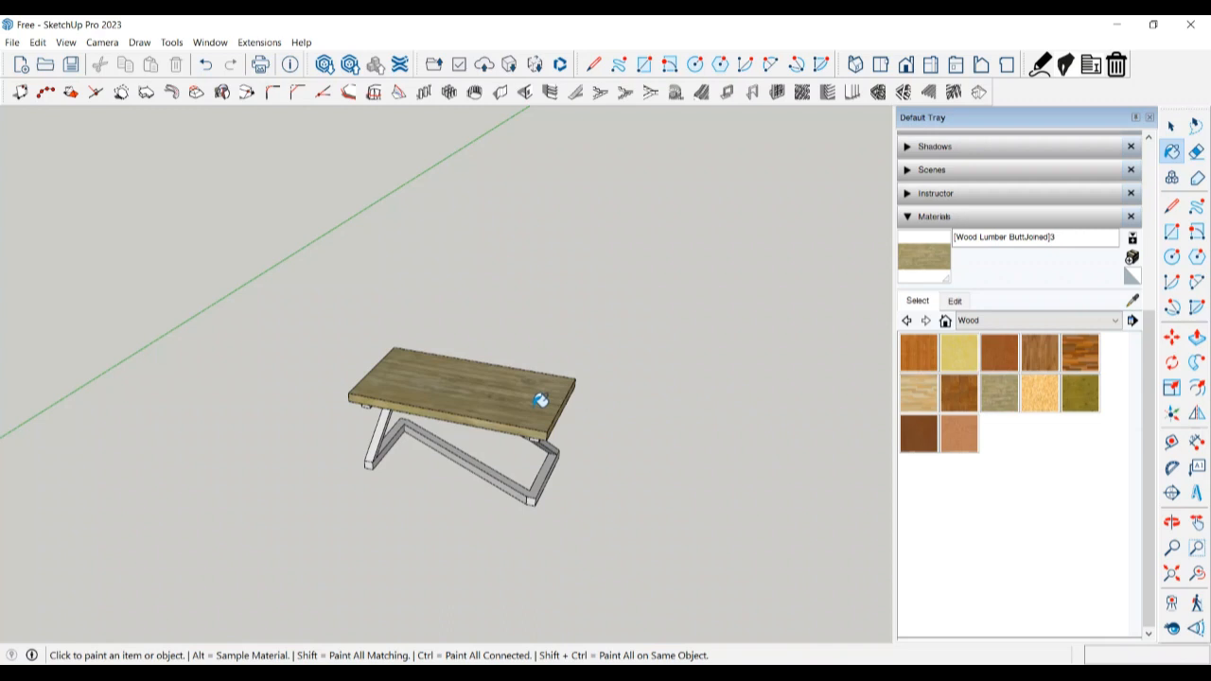
- Edit the tabletop's wood material to a deeper tone with saturation 71 and brightness 53, and close the materials tray
click(954, 301)
drag(1007, 447, 976, 422)
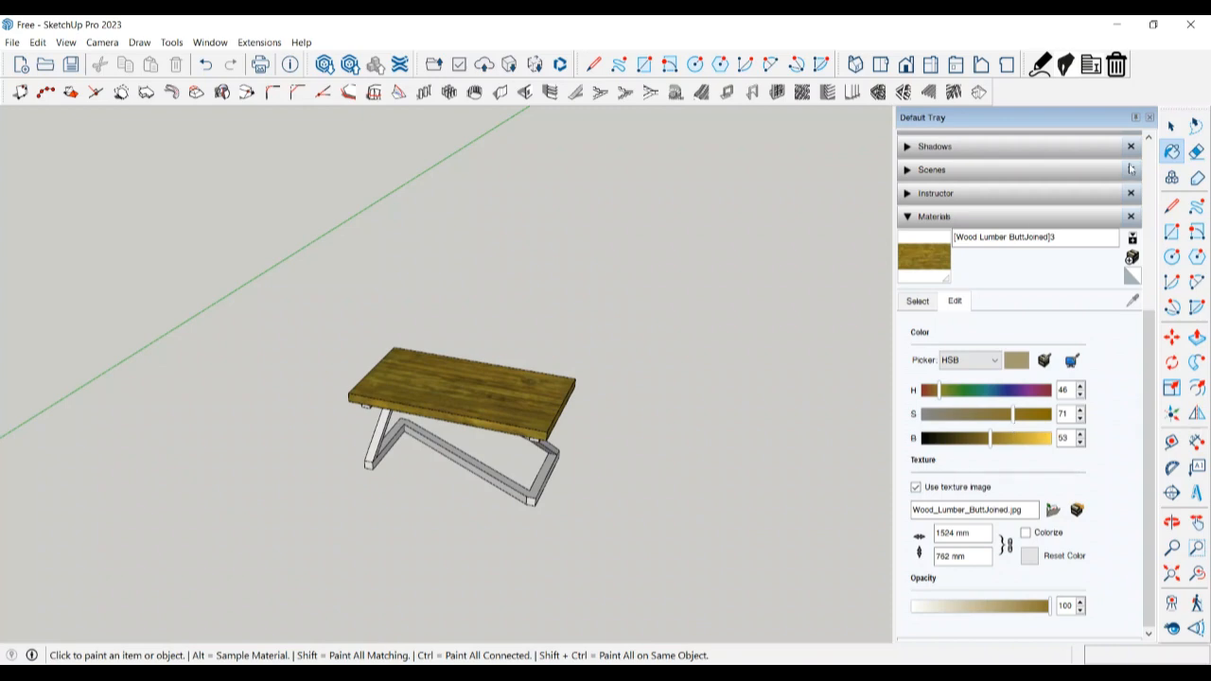
click(1149, 117)
key(space)
- Examine the finished table from several angles, including the tabletop and the frame beneath it
middle_drag(900, 408, 1018, 377)
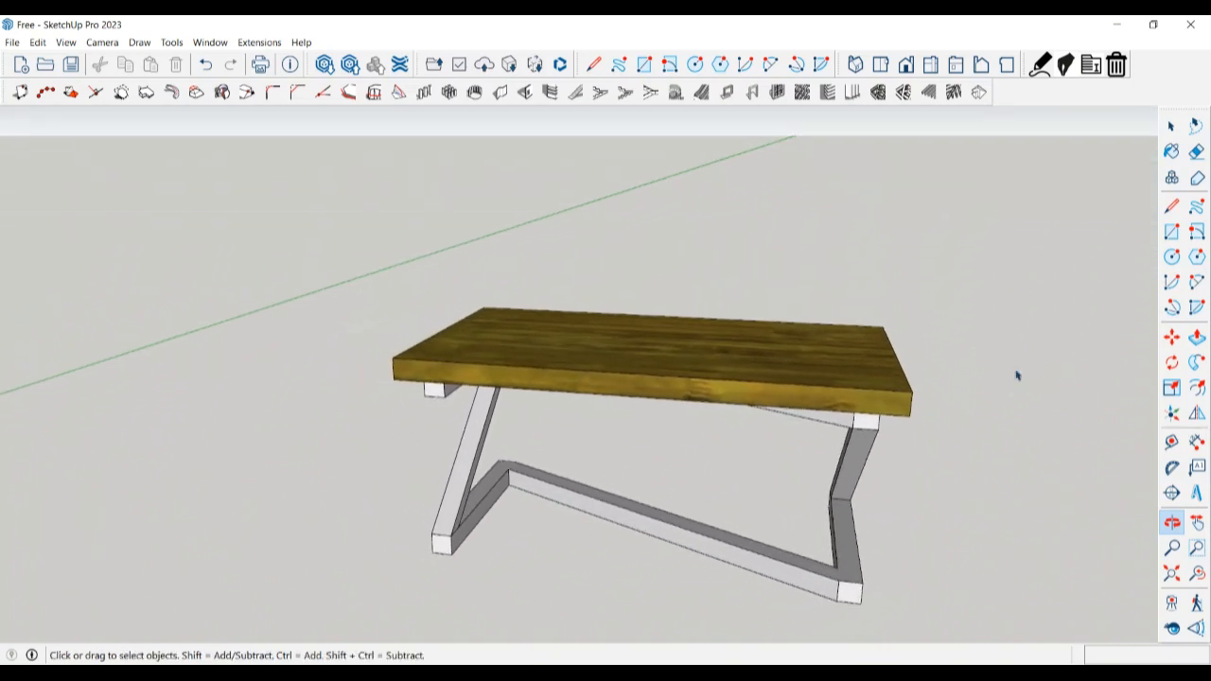
scroll(917, 343, down, 4)
middle_drag(917, 344, 786, 428)
scroll(780, 446, up, 1)
scroll(779, 445, up, 1)
middle_drag(814, 395, 866, 421)
scroll(944, 311, up, 8)
scroll(903, 430, down, 5)
scroll(904, 430, down, 5)
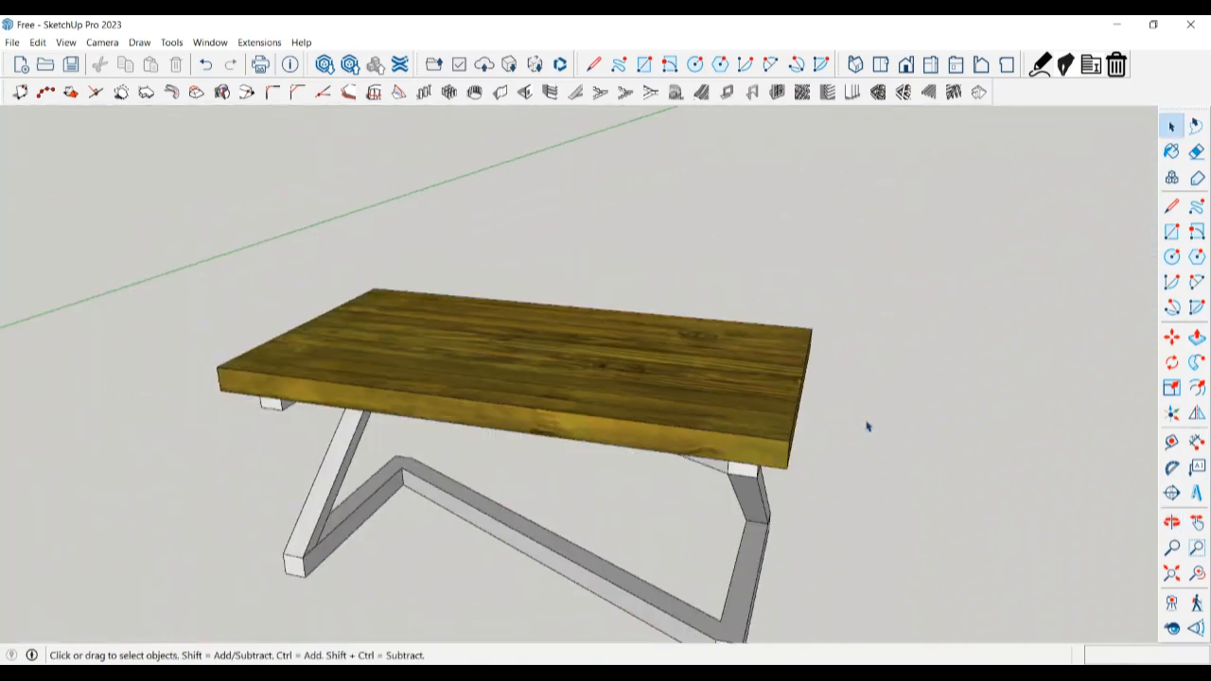
middle_drag(511, 452, 590, 346)
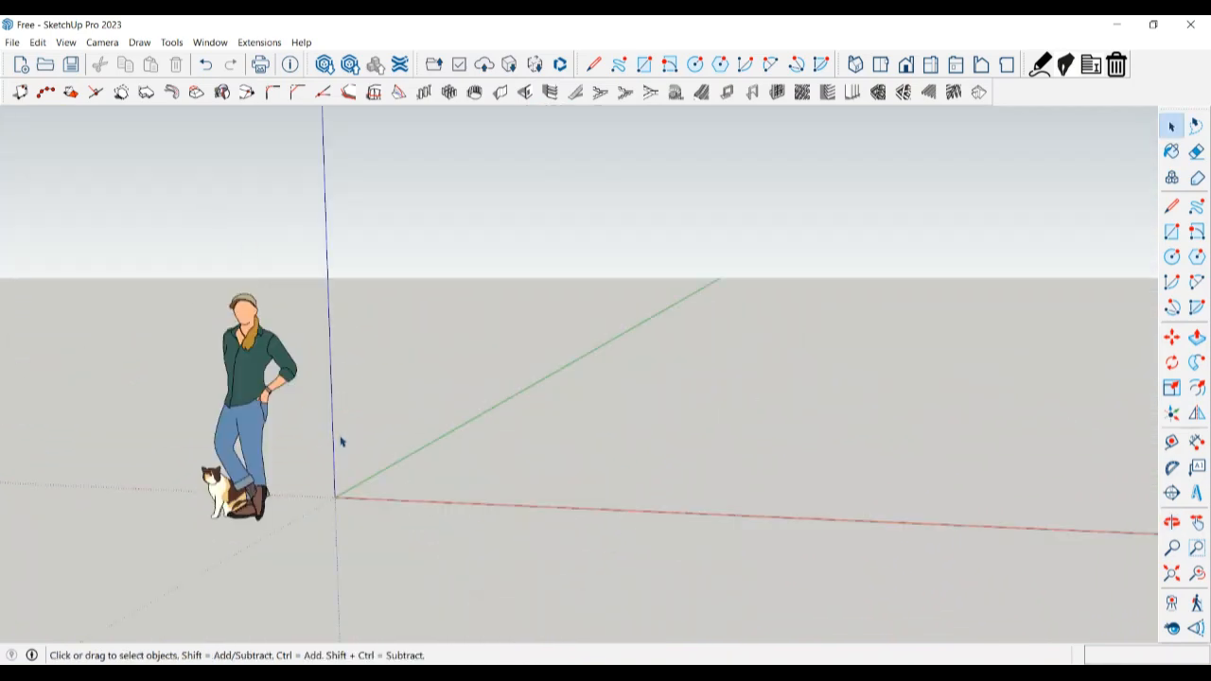
key(t)
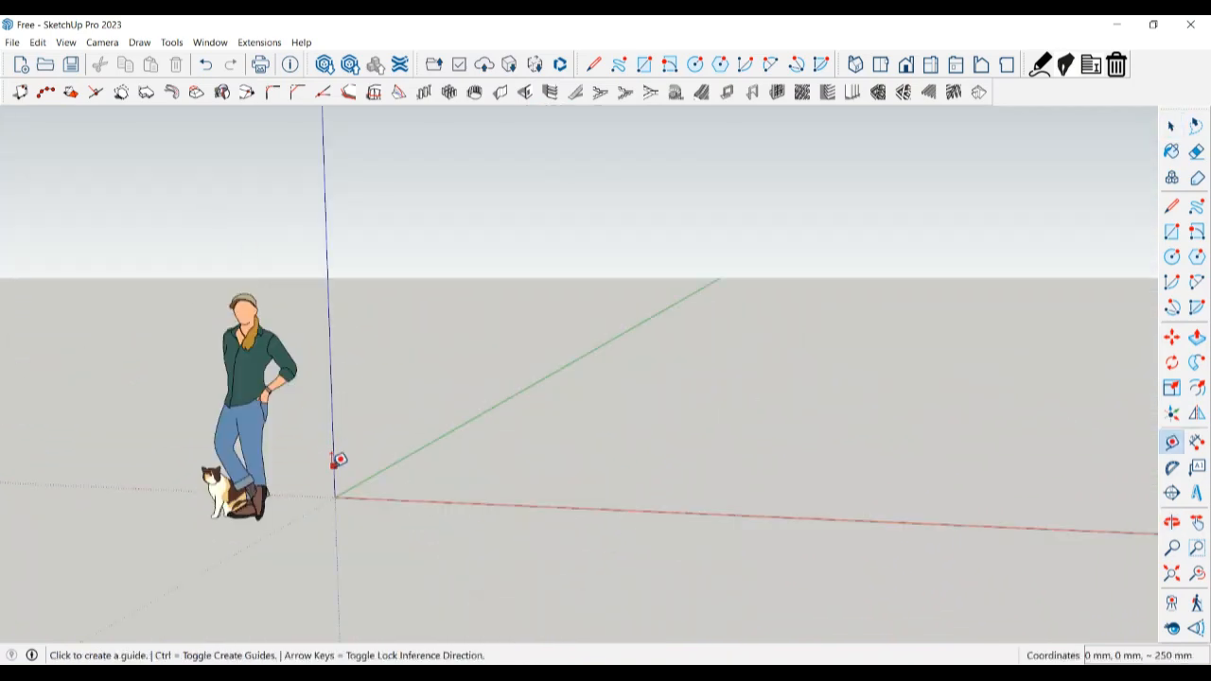
click(333, 466)
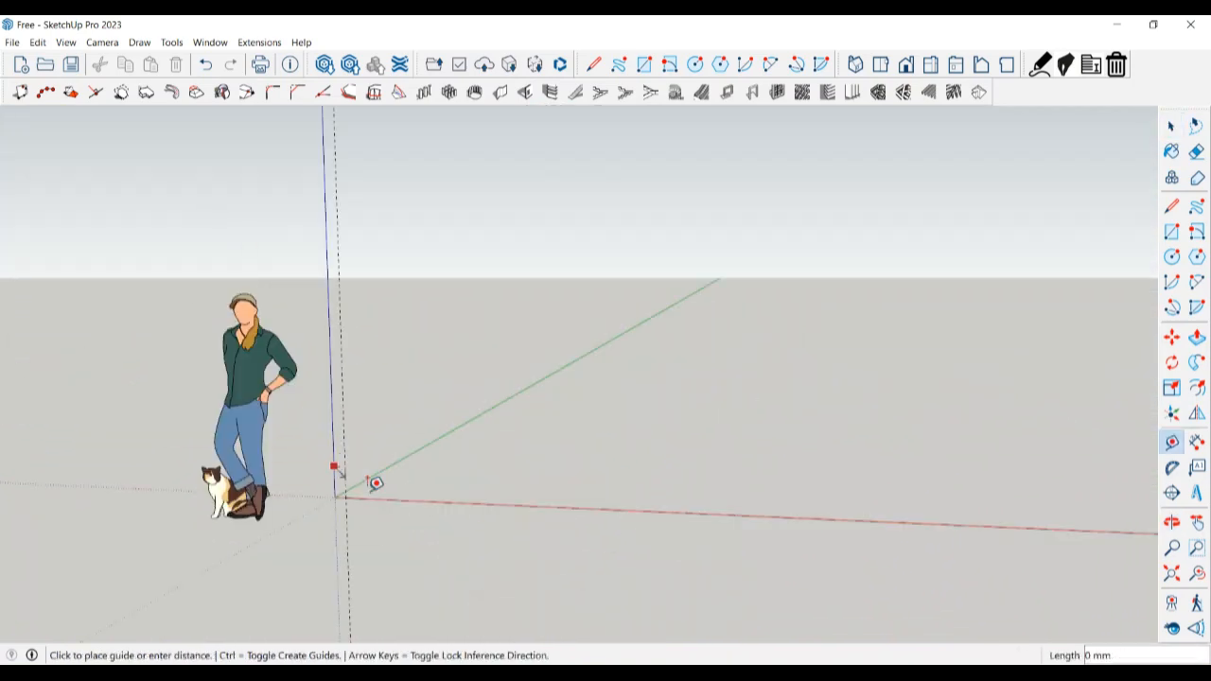
click(569, 504)
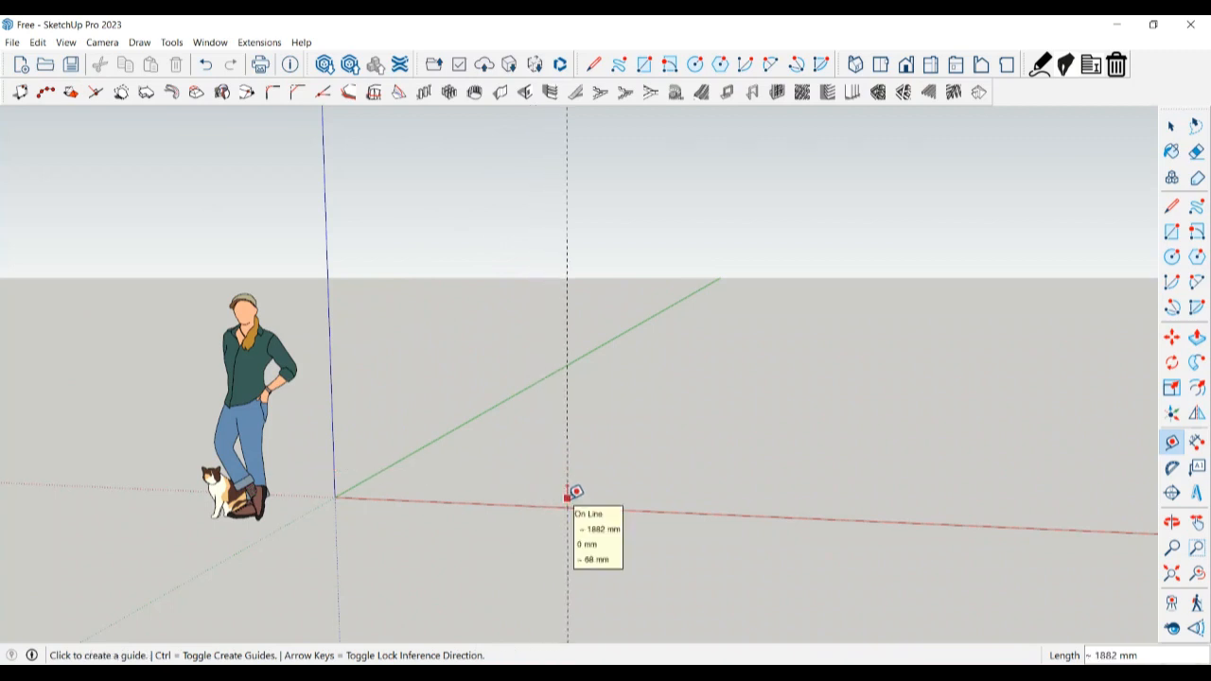
scroll(571, 498, up, 2)
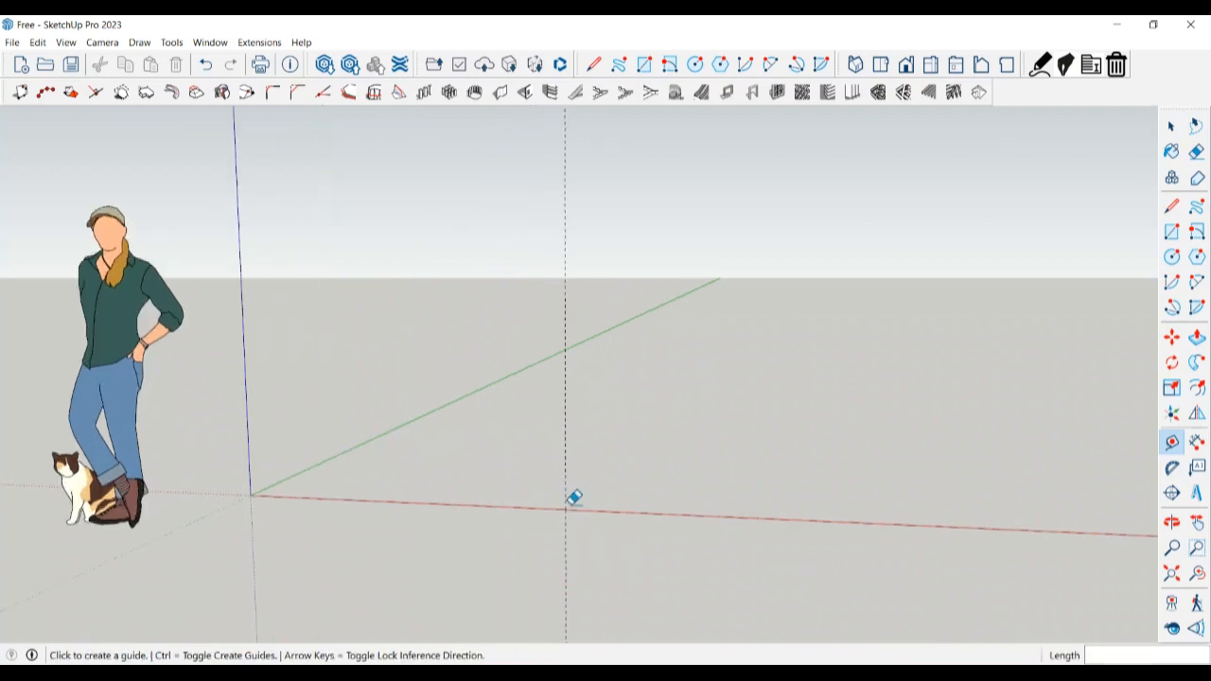
key(e)
key(space)
- Place two crossing ground guides, one parallel to the green axis at 1905 mm and one parallel to the red axis
key(t)
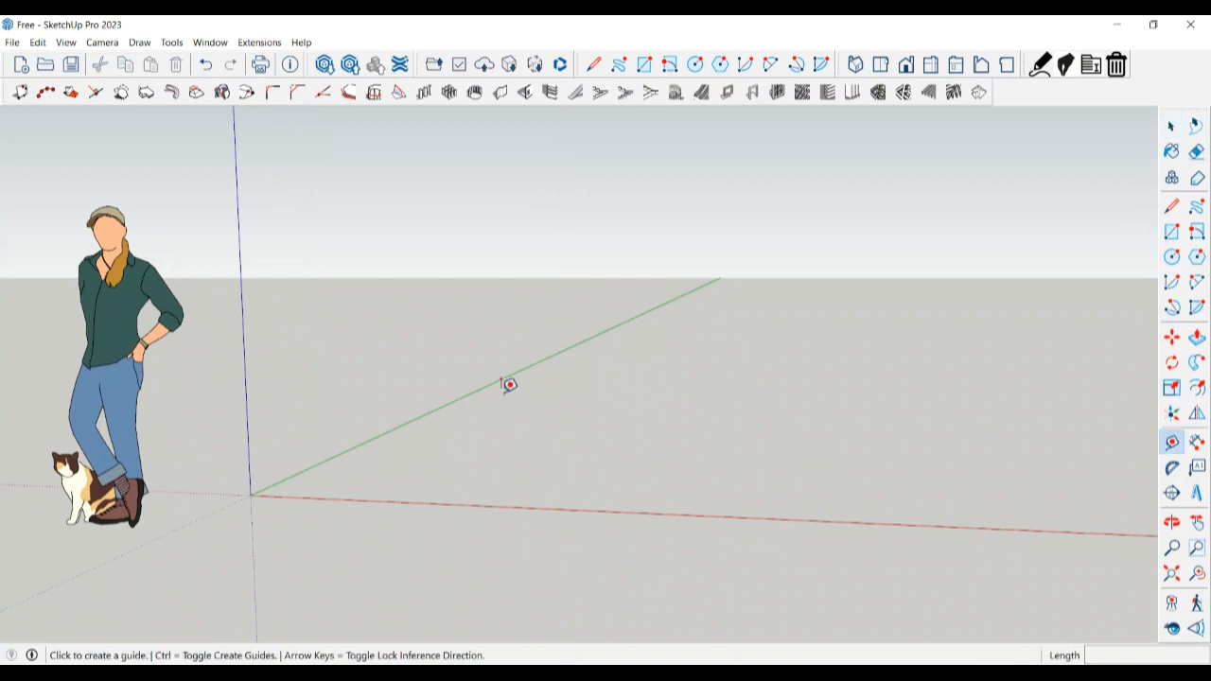
click(499, 378)
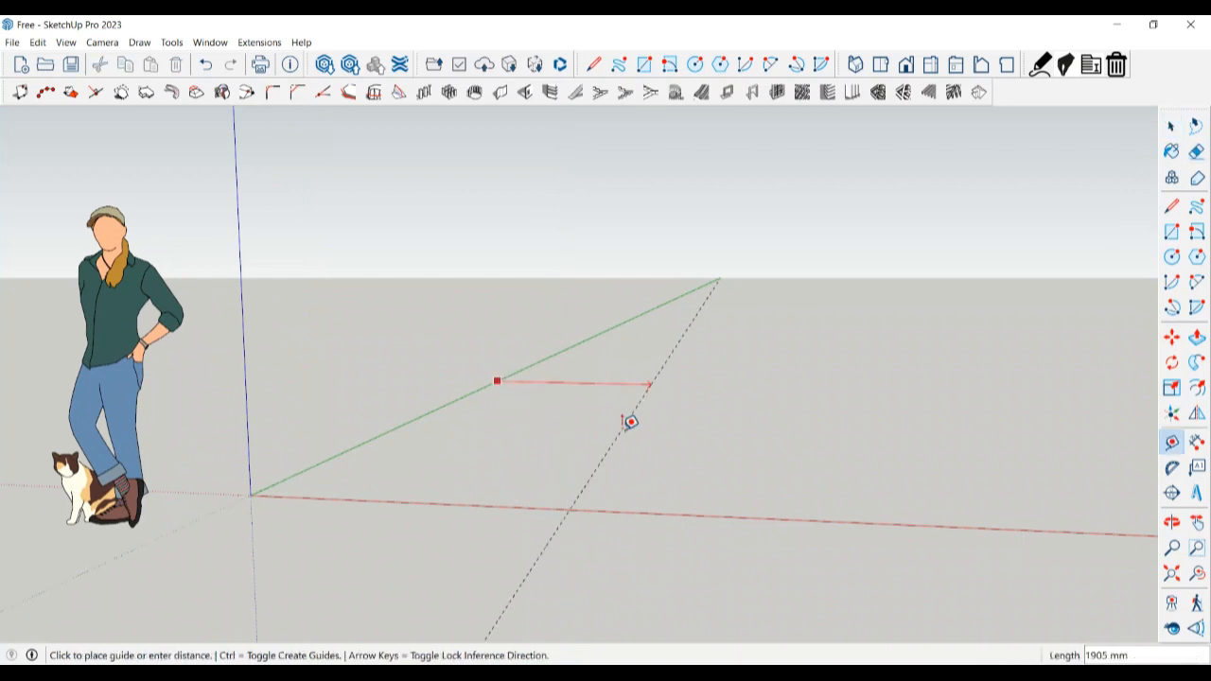
click(648, 509)
click(674, 439)
- Offset a parallel guide 50 mm from each of the two crossing guides
middle_drag(675, 439, 506, 527)
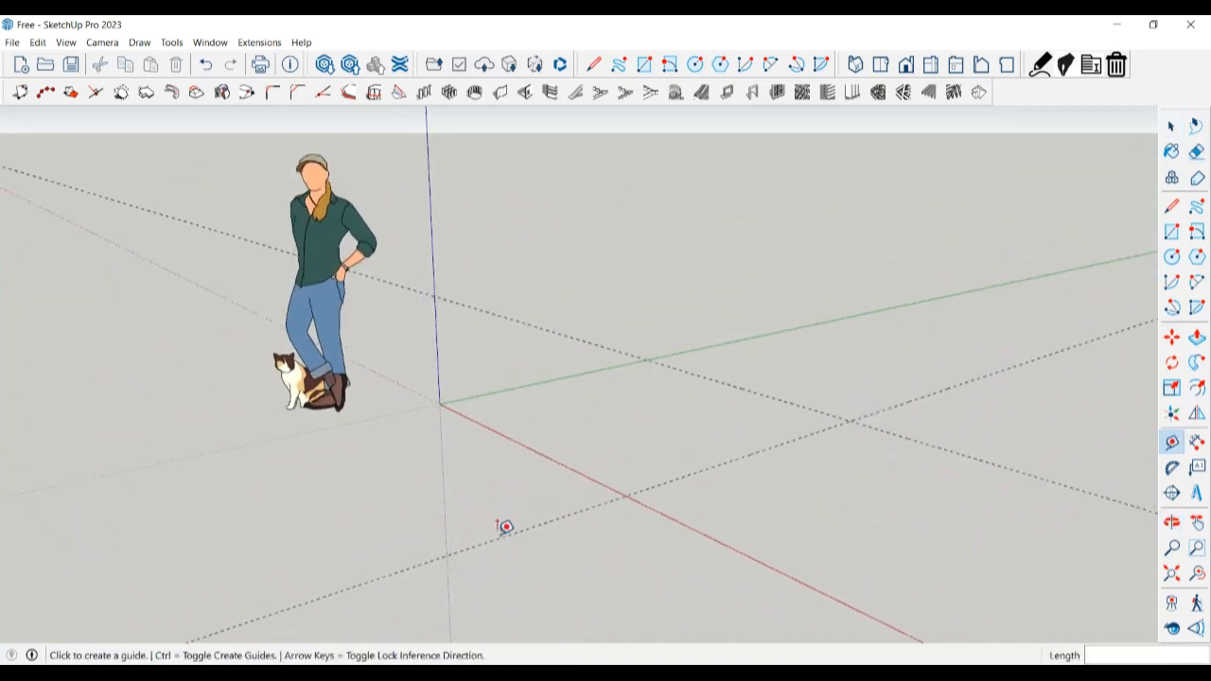
scroll(506, 527, down, 2)
middle_drag(676, 522, 798, 444)
scroll(804, 440, up, 3)
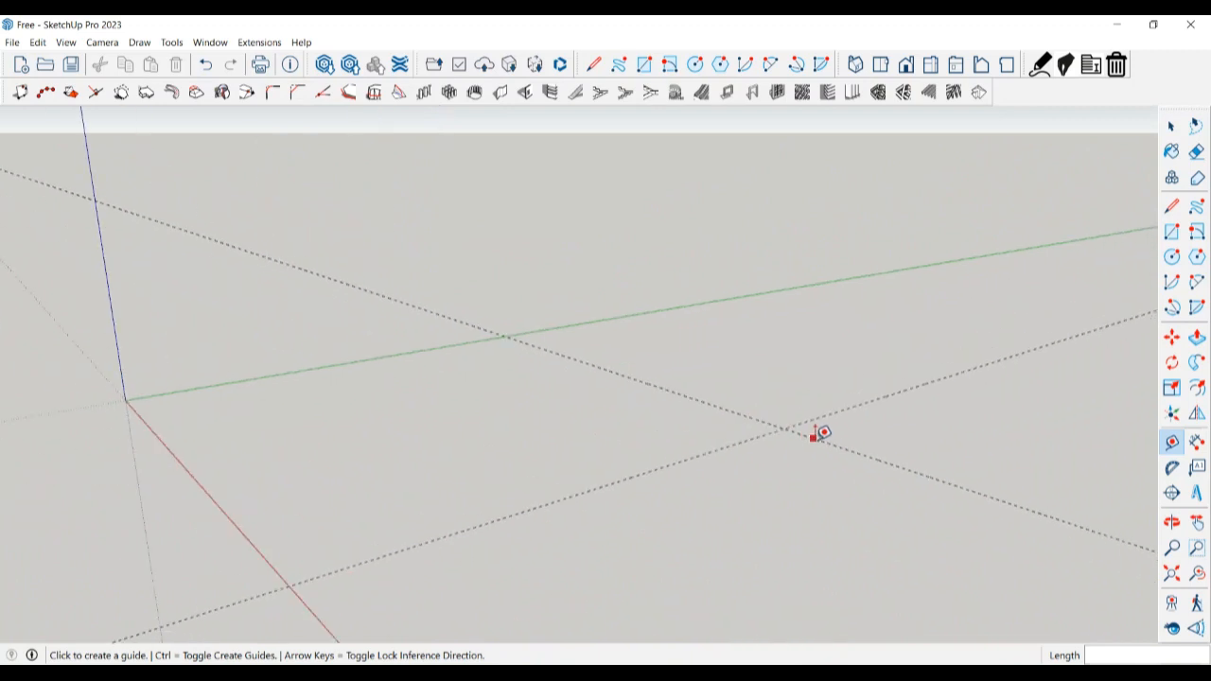
click(823, 433)
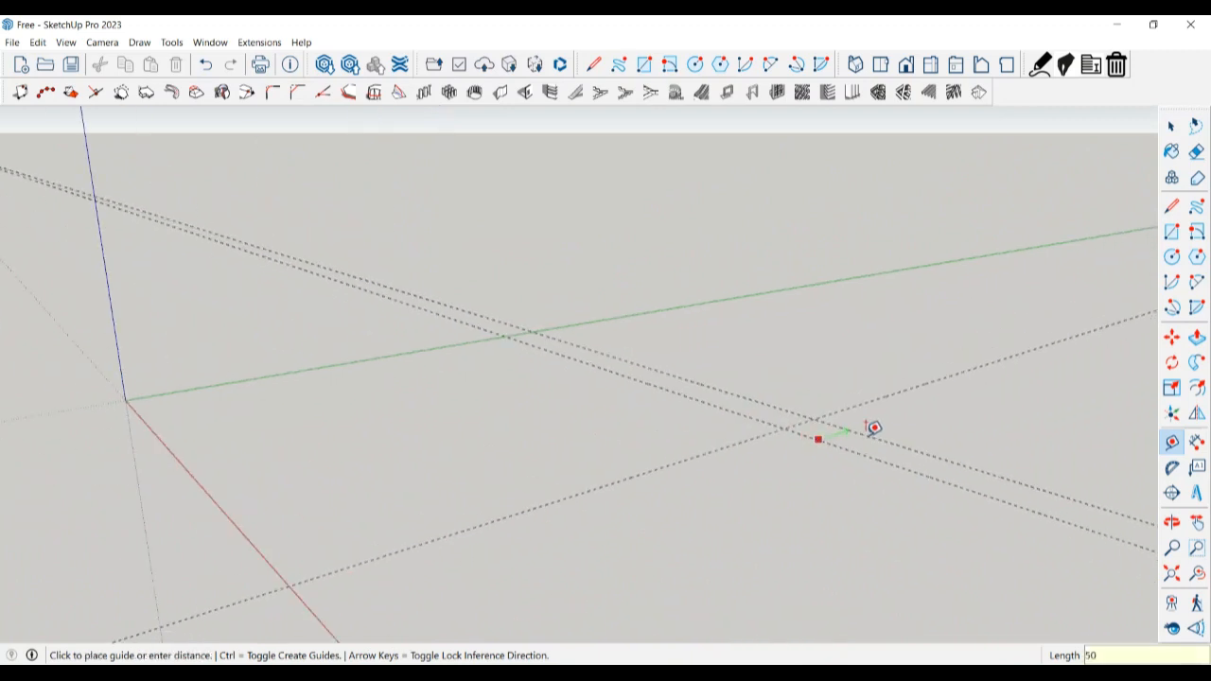
click(818, 426)
scroll(804, 415, up, 3)
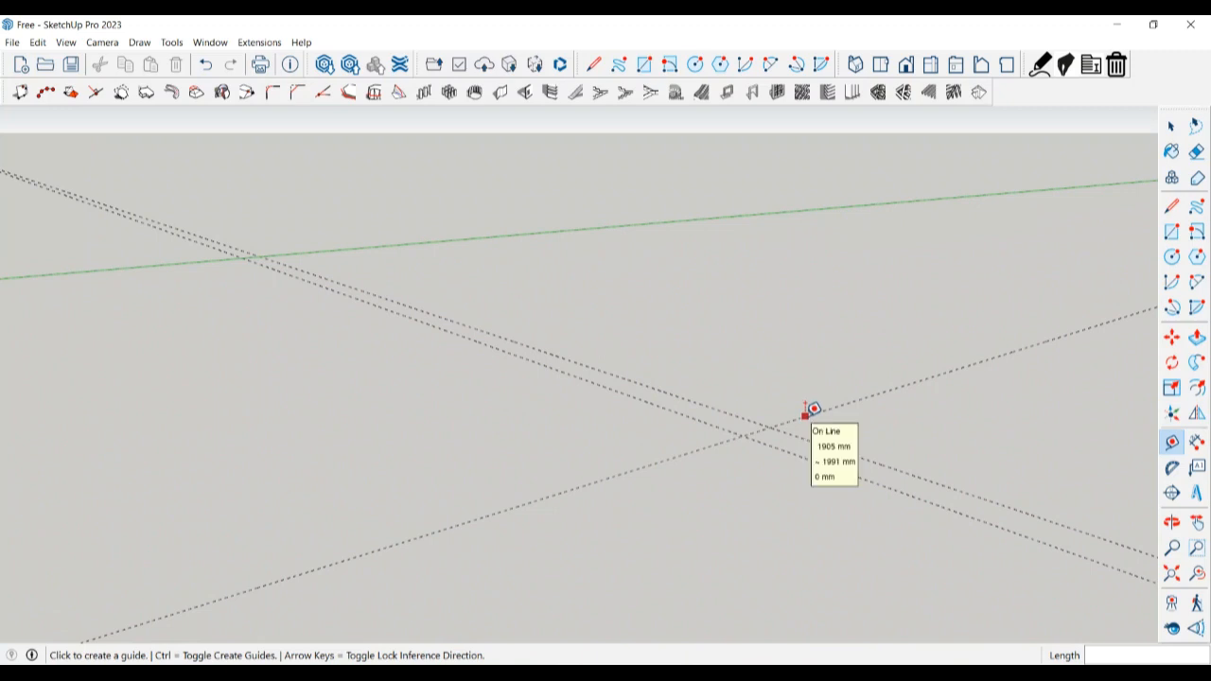
click(807, 414)
text(50)
key(Return)
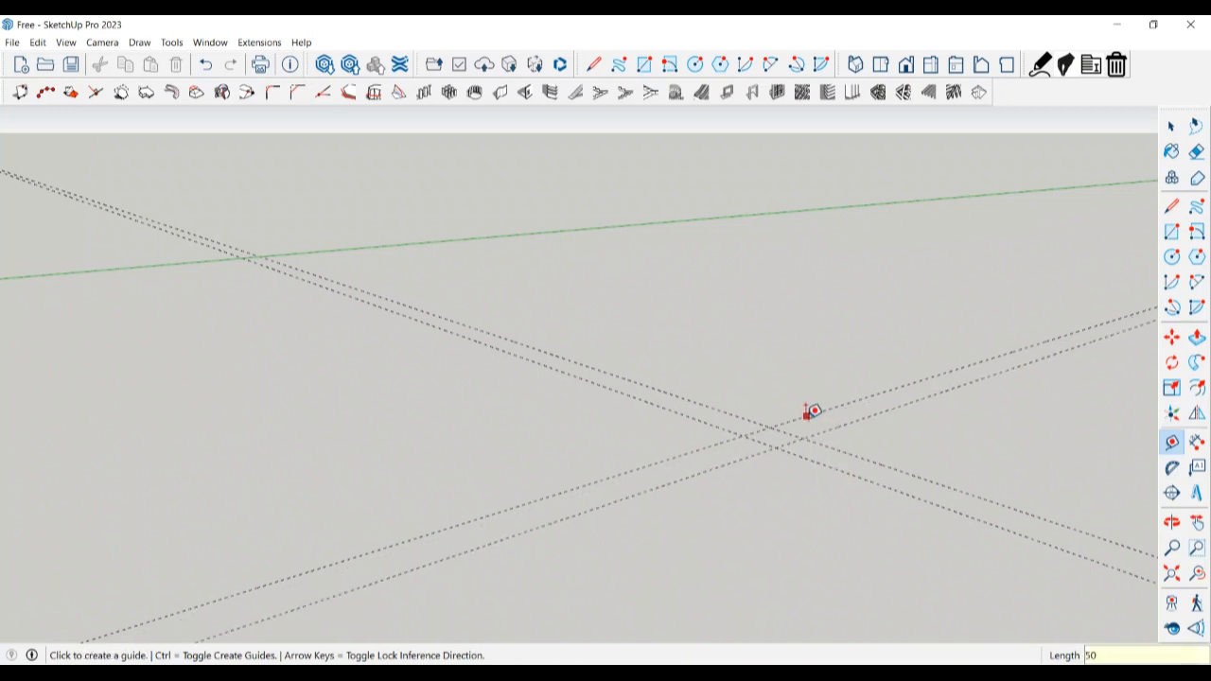
- Draw a 50 mm square where the two pairs of guides cross and select its face
scroll(799, 430, up, 3)
key(space)
key(r)
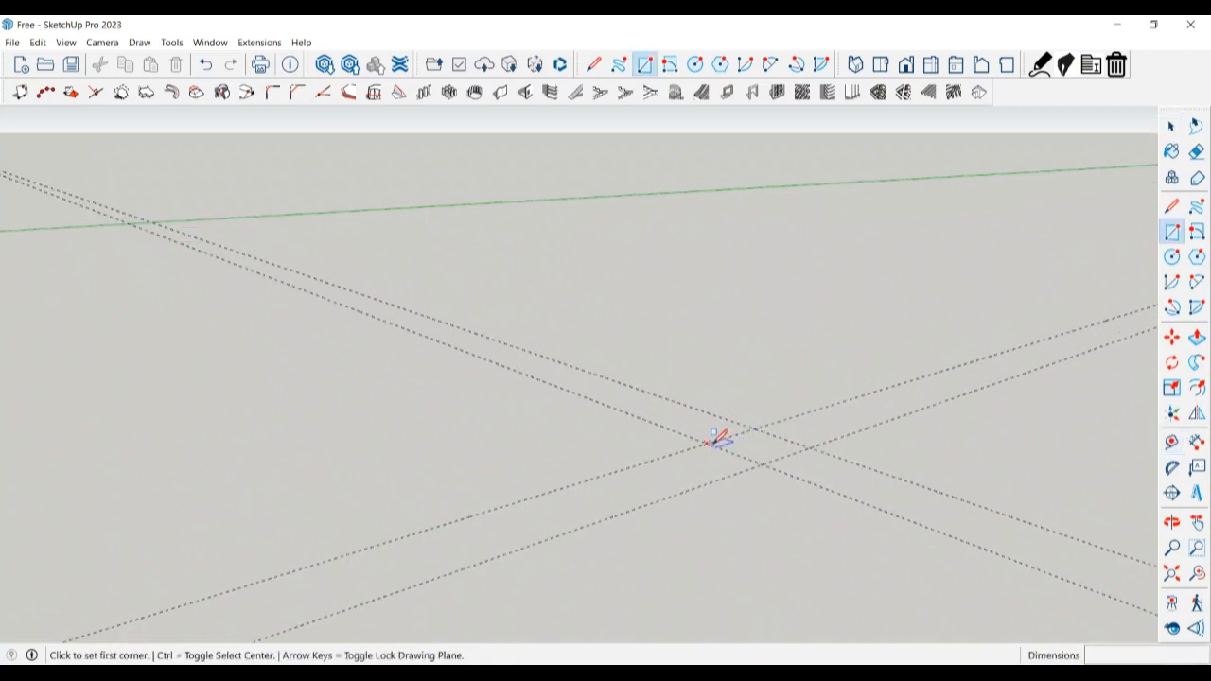
click(706, 442)
click(811, 445)
key(space)
click(776, 455)
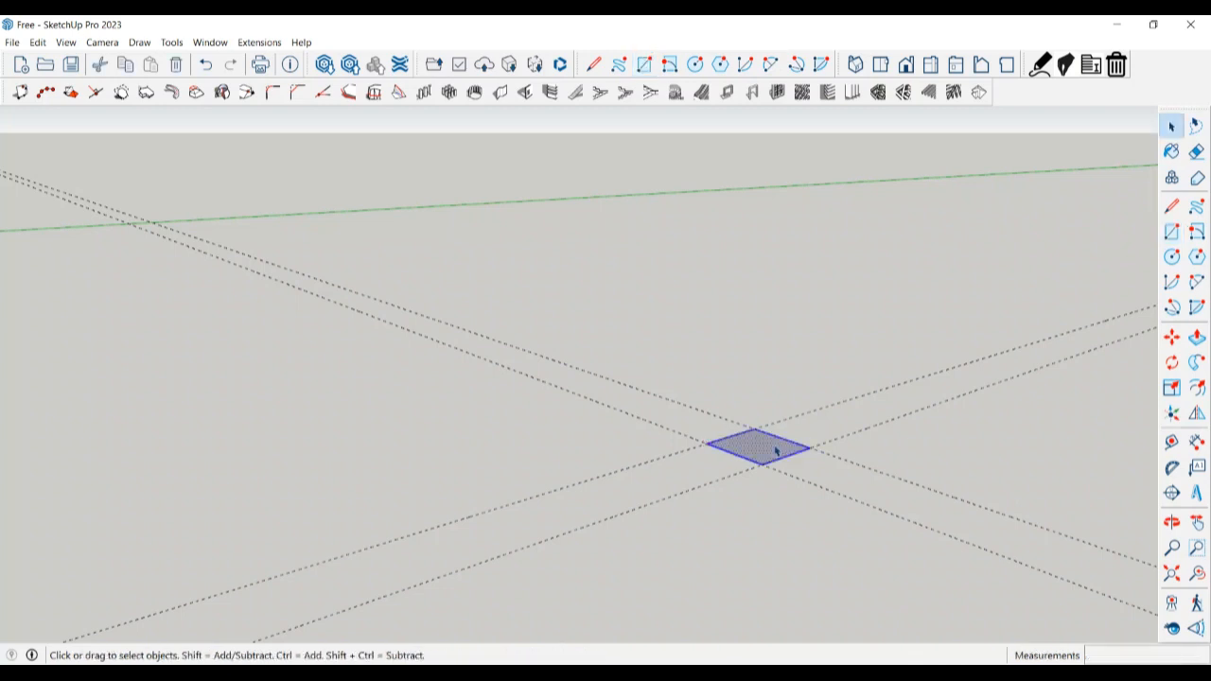
- Make the 50 mm square a group and pull its face up 350 mm inside the group to form a leg
right_click(778, 449)
click(828, 565)
double_click(763, 450)
key(p)
click(765, 446)
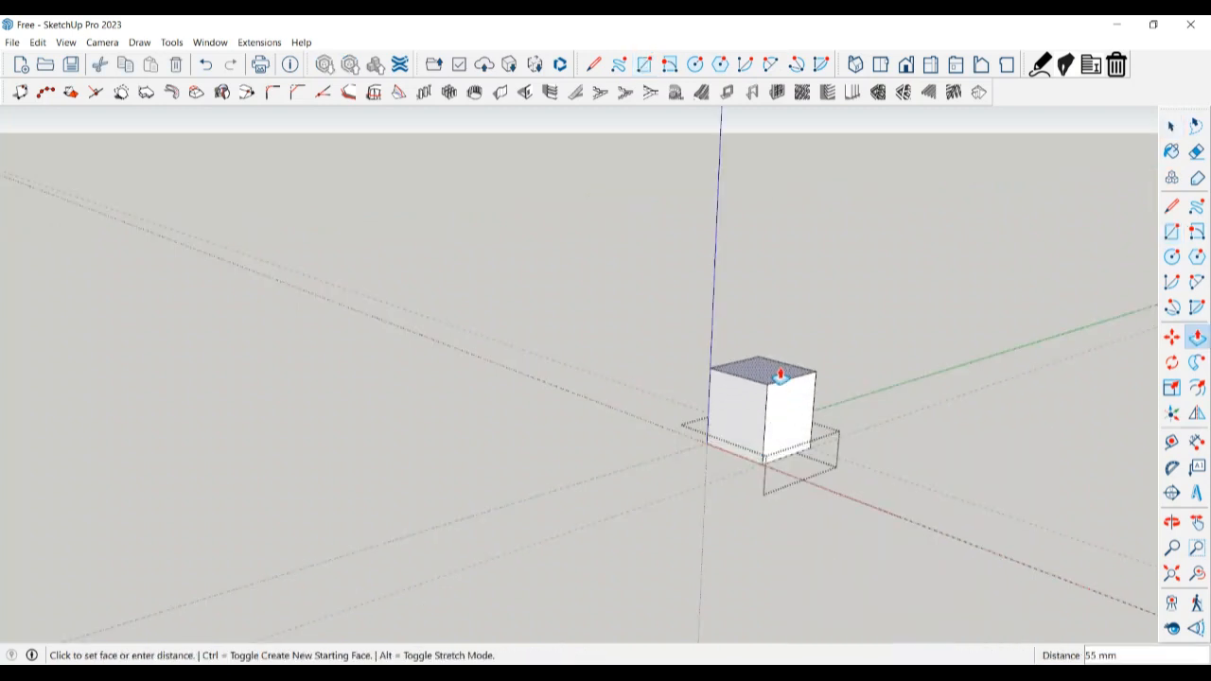
click(780, 376)
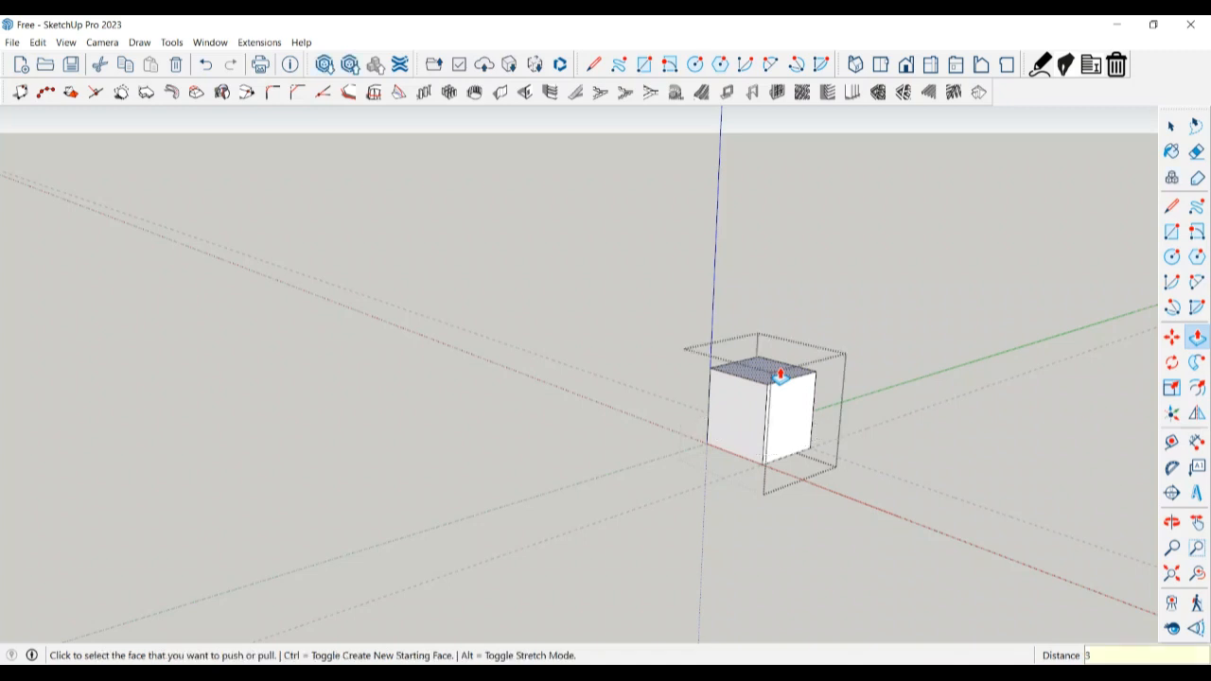
text(350)
key(Return)
scroll(741, 446, down, 5)
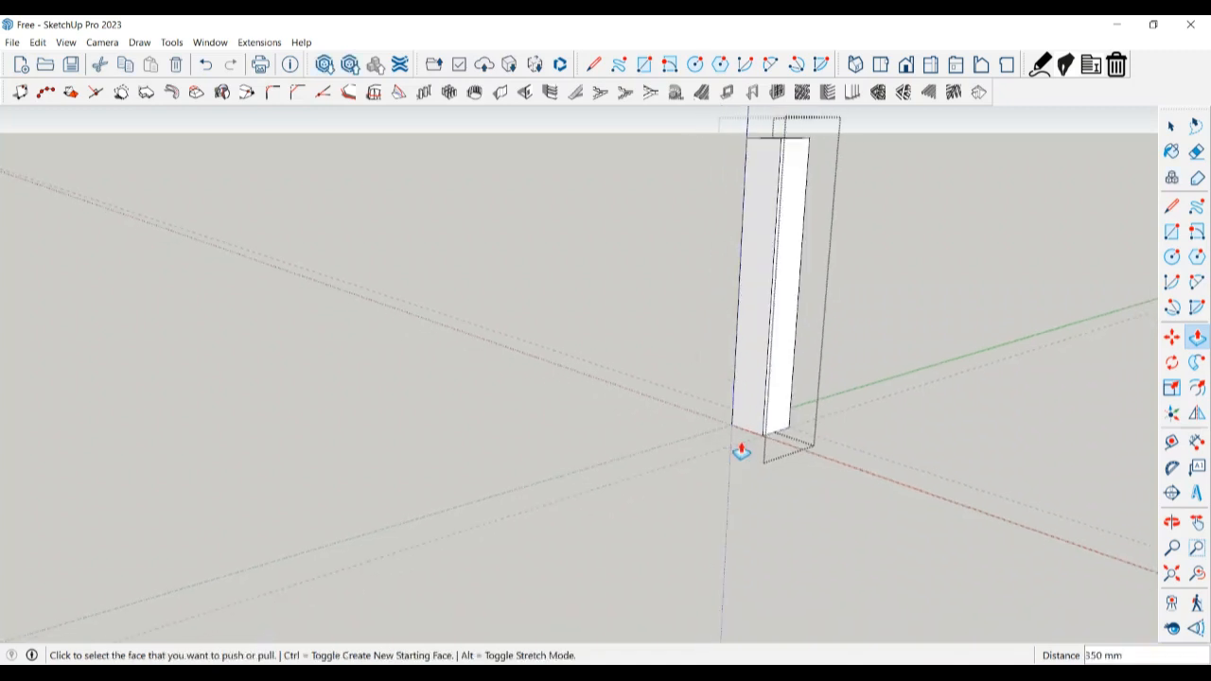
- Close the leg's group and erase the ground guides around it
middle_drag(706, 452, 793, 481)
key(space)
middle_drag(860, 451, 875, 422)
key(e)
drag(820, 419, 842, 490)
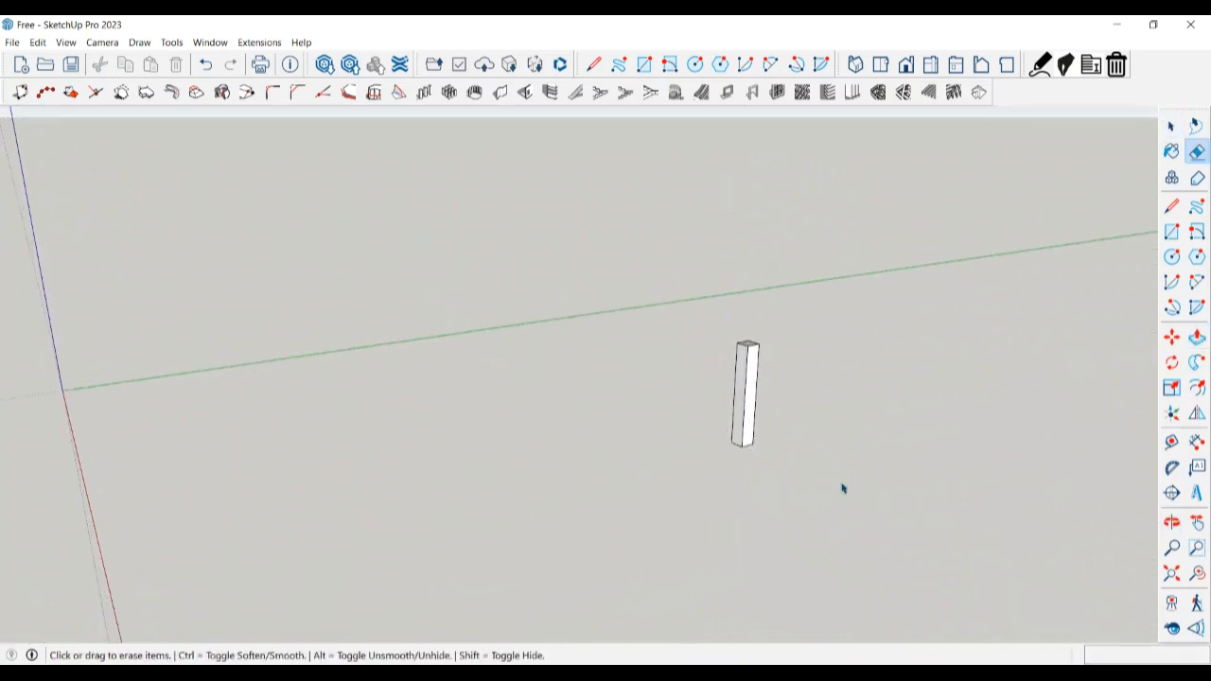
key(space)
- Reopen the leg's group and place a guide 50 mm below the top edge of its side face
middle_drag(855, 500, 678, 372)
double_click(744, 351)
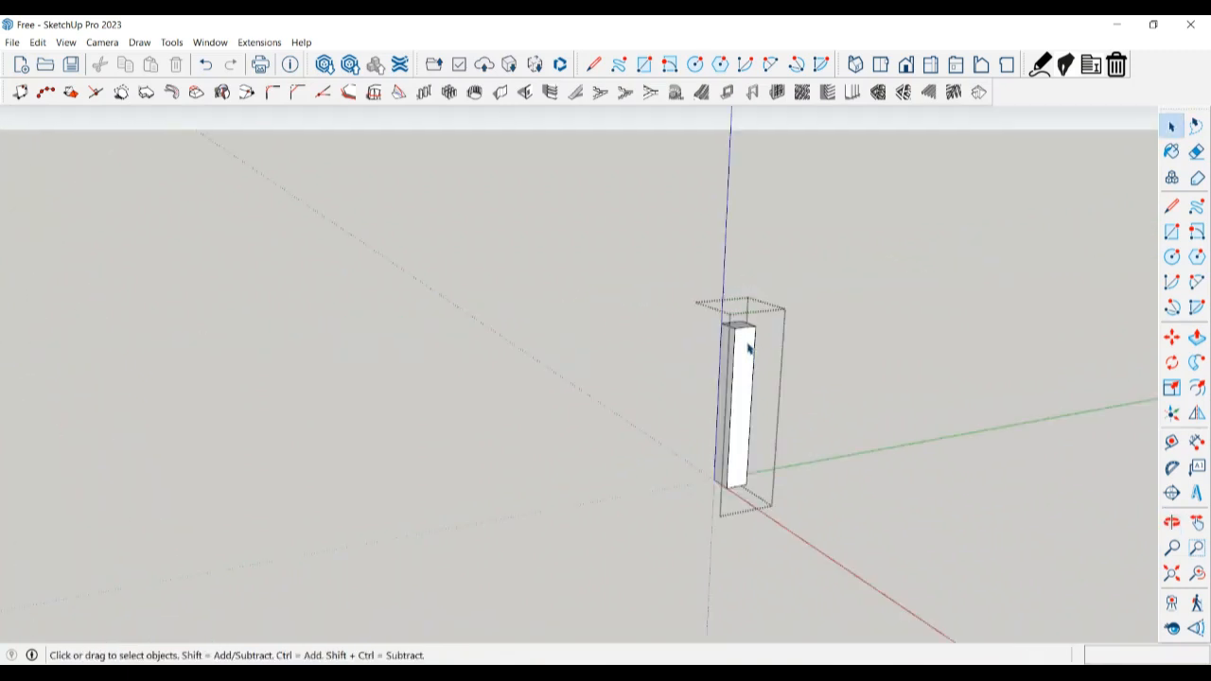
scroll(748, 345, up, 3)
key(t)
click(746, 321)
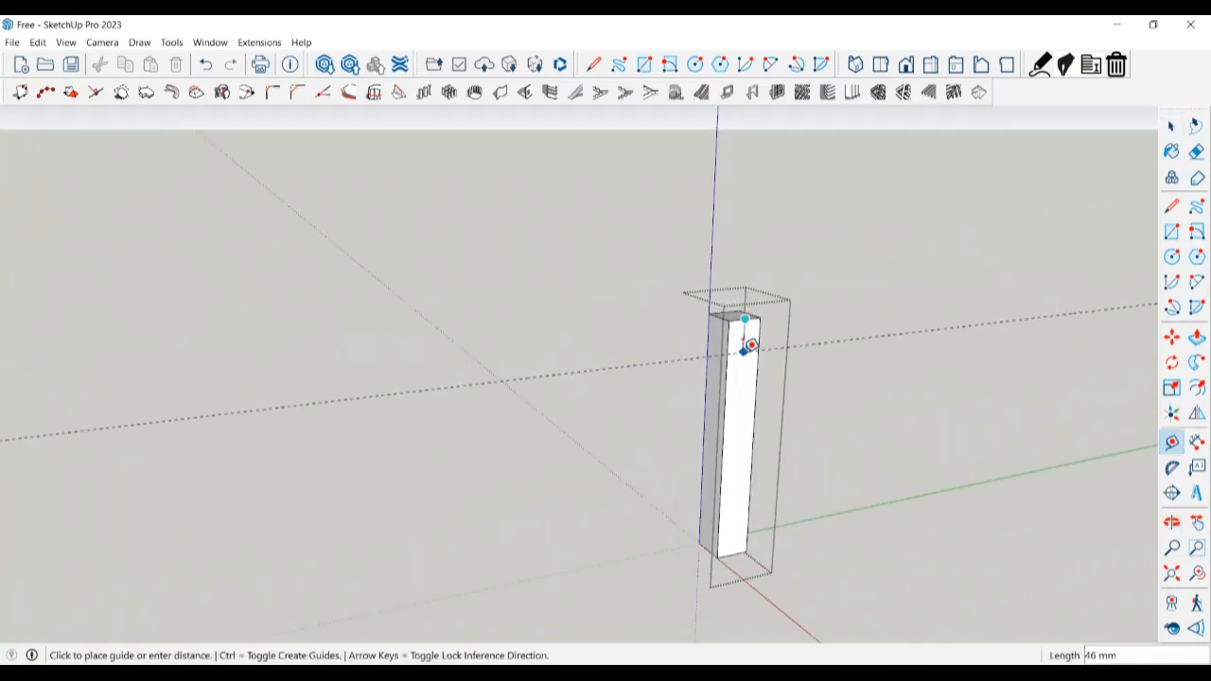
text(50)
key(Return)
- Draw a line along the guide across the leg's side face to split off a square at the top
key(l)
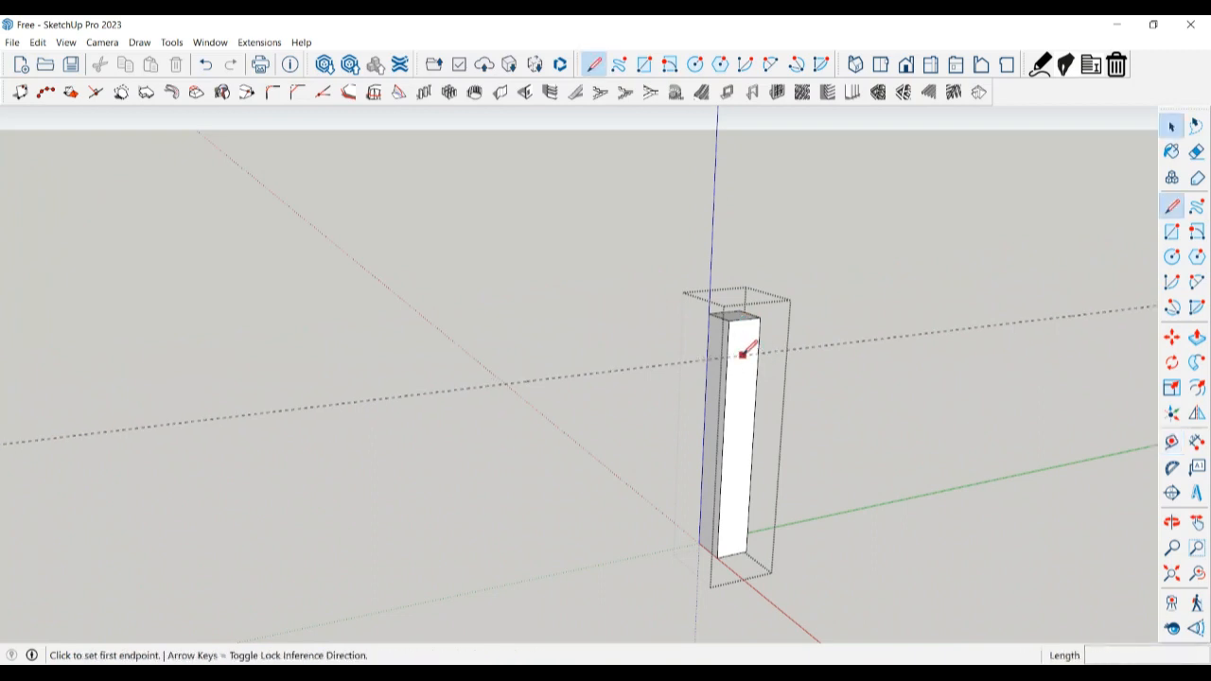
click(758, 352)
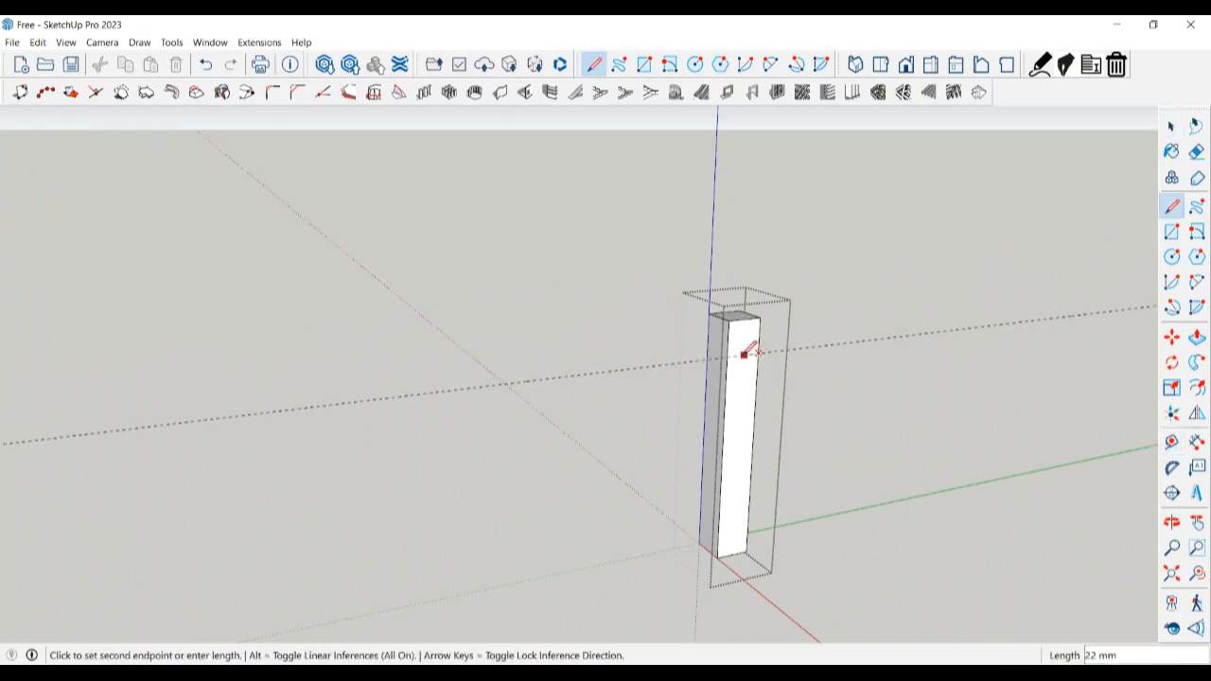
click(727, 356)
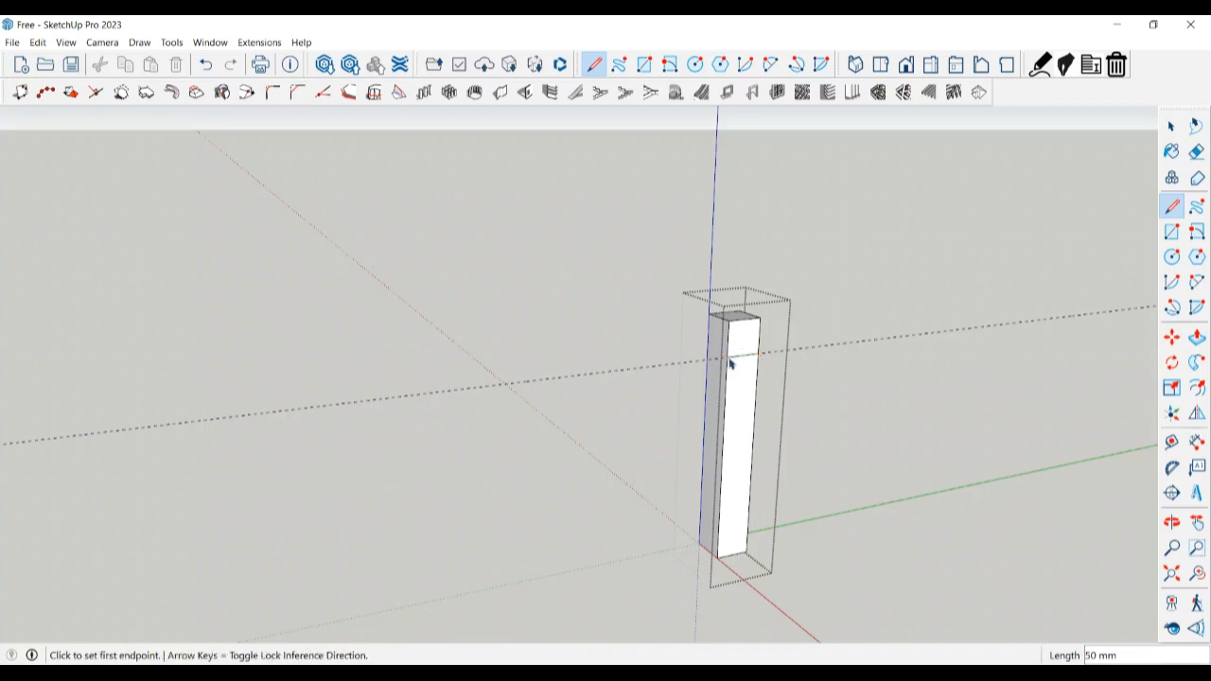
key(space)
- Pull the top square of the leg's side face out 500 mm to form a horizontal bar
click(745, 344)
key(p)
click(745, 347)
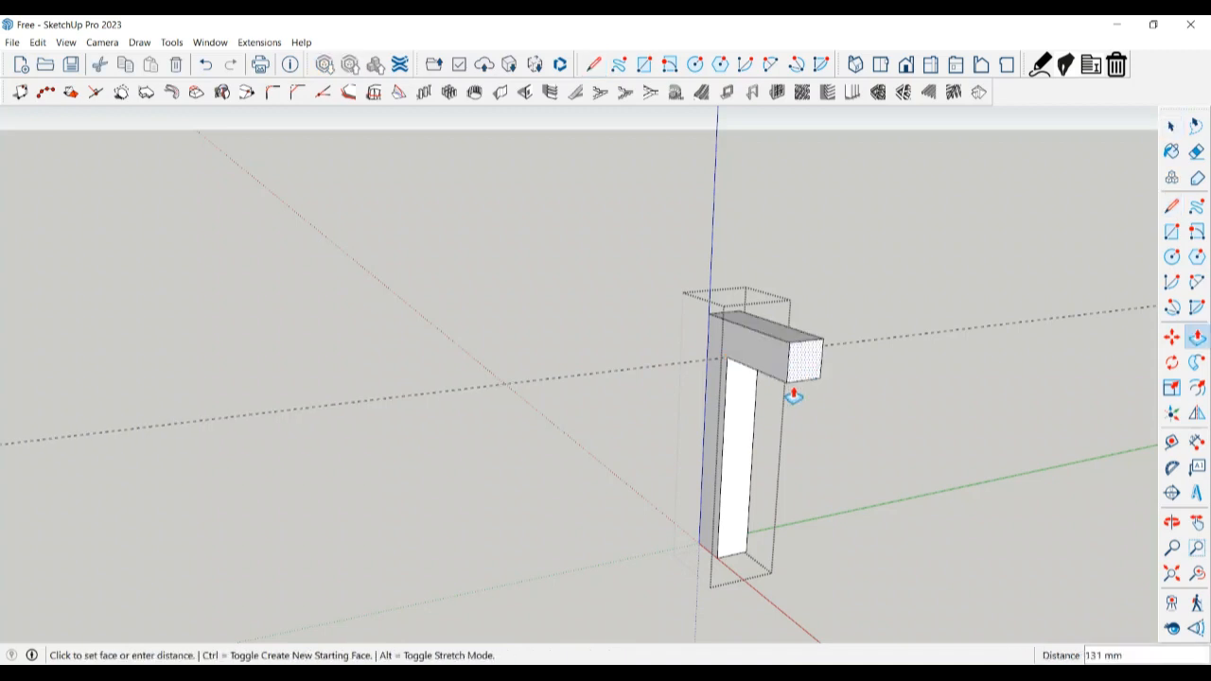
text(6)
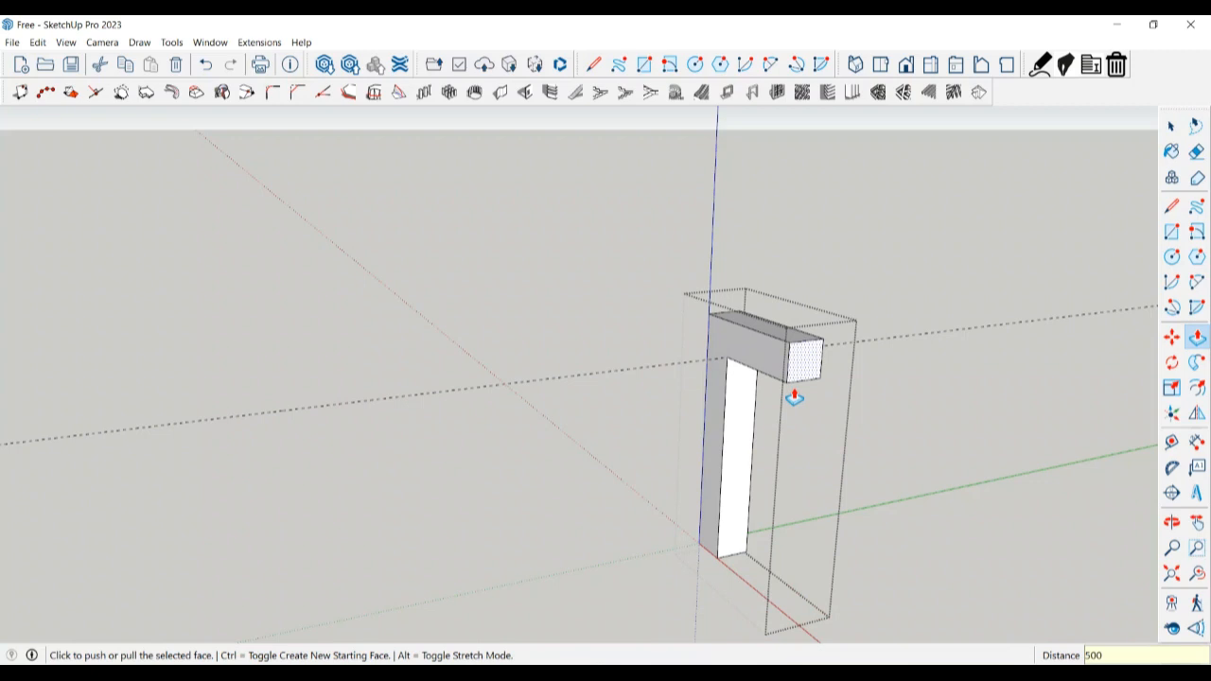
key(Return)
scroll(795, 486, down, 3)
- Place a vertical guide near the bar's free end and draw a line along it across the side face
middle_drag(795, 487, 491, 431)
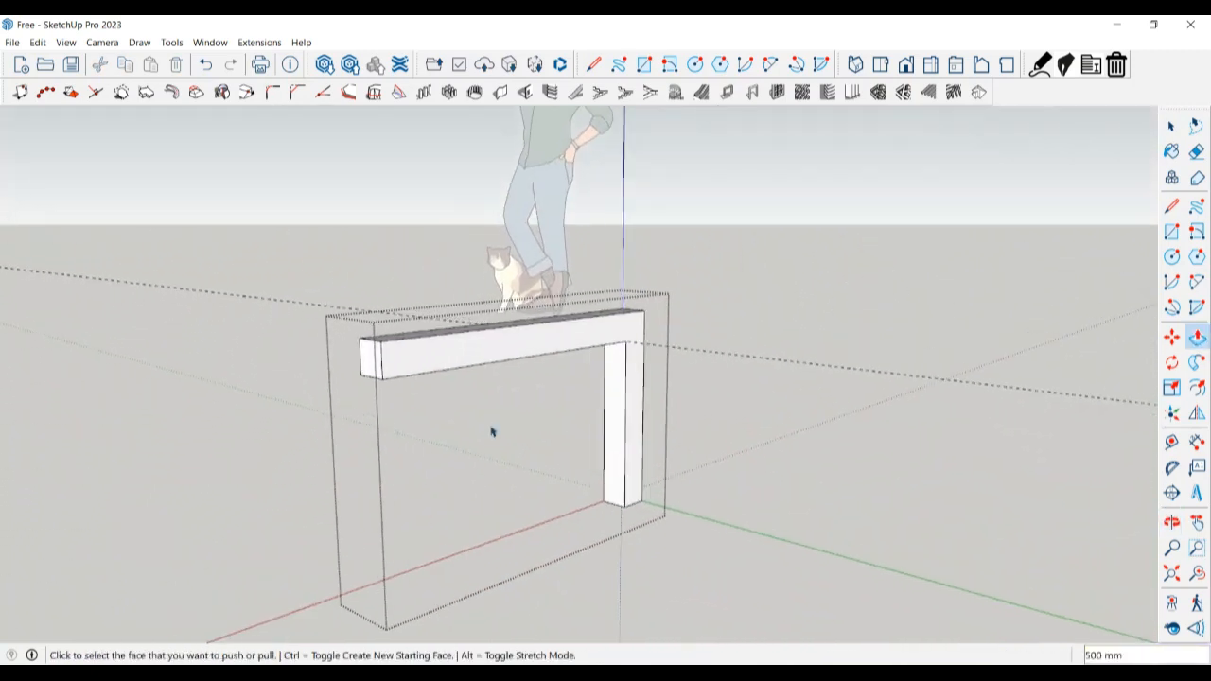
key(space)
key(t)
click(382, 359)
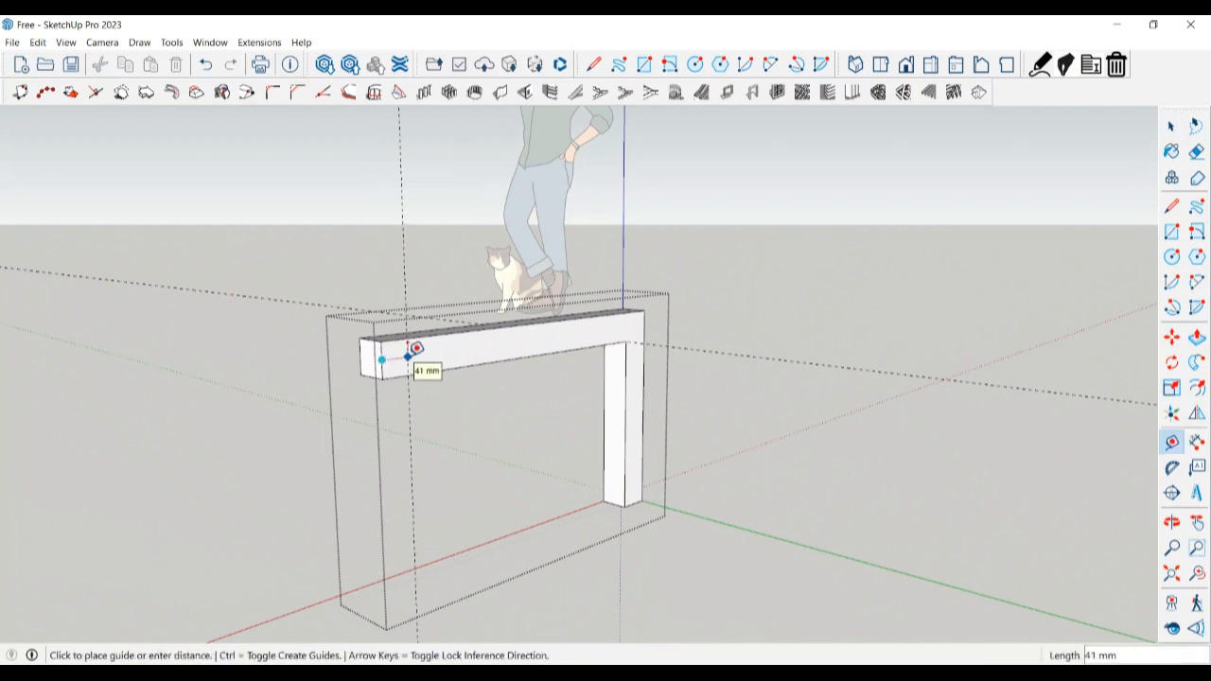
click(410, 353)
key(space)
key(l)
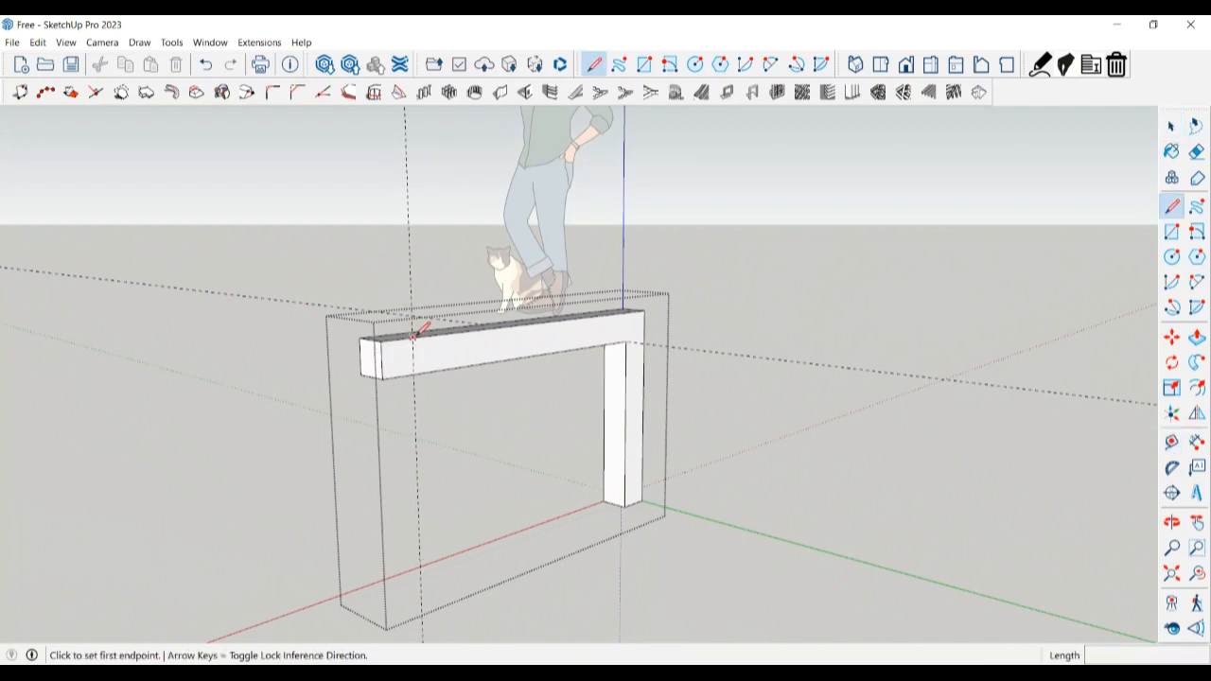
click(413, 342)
key(Escape)
key(space)
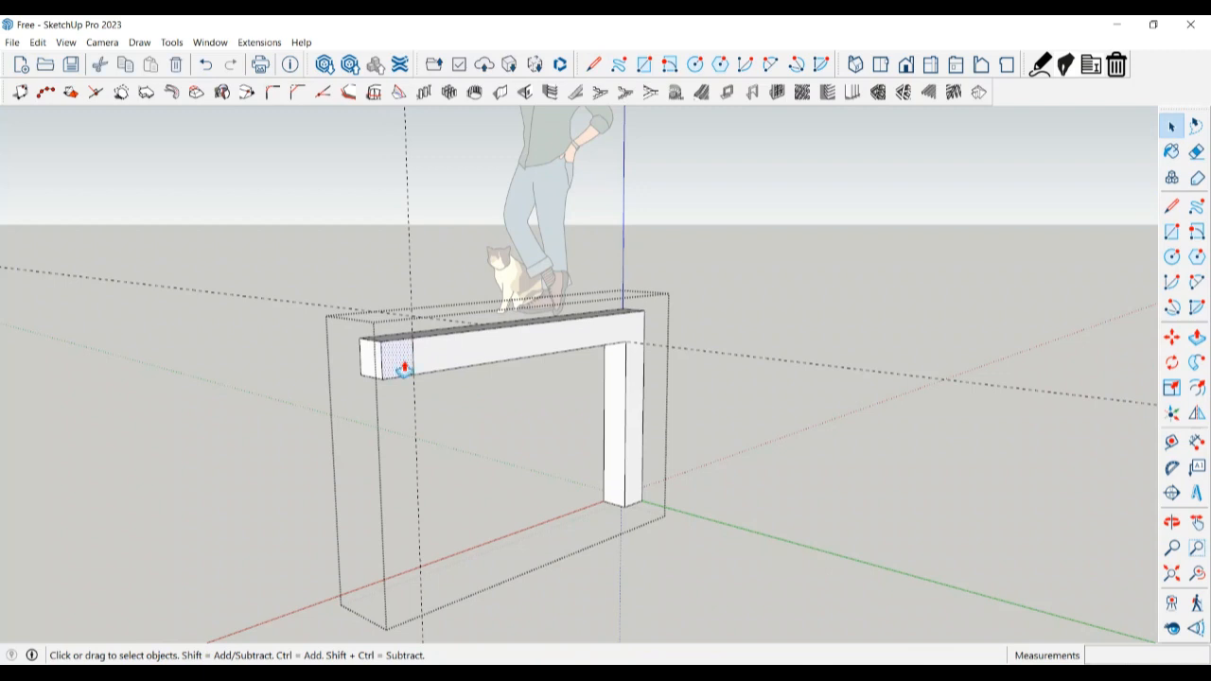
- Pull the square at the bar's free end out sideways 500 mm to form a second horizontal bar
key(p)
click(404, 369)
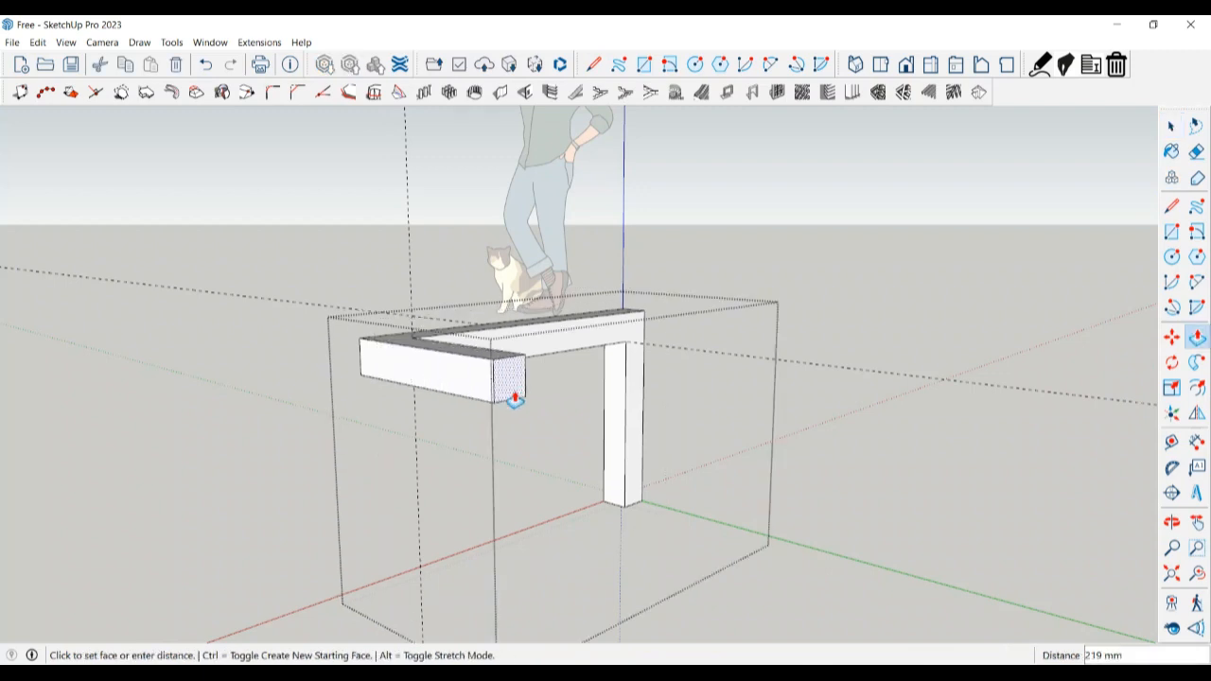
click(514, 401)
text(500)
key(Return)
scroll(525, 426, down, 4)
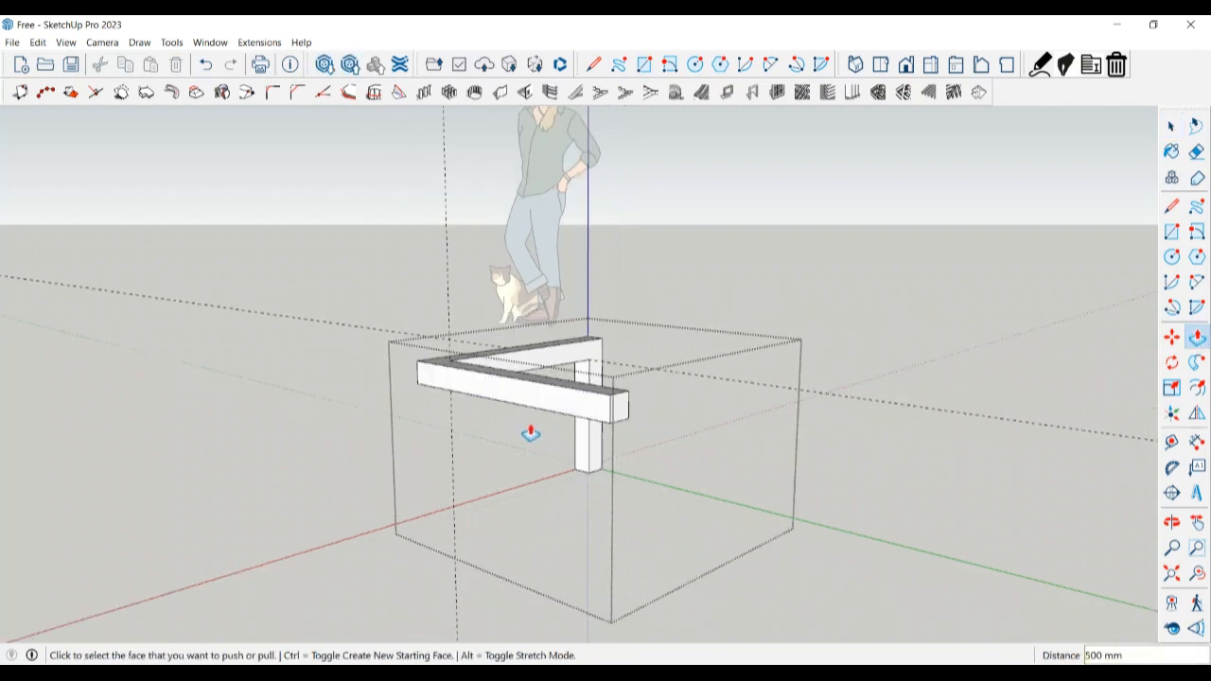
- Place a guide 50 mm from the second bar's free end and draw a line along it across the underside
middle_drag(544, 462, 606, 319)
key(space)
key(t)
scroll(632, 321, up, 2)
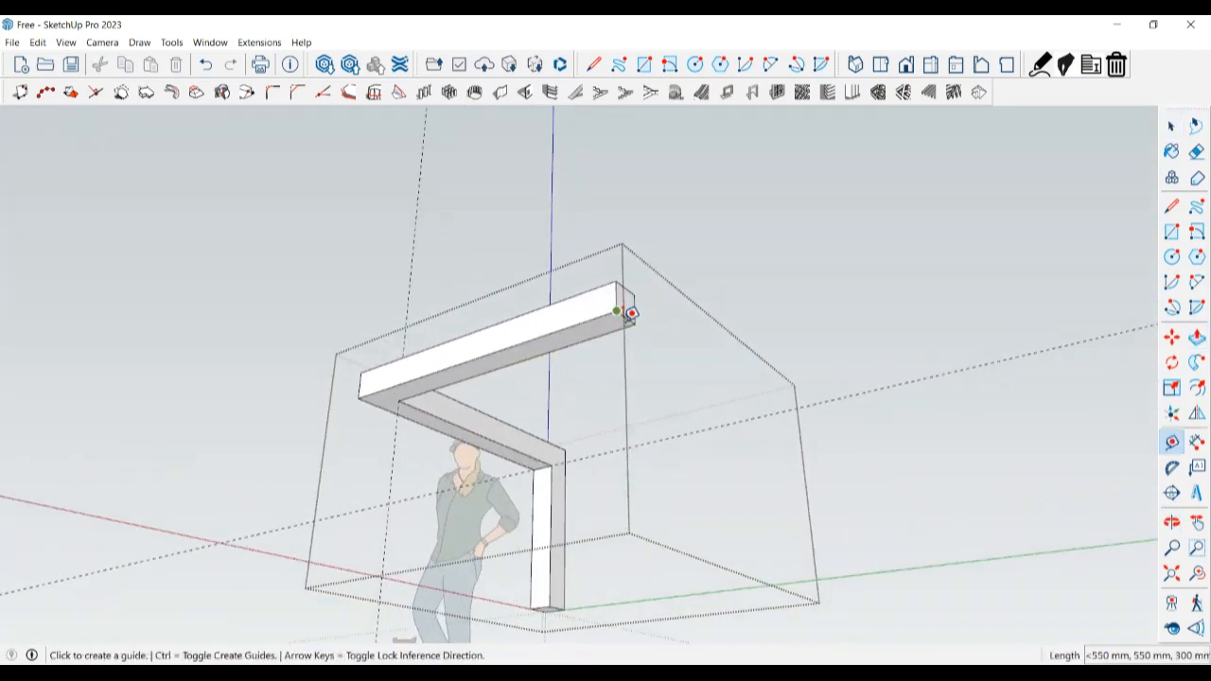
click(627, 317)
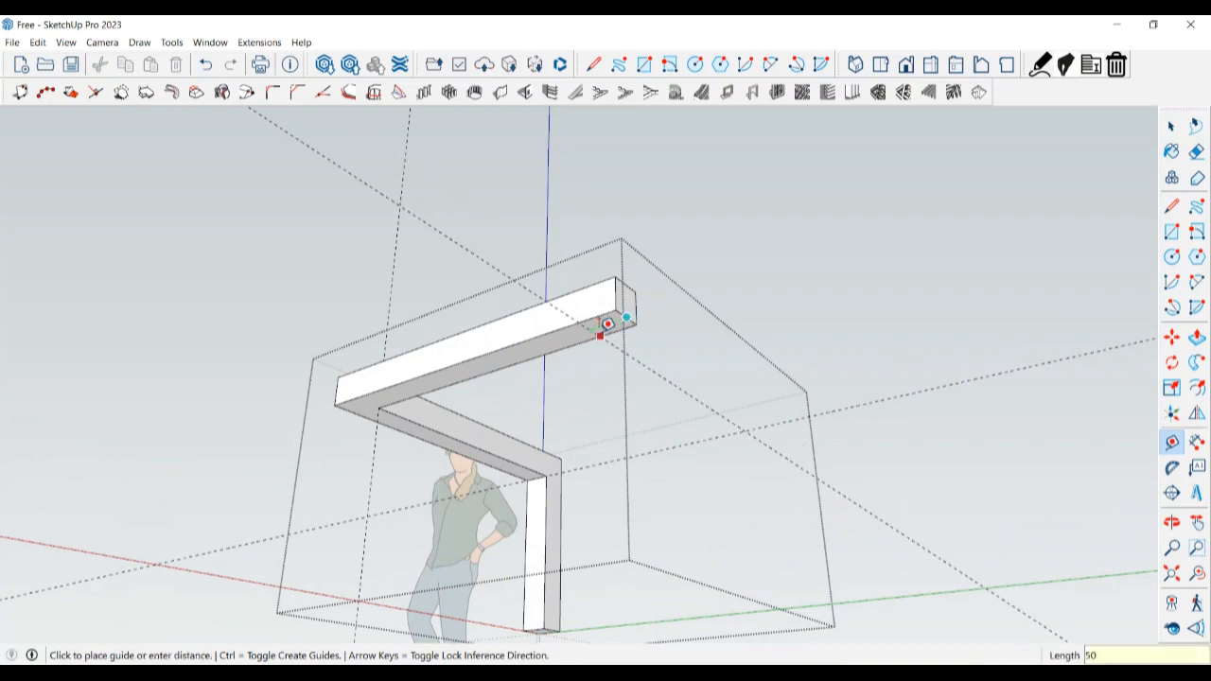
key(Return)
key(l)
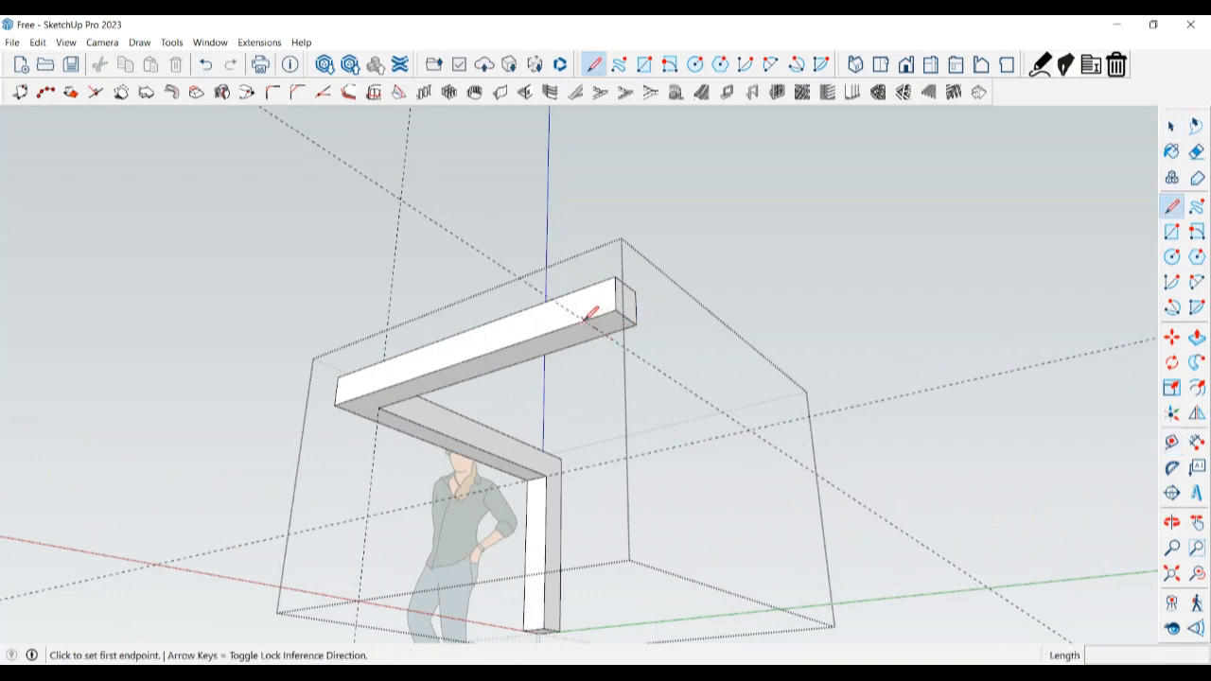
click(589, 315)
key(space)
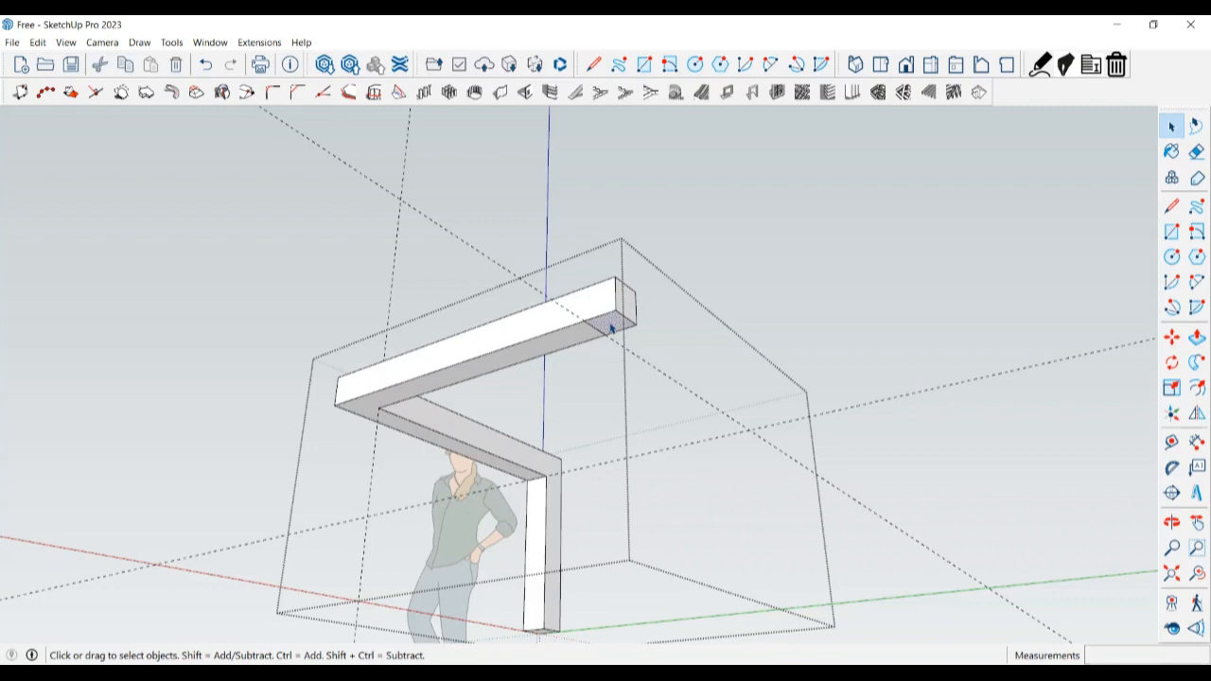
- Pull the square under the second bar's end down to the level of the first leg's foot
key(p)
click(611, 333)
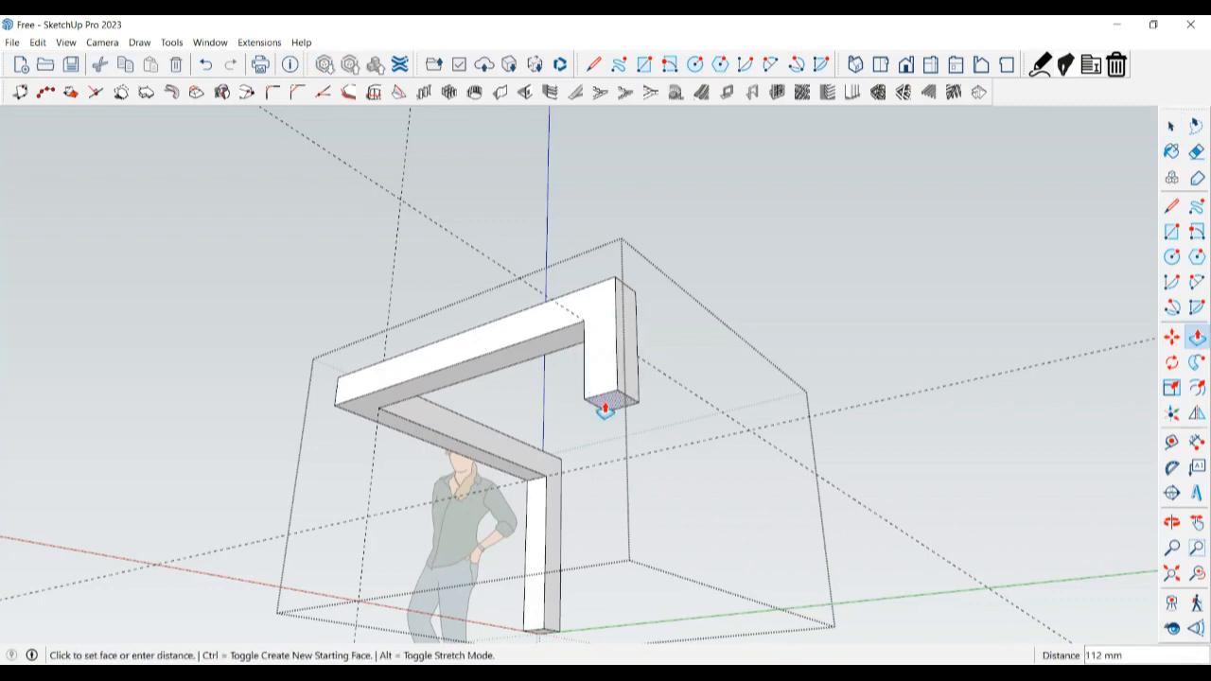
click(543, 635)
scroll(712, 549, down, 2)
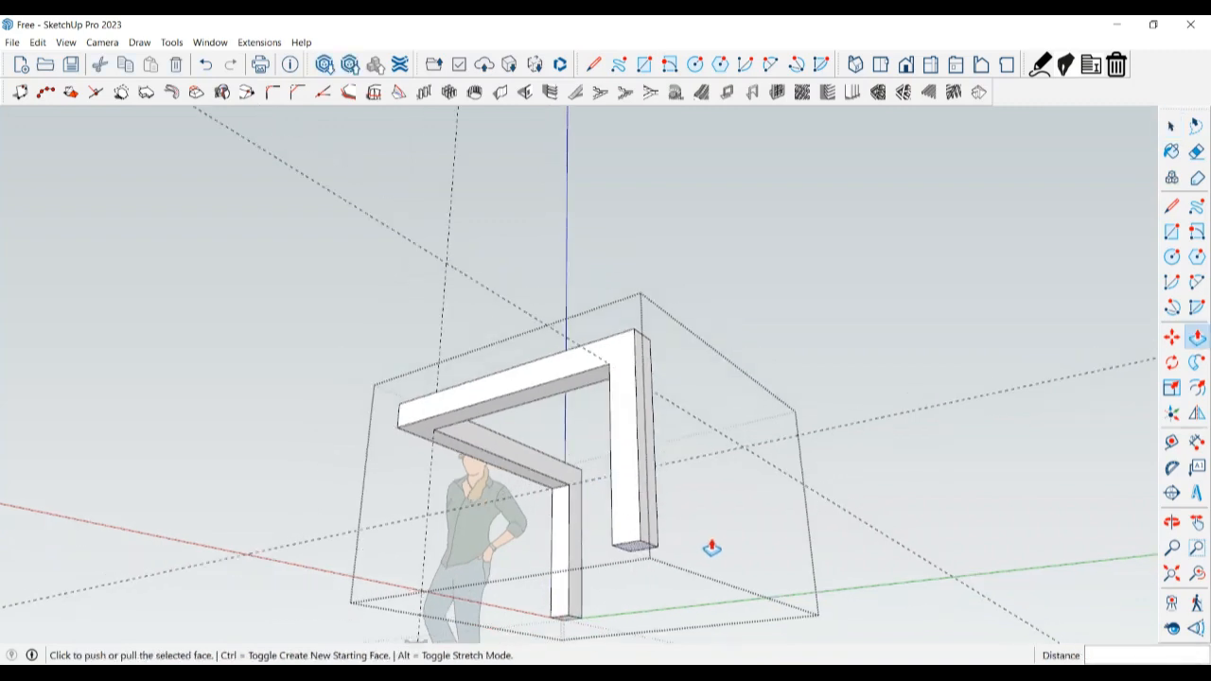
- Place a horizontal guide near the second leg's foot and draw a line along it across the inner face
middle_drag(711, 549, 747, 617)
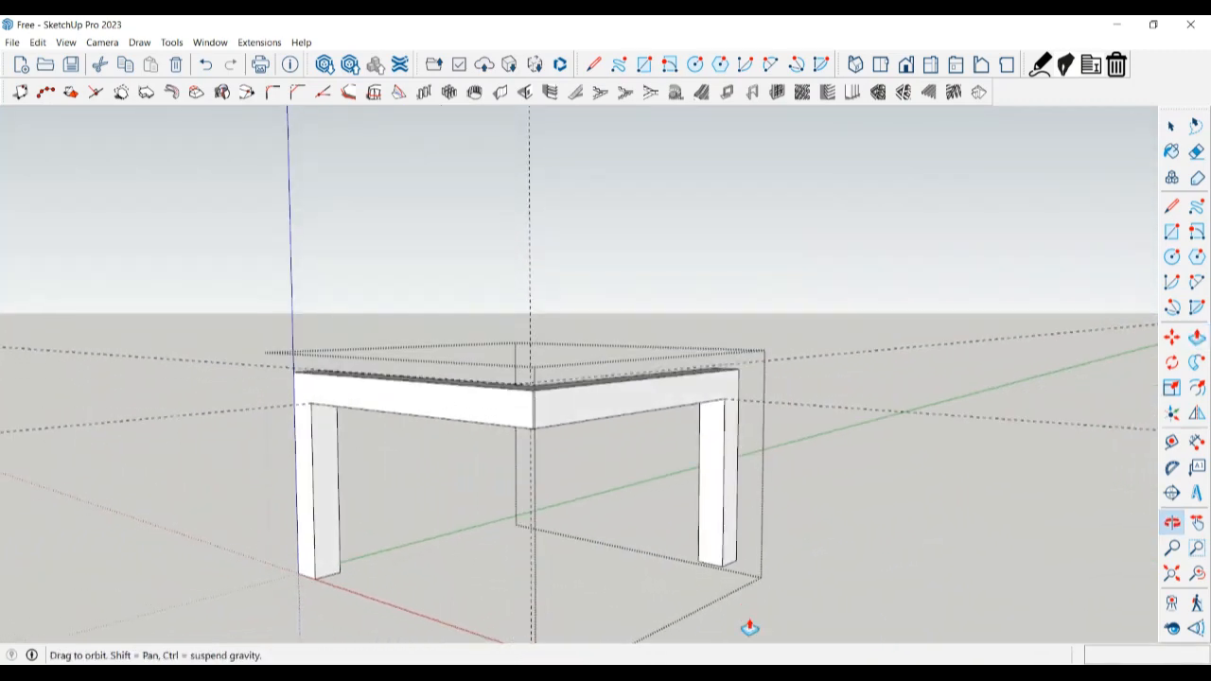
scroll(710, 549, up, 2)
key(t)
click(711, 565)
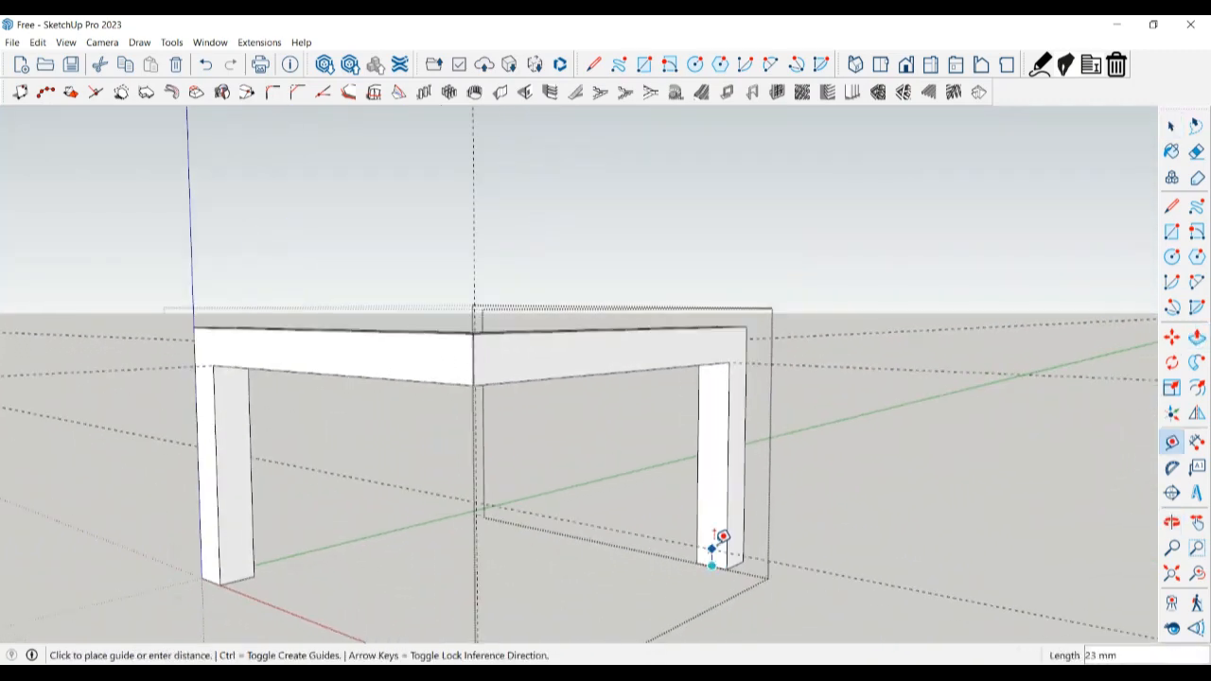
key(Escape)
key(space)
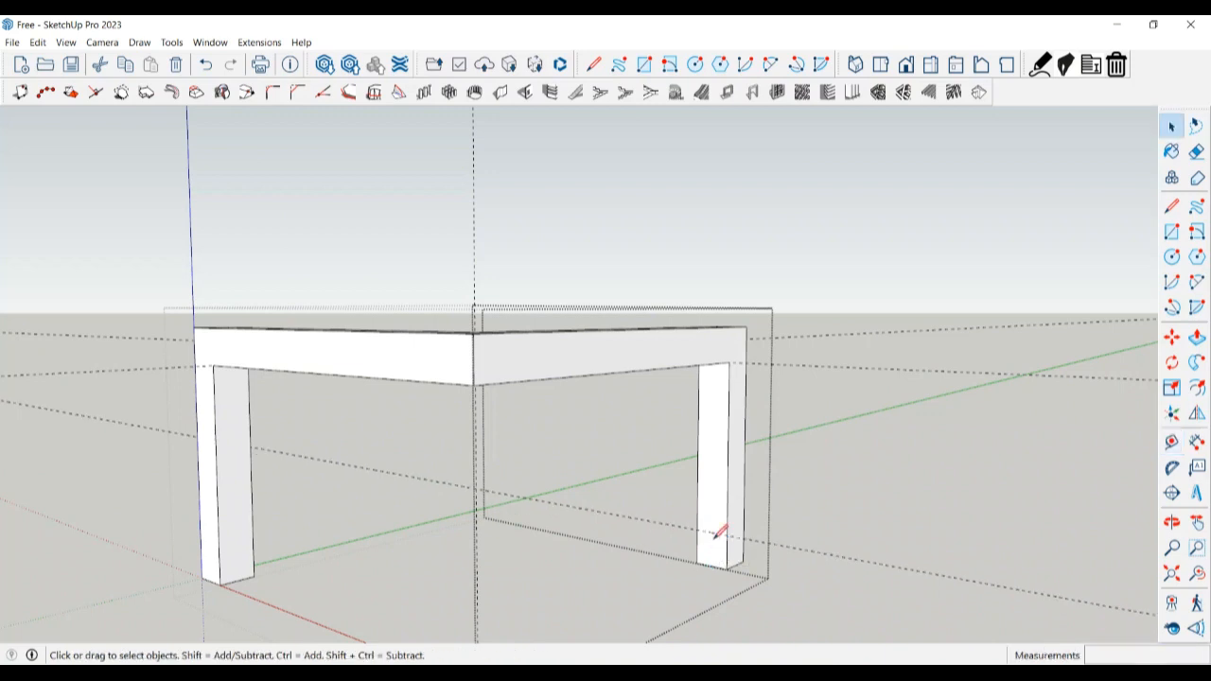
key(l)
click(698, 529)
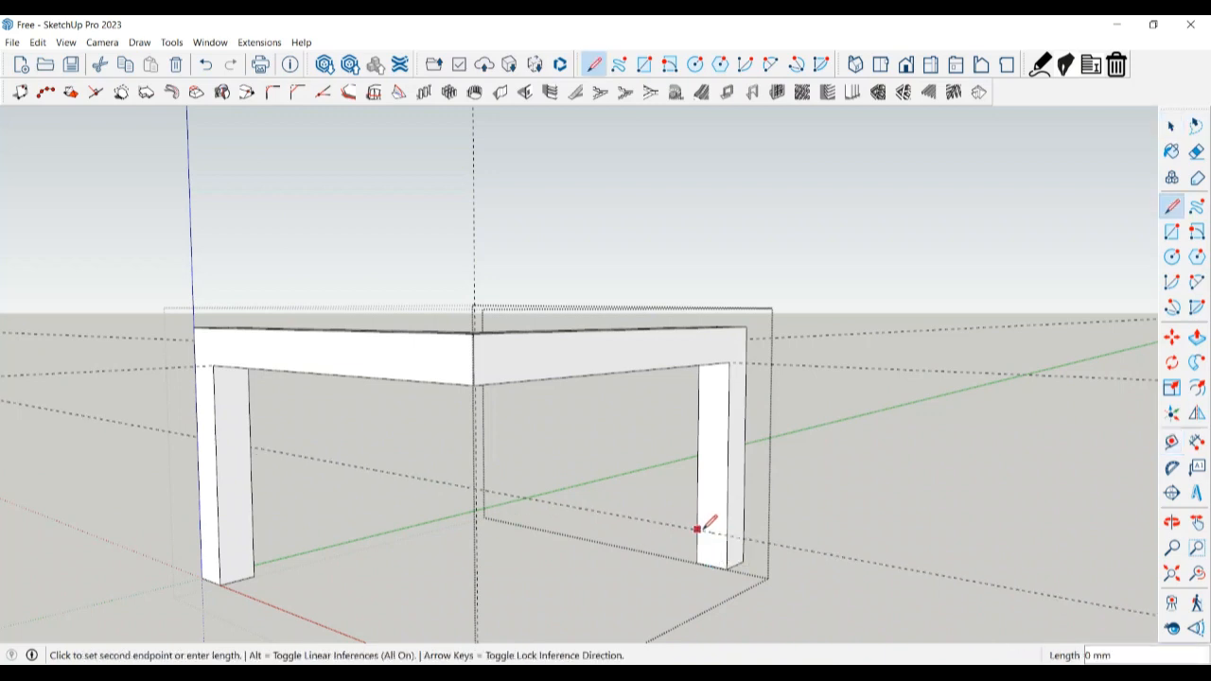
click(730, 533)
key(space)
- Pull the square at the second leg's foot out 500 mm, in line with the first leg's foot corner
click(712, 554)
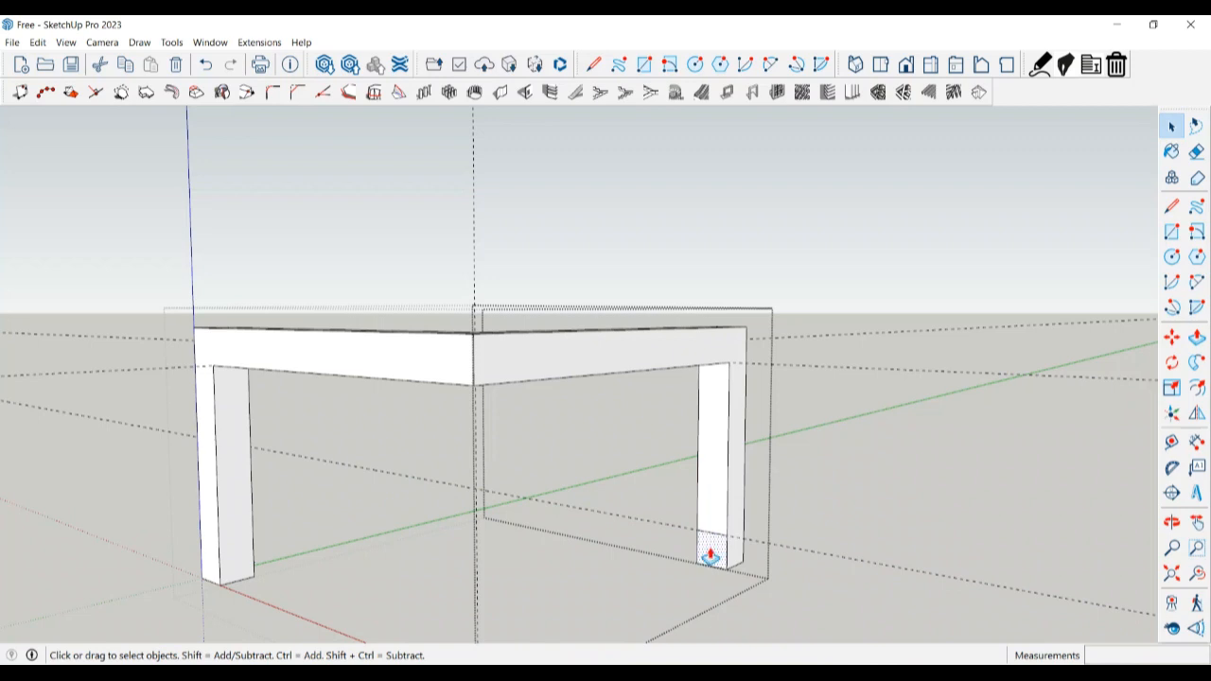
key(p)
click(710, 557)
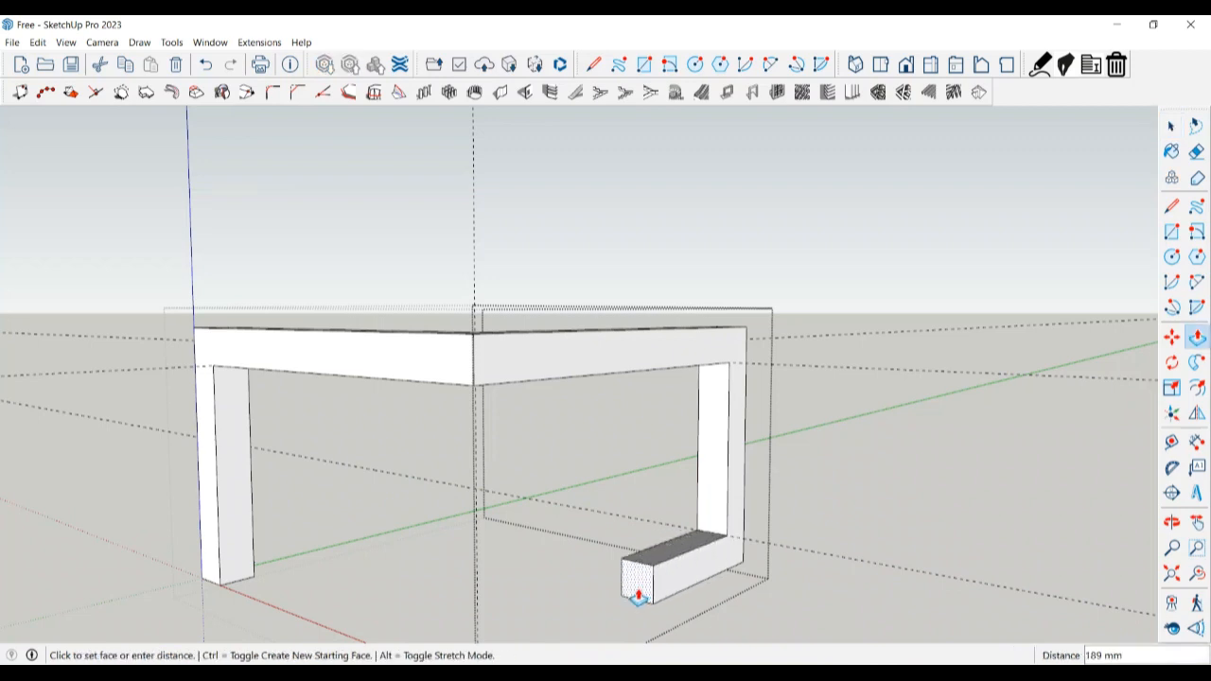
click(224, 597)
scroll(406, 616, down, 3)
- Place a guide 50 mm from the lower bar's free end and draw a line along it across the side face
middle_drag(406, 616, 429, 629)
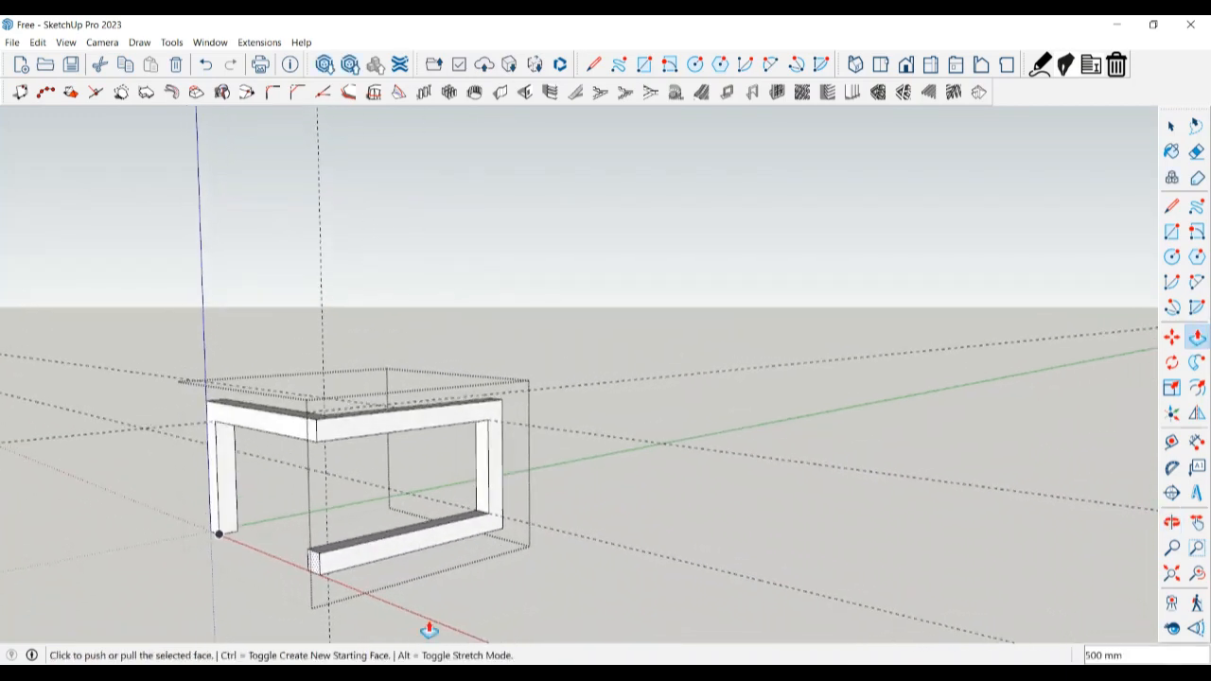
key(space)
middle_drag(391, 581, 379, 575)
key(t)
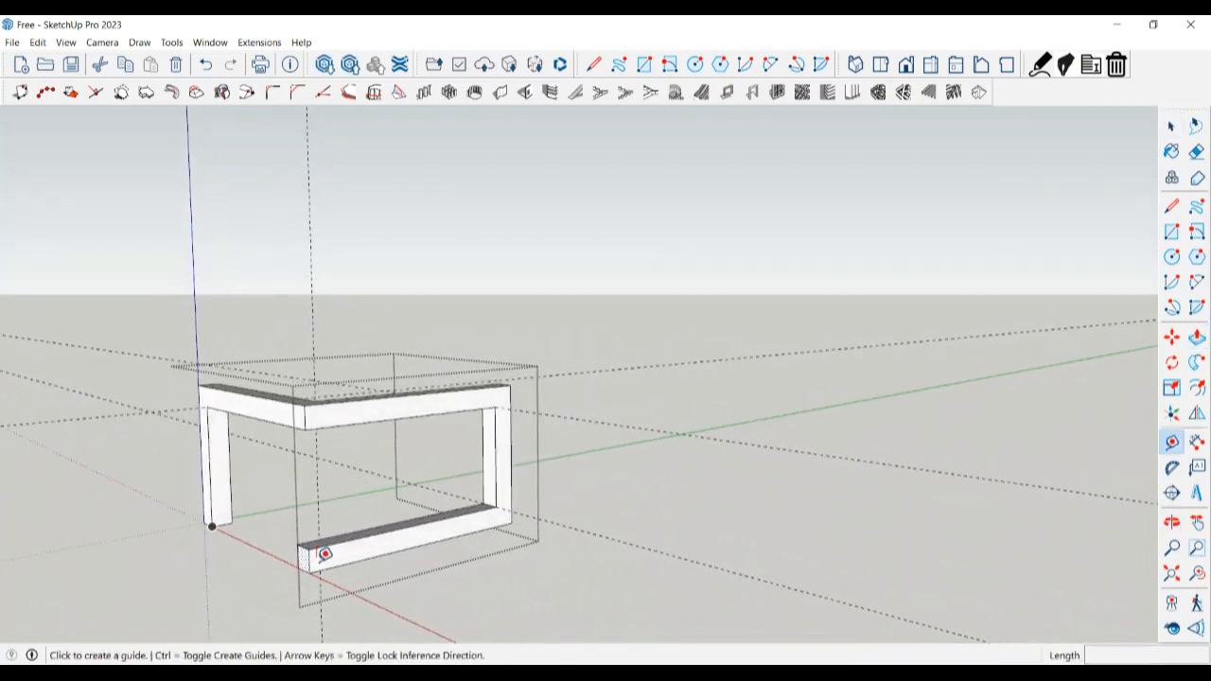
click(310, 560)
text(50)
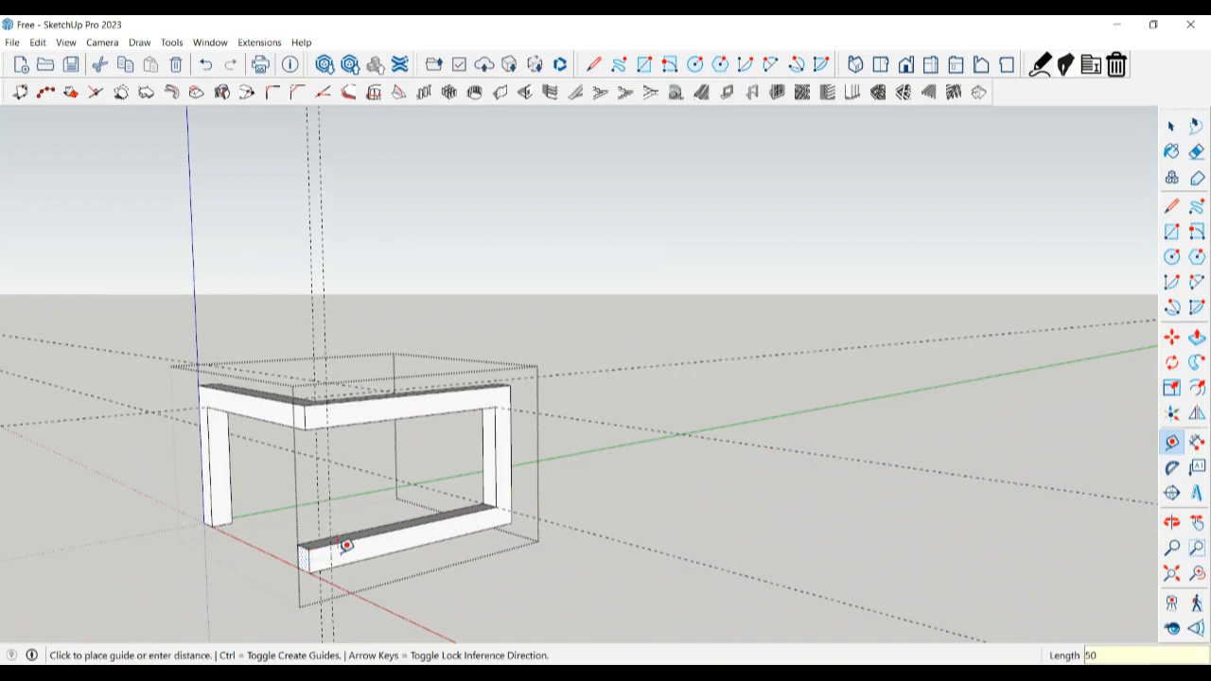
key(Return)
key(l)
click(330, 543)
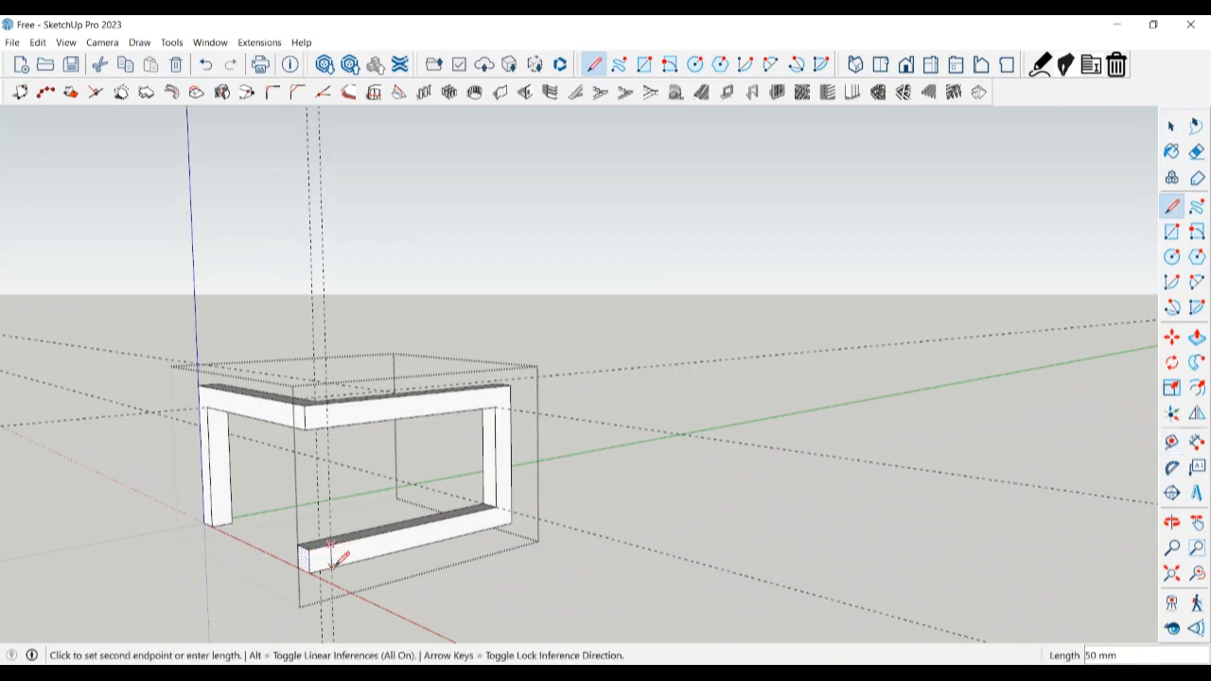
click(332, 567)
- Pull the square at the lower bar's free end out sideways 500 mm
key(space)
click(321, 561)
key(p)
click(322, 565)
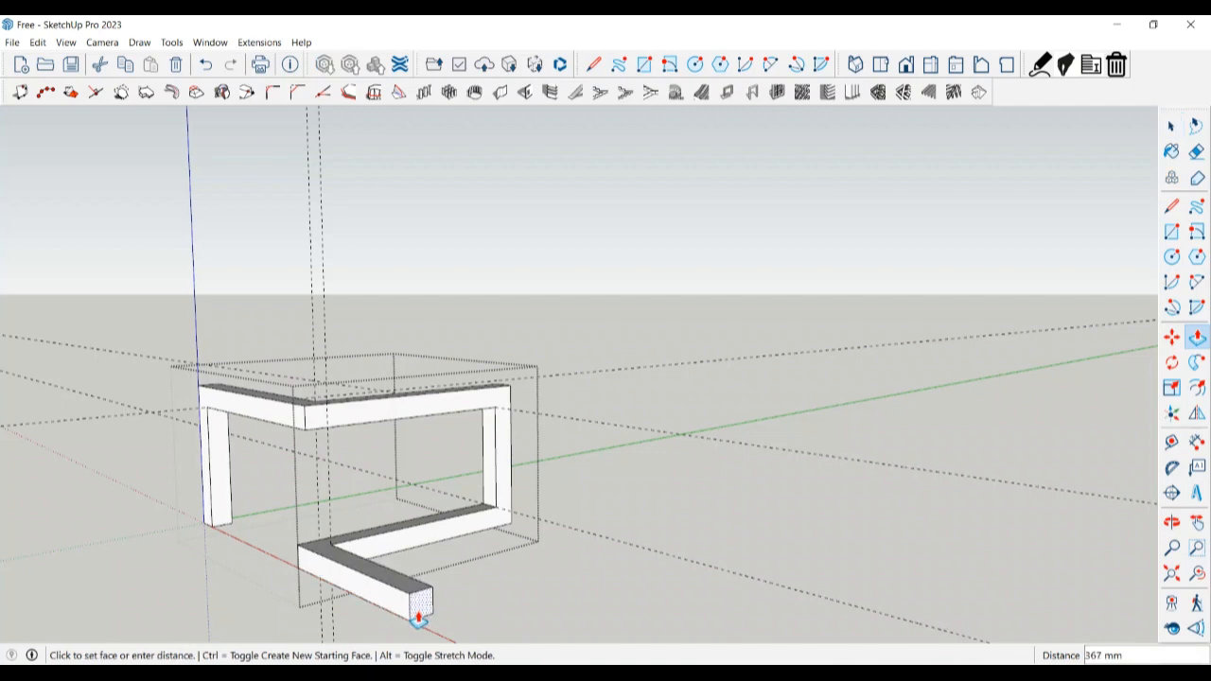
click(417, 620)
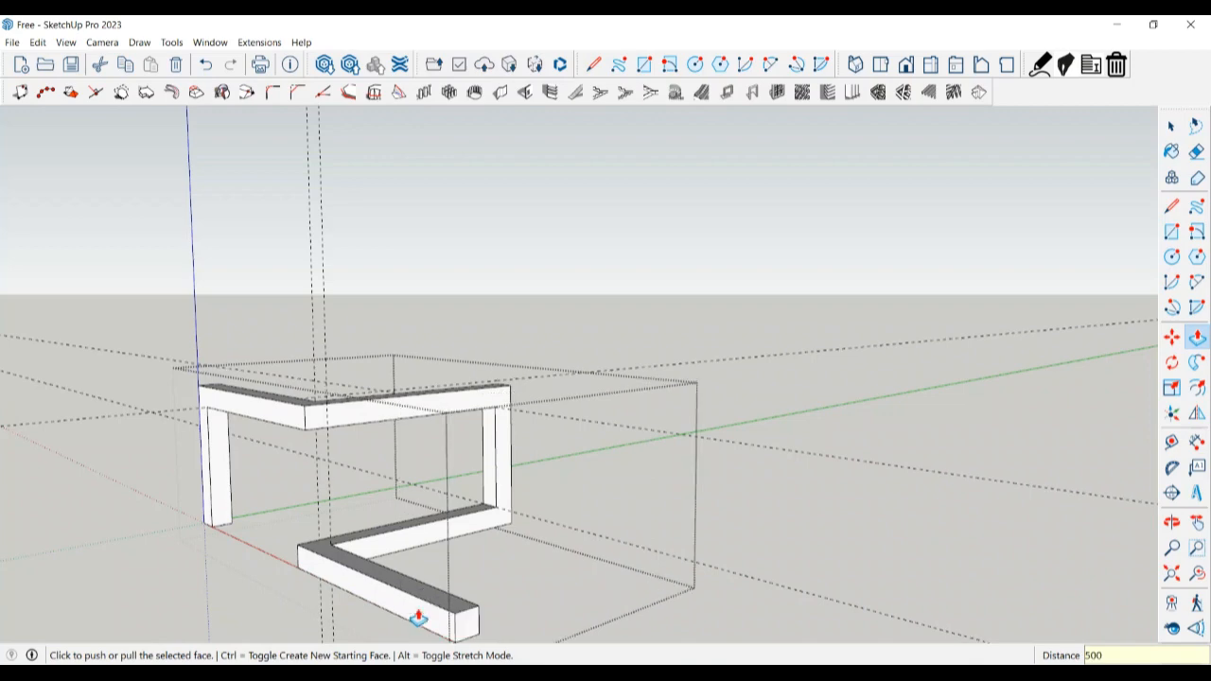
- Place a guide near the lower bar's free end and draw a 50 mm line along it across the top face
middle_drag(421, 615, 648, 661)
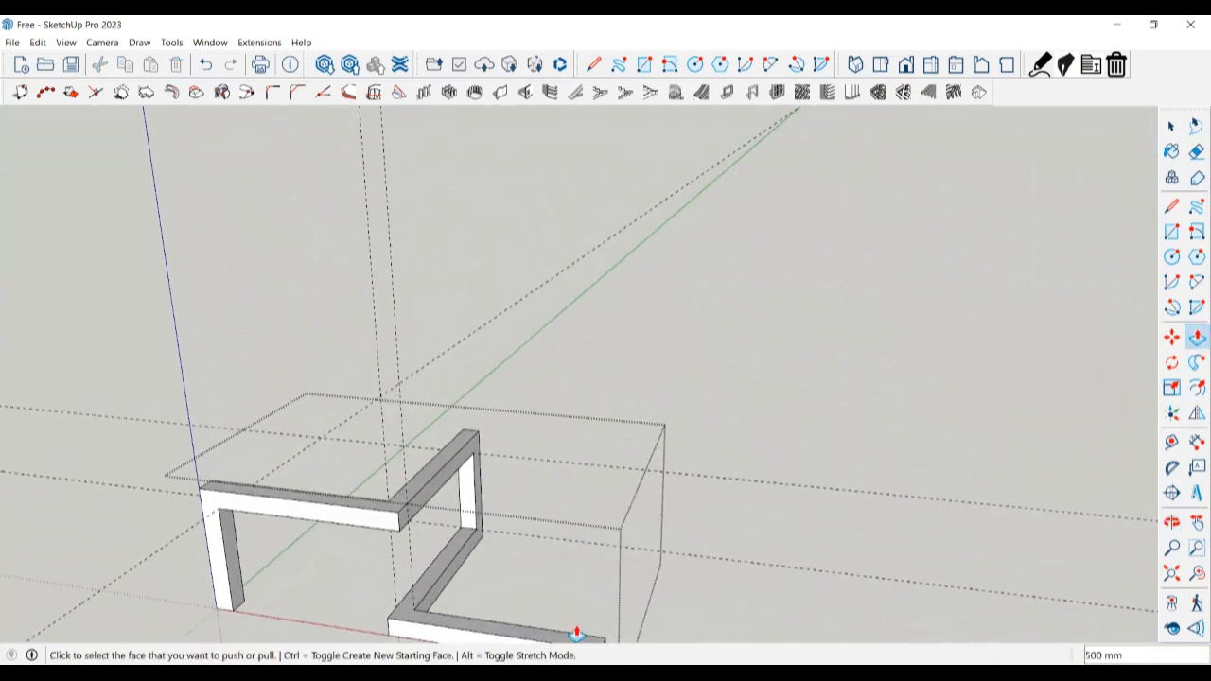
scroll(633, 470, down, 2)
scroll(618, 595, up, 2)
key(space)
scroll(588, 583, up, 1)
key(t)
scroll(625, 589, up, 1)
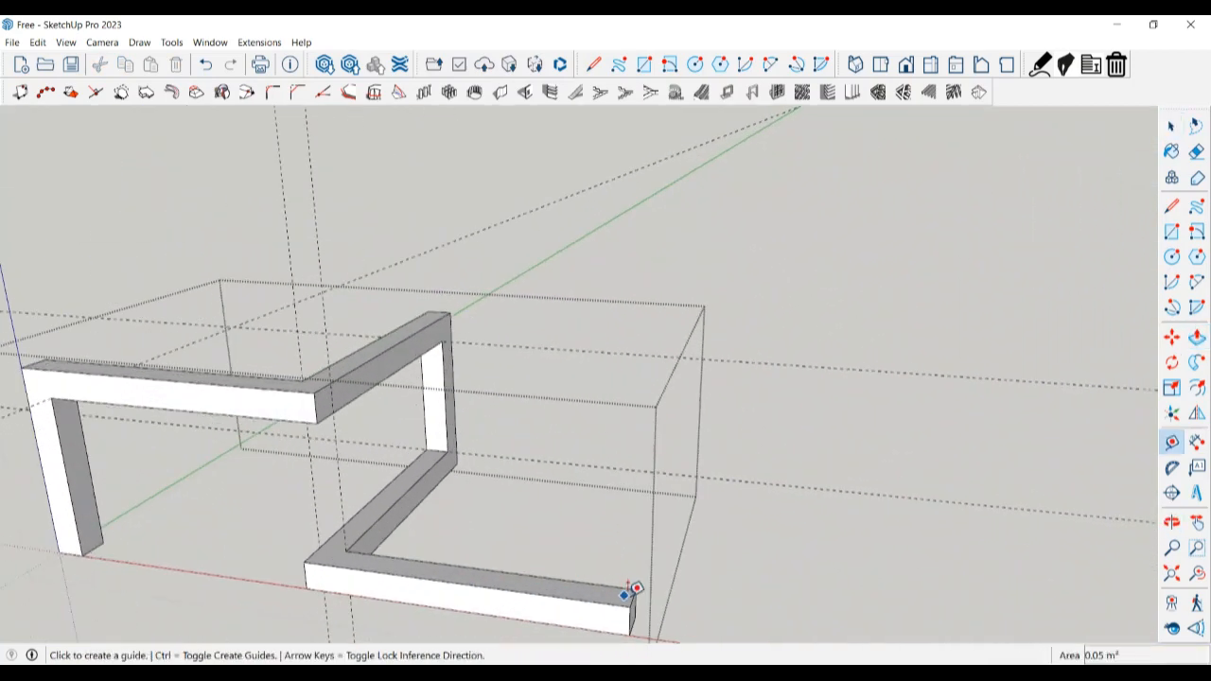
scroll(639, 590, up, 2)
click(642, 590)
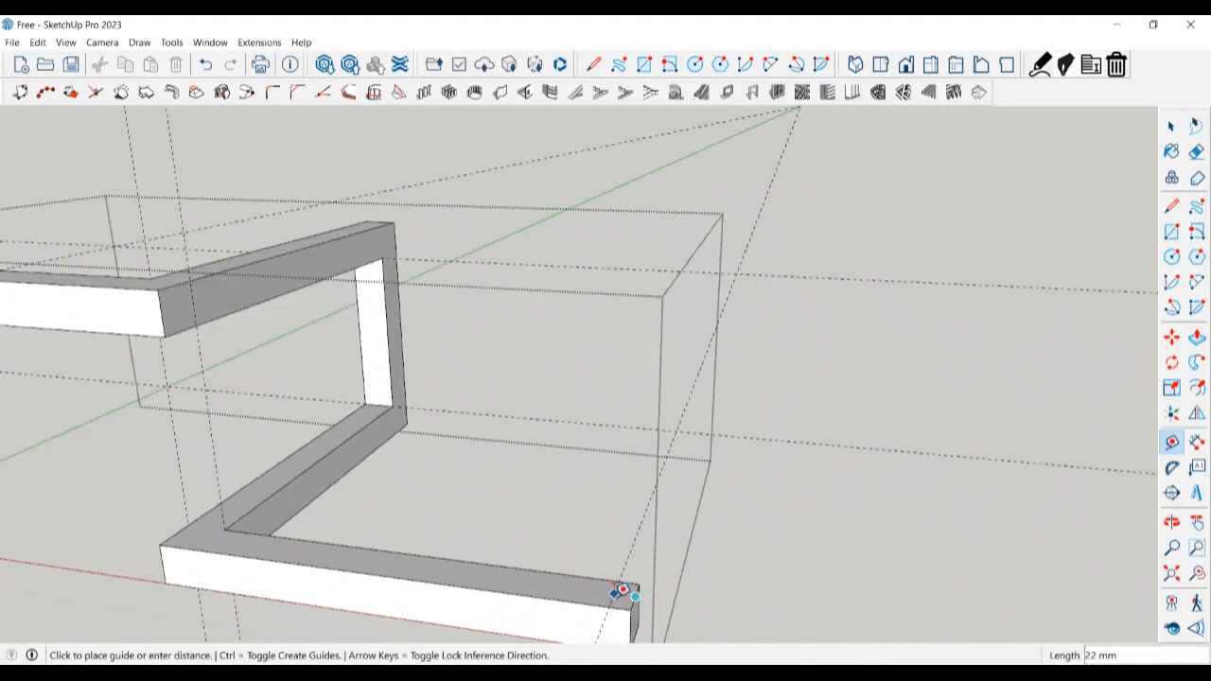
key(Return)
key(l)
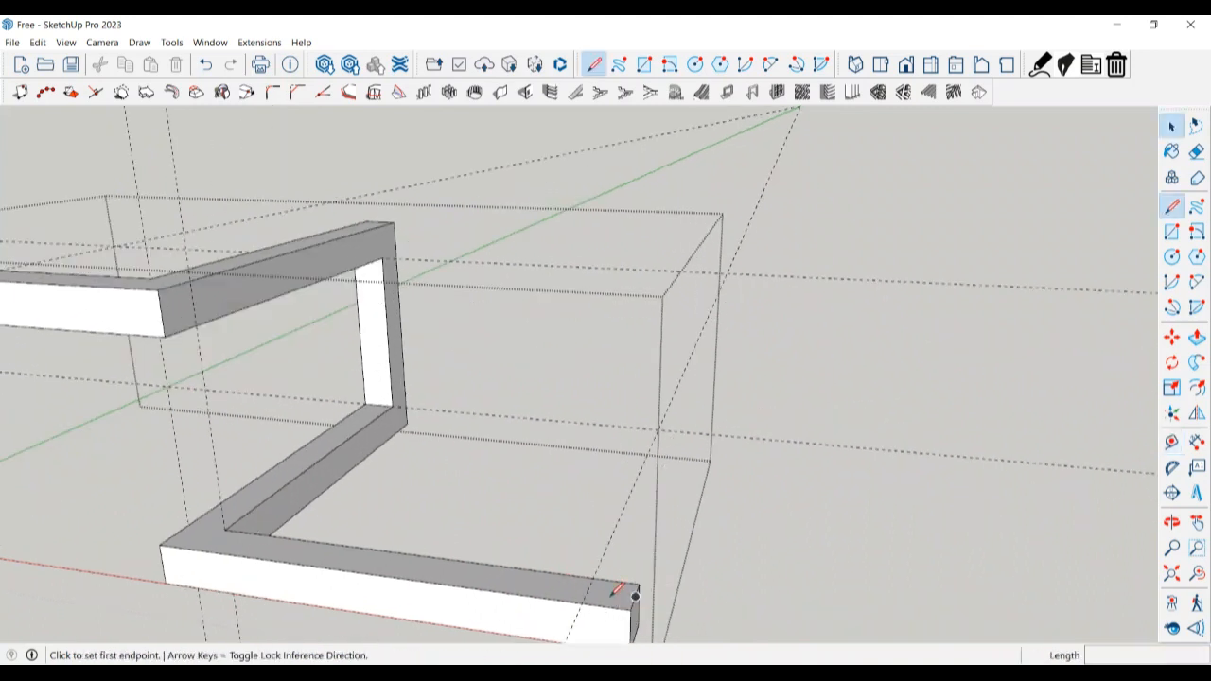
click(581, 602)
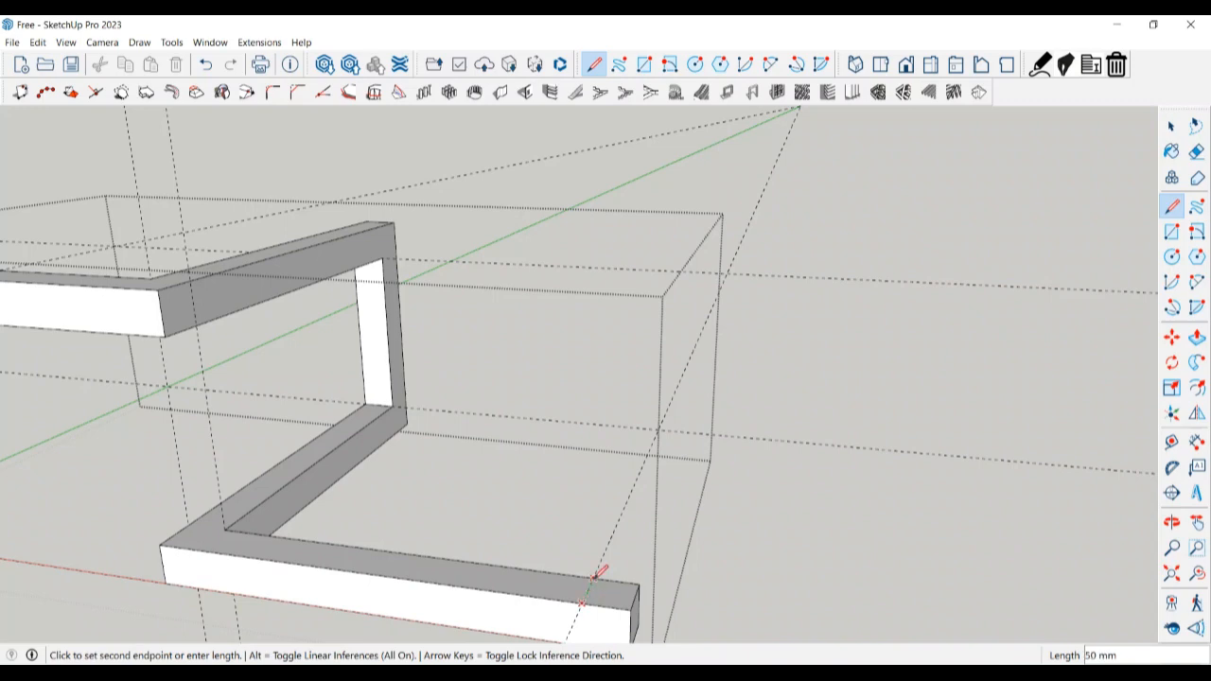
click(594, 578)
- Pull the square at the lower bar's free end up into a leg level with the upper bar's top
key(space)
click(607, 590)
key(p)
click(607, 591)
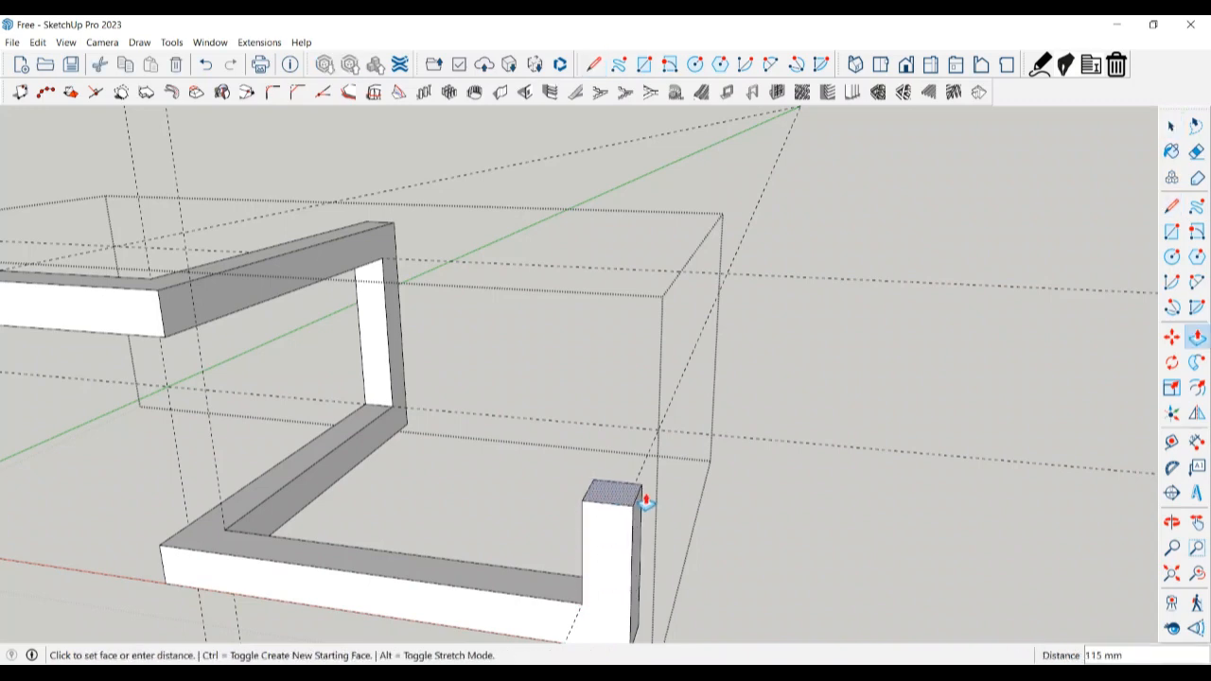
click(647, 503)
scroll(957, 467, down, 5)
middle_drag(957, 466, 828, 540)
click(754, 512)
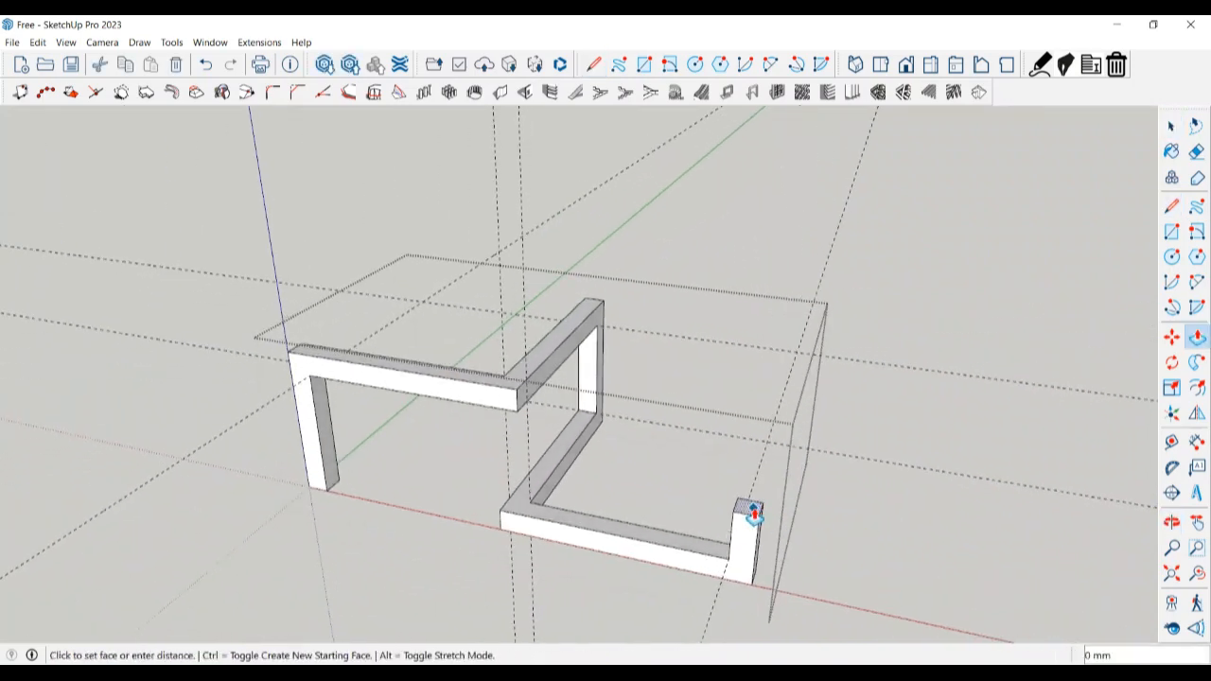
click(515, 397)
key(space)
scroll(735, 370, down, 2)
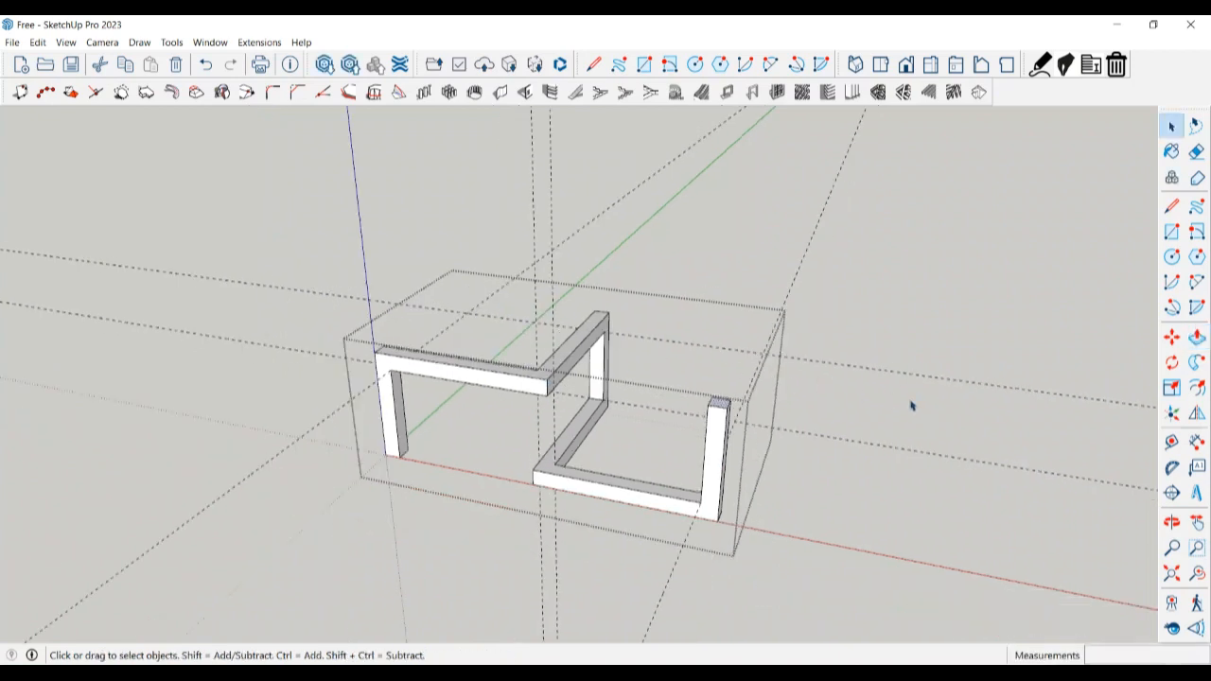
- Erase all the construction guides around the frame
key(e)
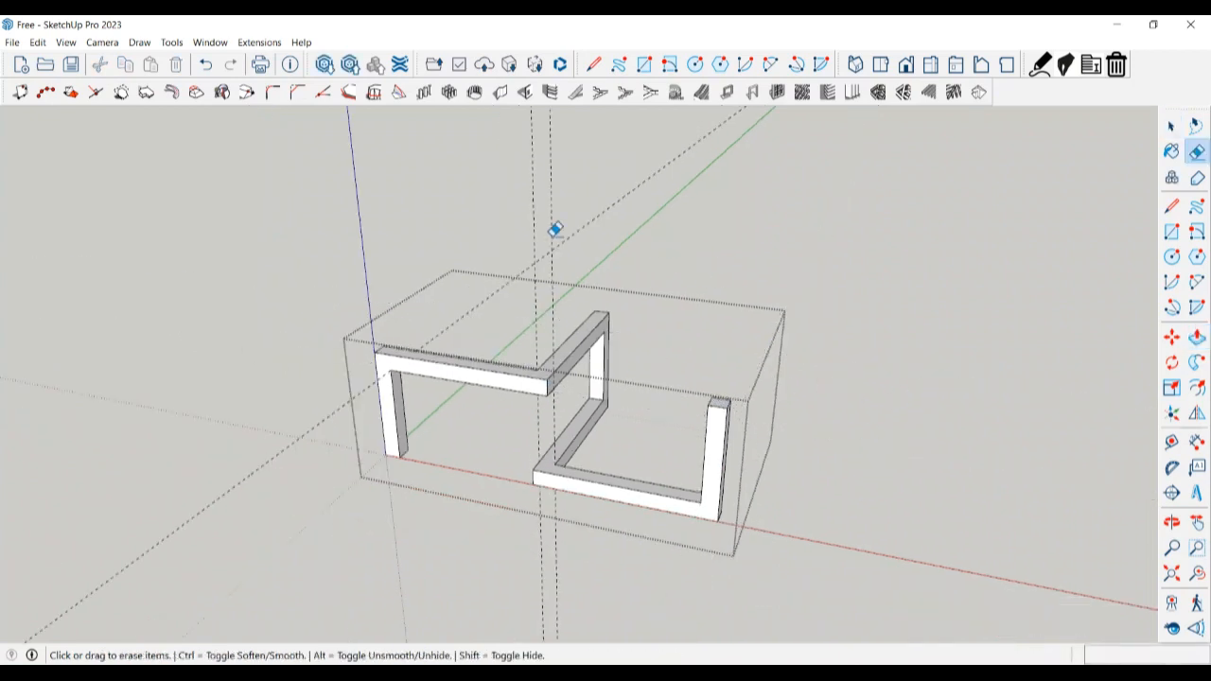
key(space)
scroll(757, 324, down, 4)
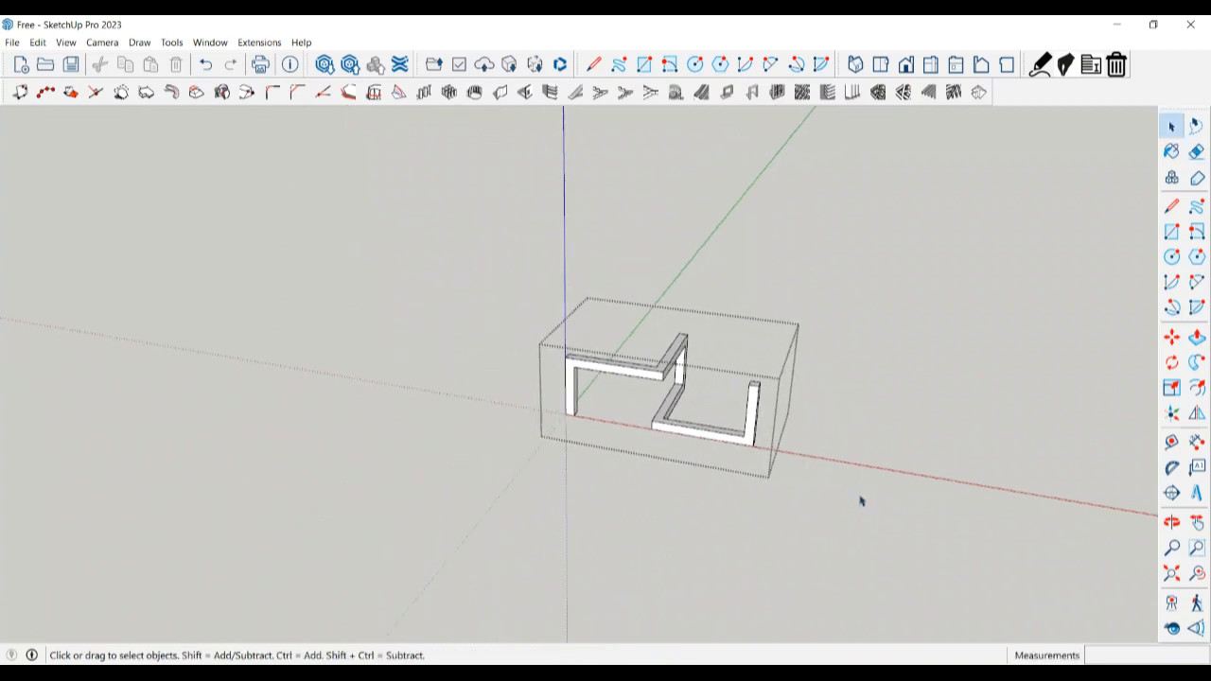
- Paint the whole frame with Color L16 from the Colors material collection
mouse_move(860, 501)
middle_down()
mouse_move(560, 430)
mouse_move(597, 495)
mouse_move(827, 427)
mouse_move(848, 336)
mouse_move(879, 452)
mouse_move(781, 406)
mouse_move(660, 454)
mouse_move(832, 410)
mouse_move(824, 446)
mouse_move(836, 394)
mouse_move(1127, 414)
mouse_move(782, 435)
mouse_move(843, 425)
mouse_move(770, 442)
middle_up()
key(b)
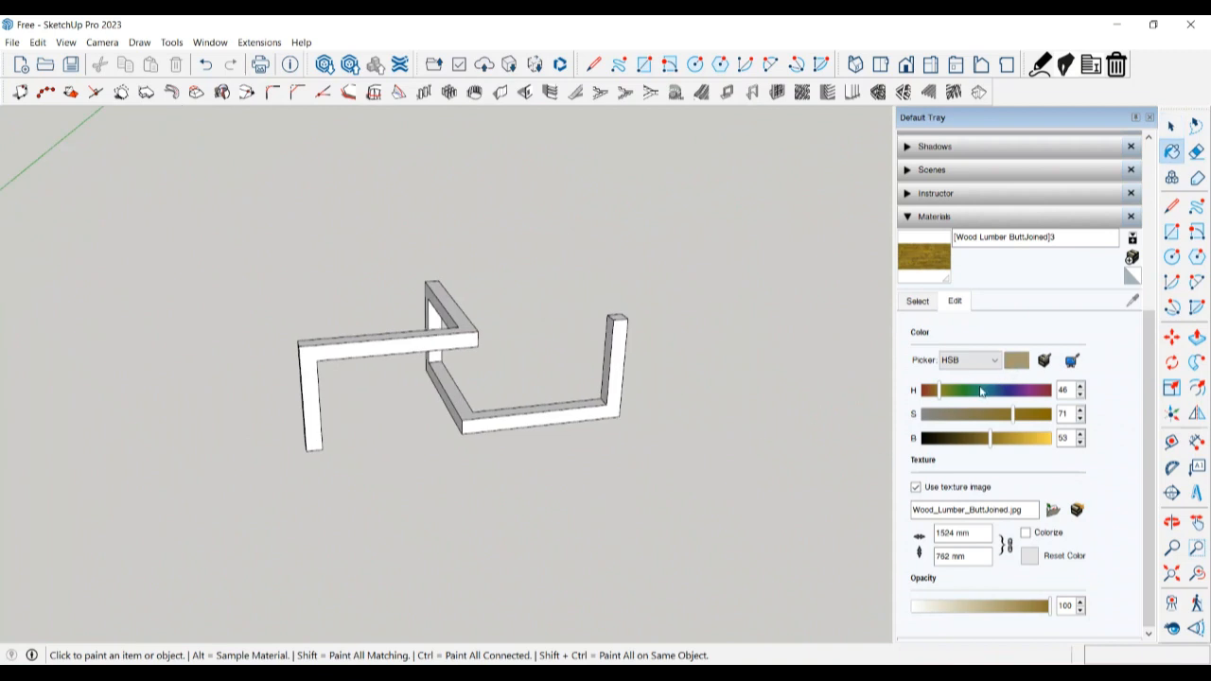
click(918, 301)
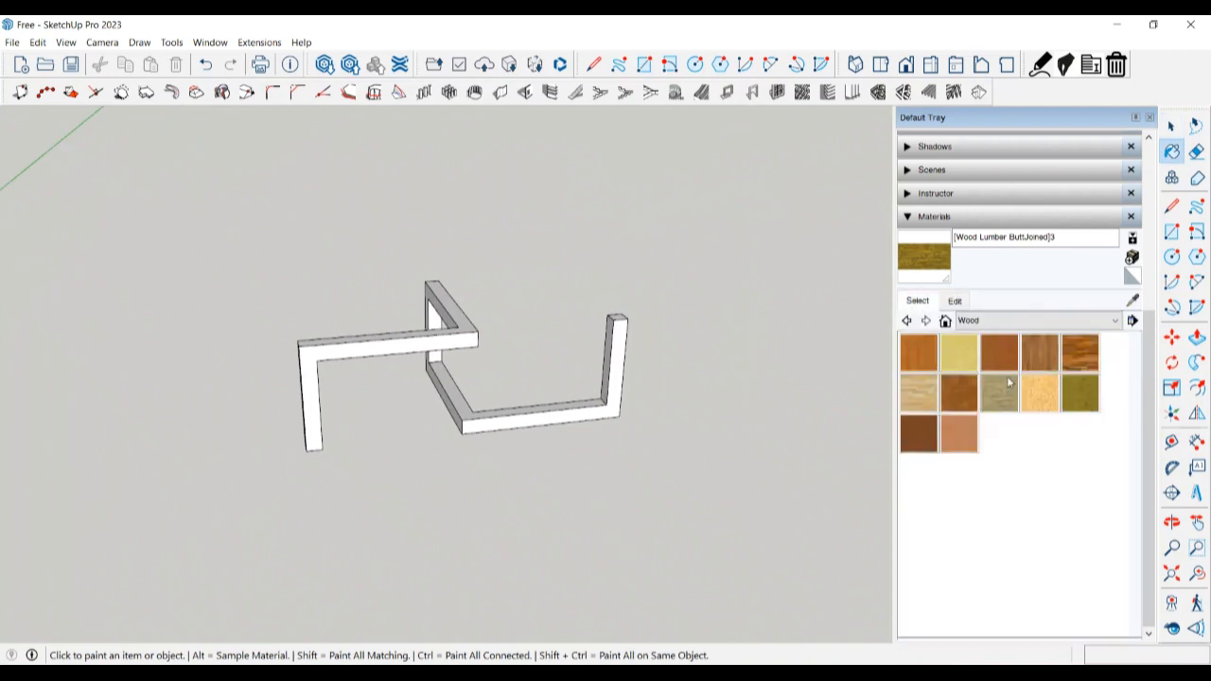
click(1024, 321)
scroll(998, 407, up, 3)
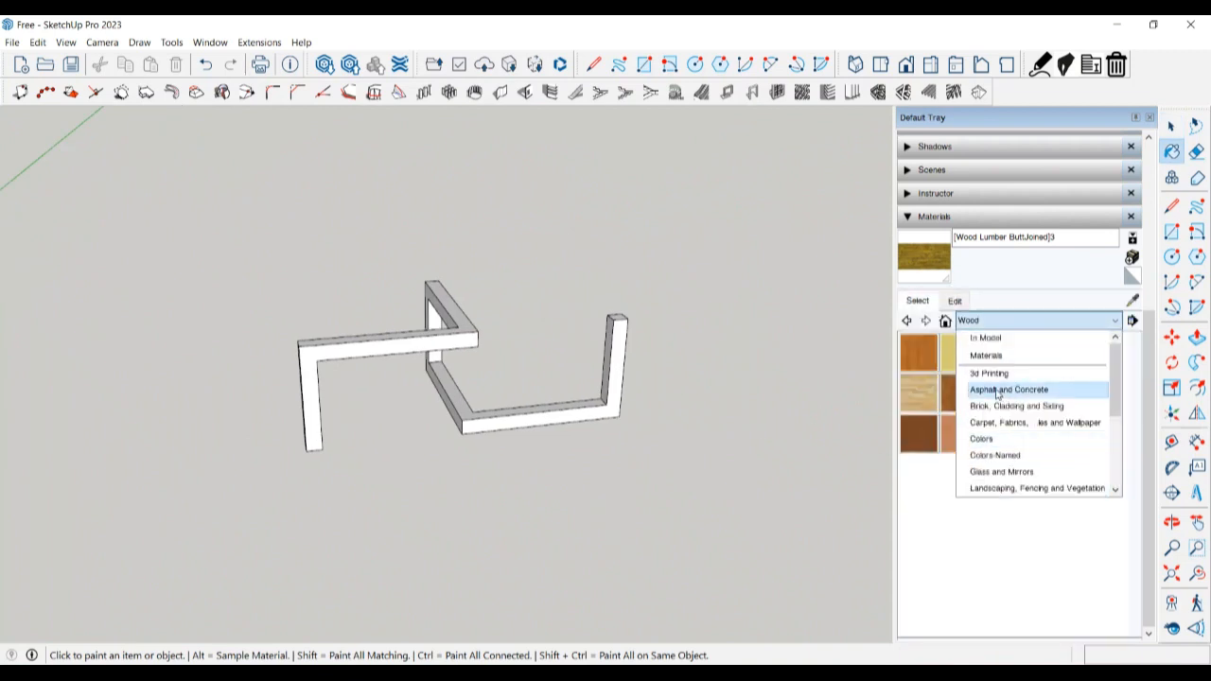
click(989, 438)
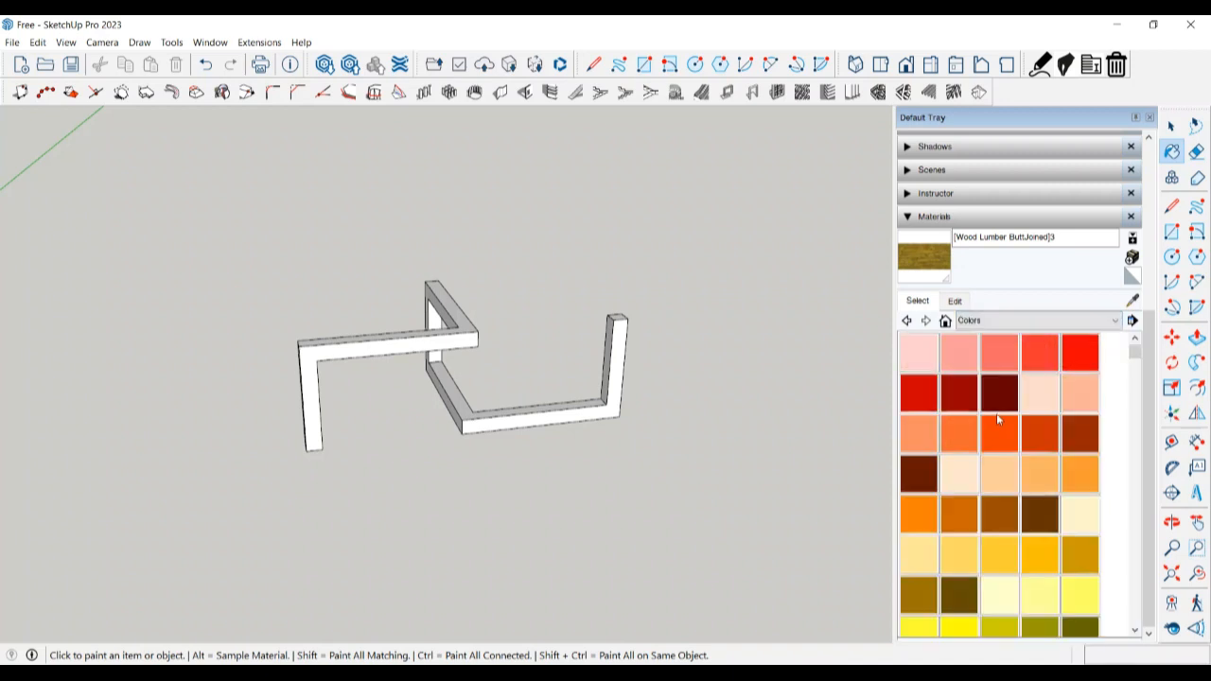
scroll(996, 414, down, 10)
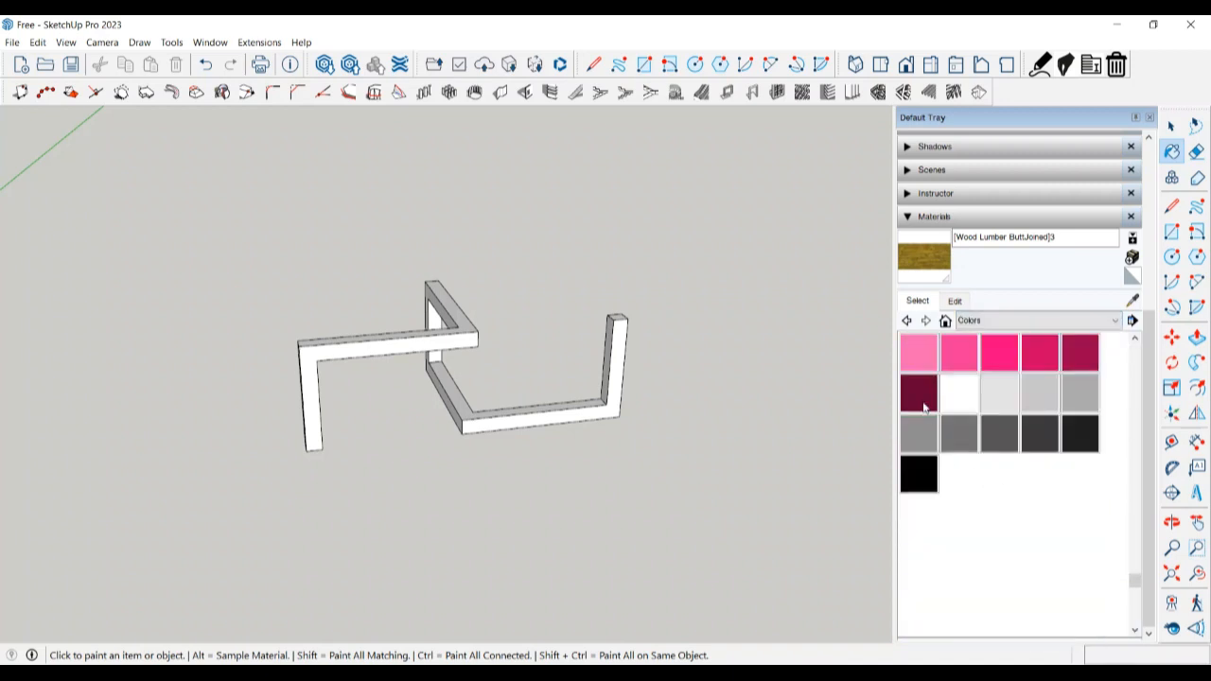
click(920, 395)
click(624, 391)
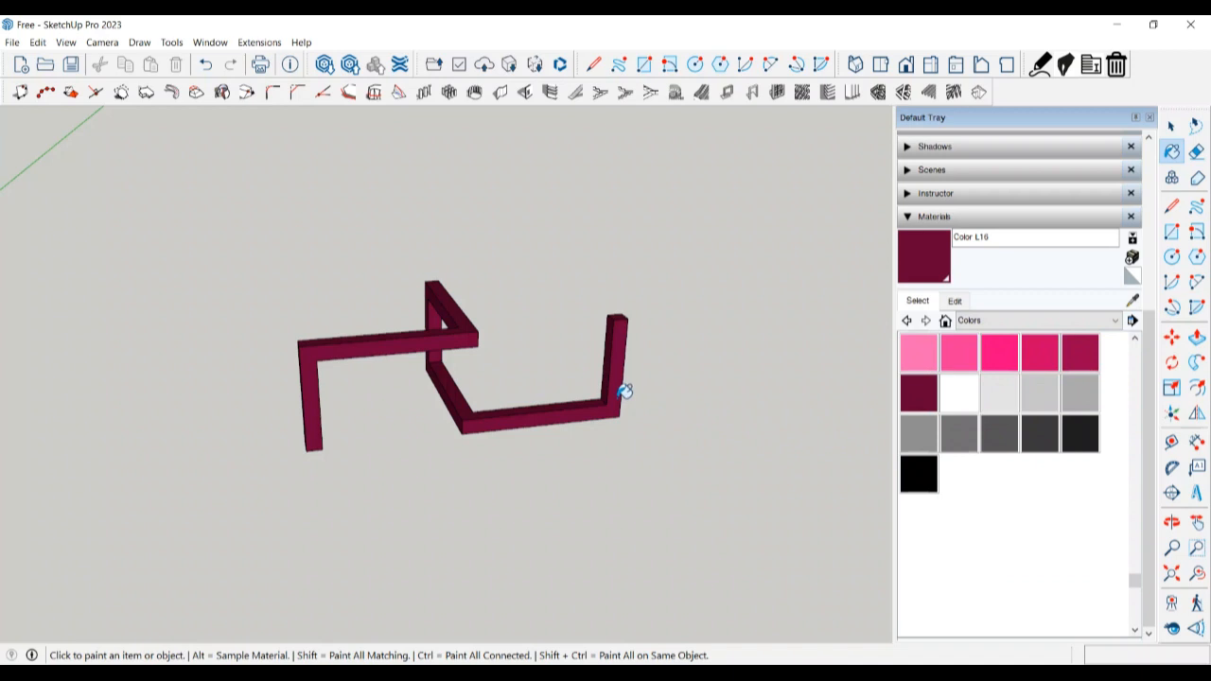
- Edit the frame's colour to hue 75, saturation 7 and brightness 15, and close the tray
click(956, 301)
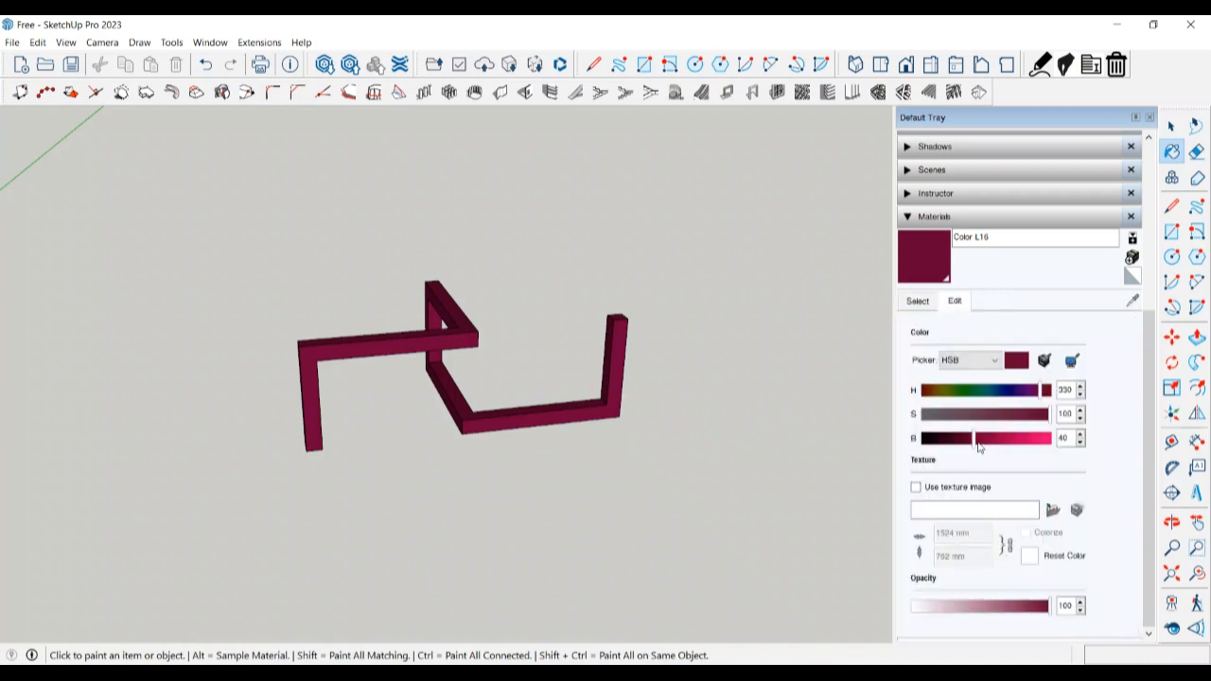
mouse_move(976, 446)
mouse_down()
mouse_move(927, 442)
mouse_move(973, 442)
mouse_up()
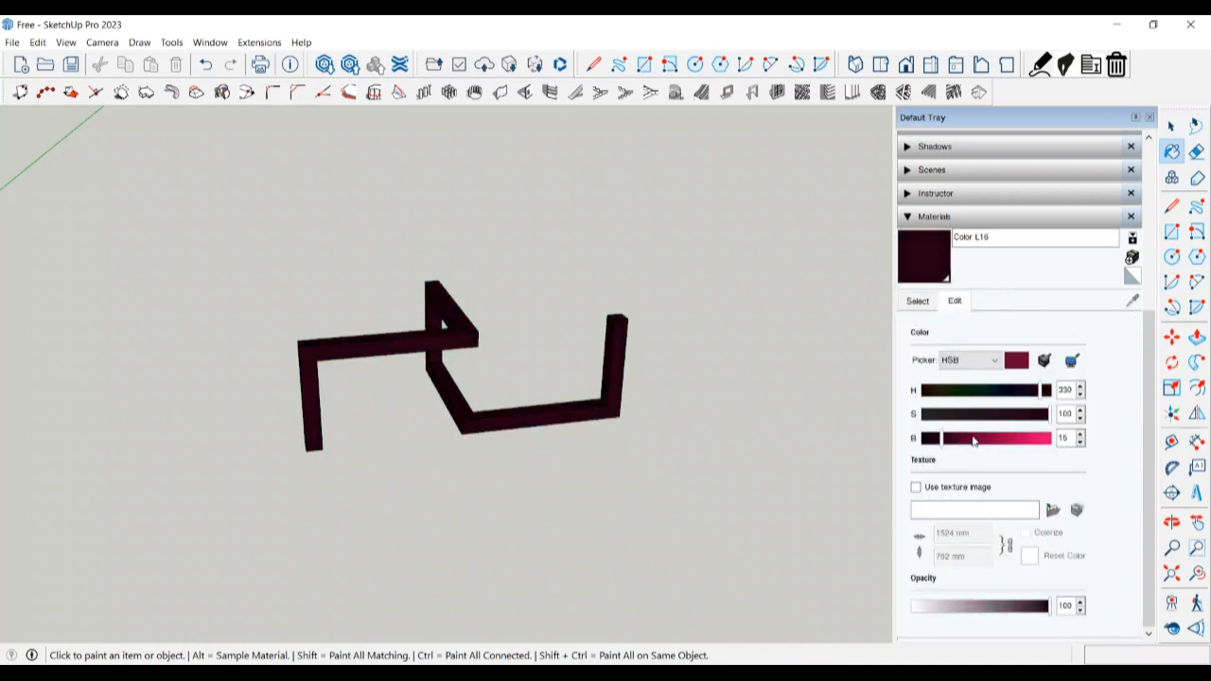
drag(1051, 419, 943, 422)
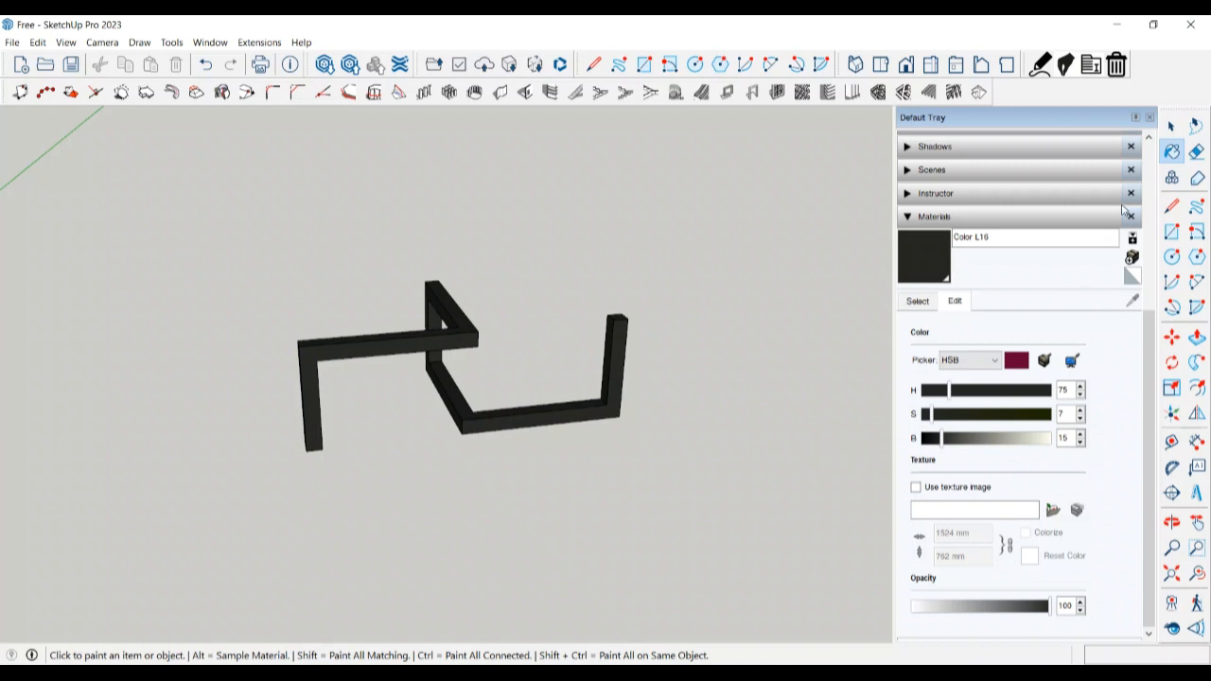
click(1150, 117)
key(space)
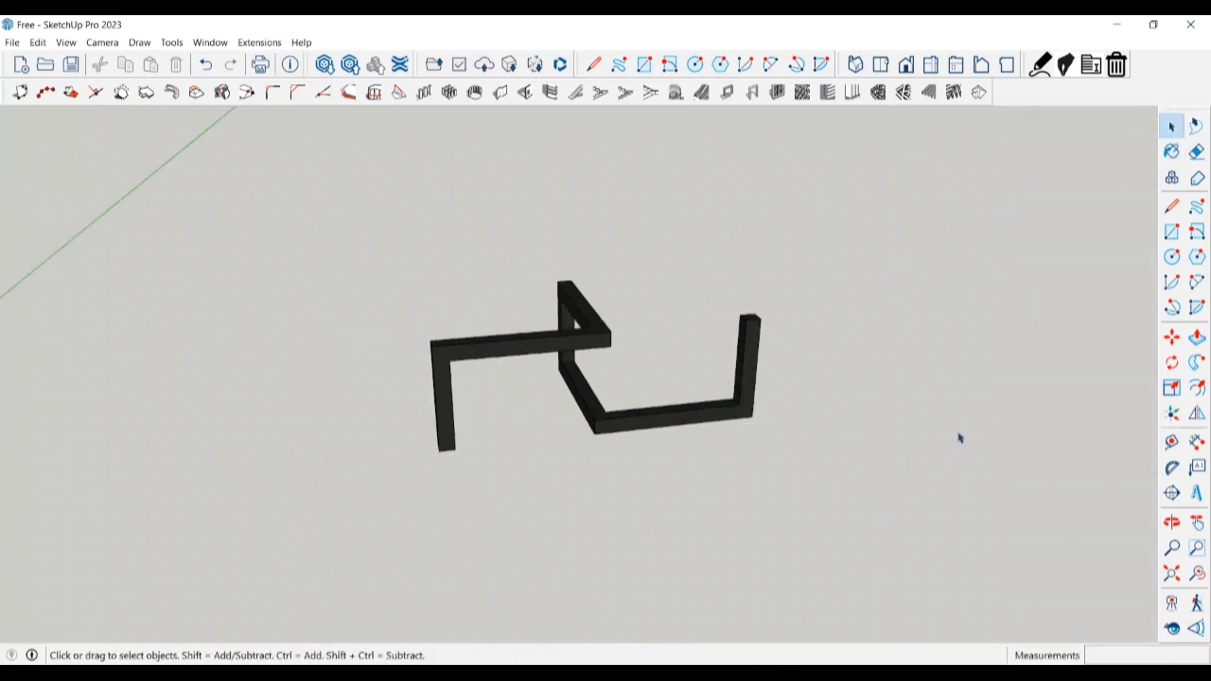
- Place a lengthwise guide along the outer top edge of the first upper bar
middle_drag(960, 437, 763, 572)
scroll(467, 416, down, 2)
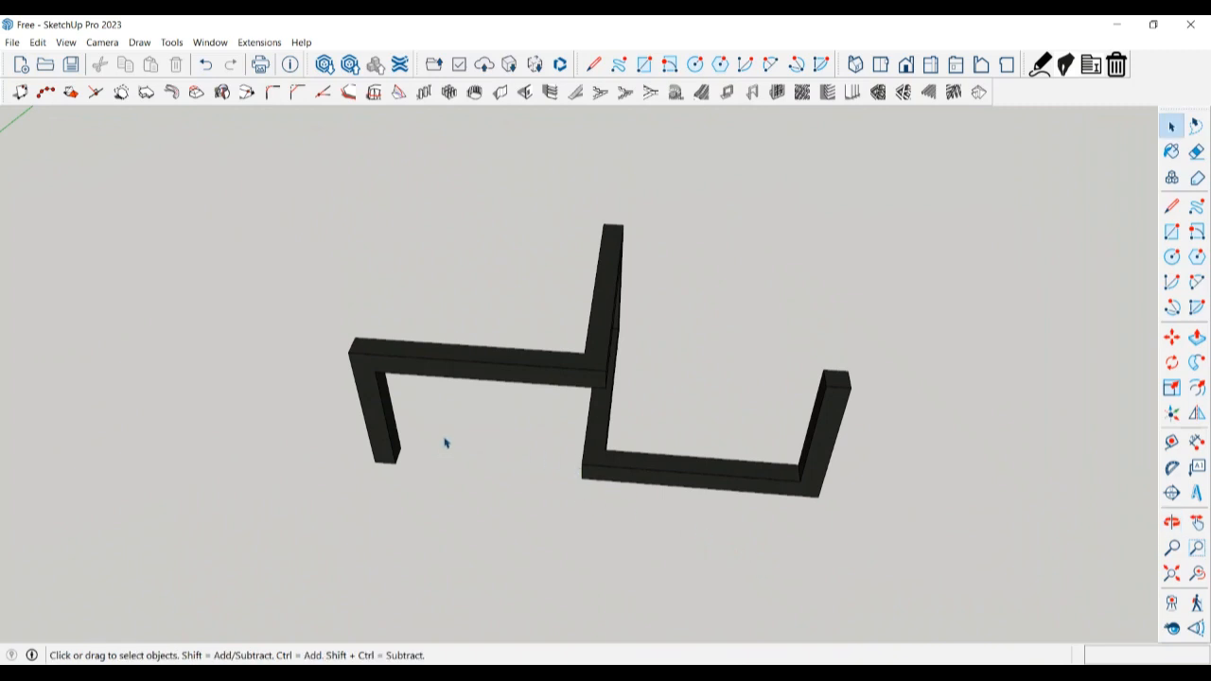
middle_drag(700, 491, 400, 533)
key(t)
click(485, 322)
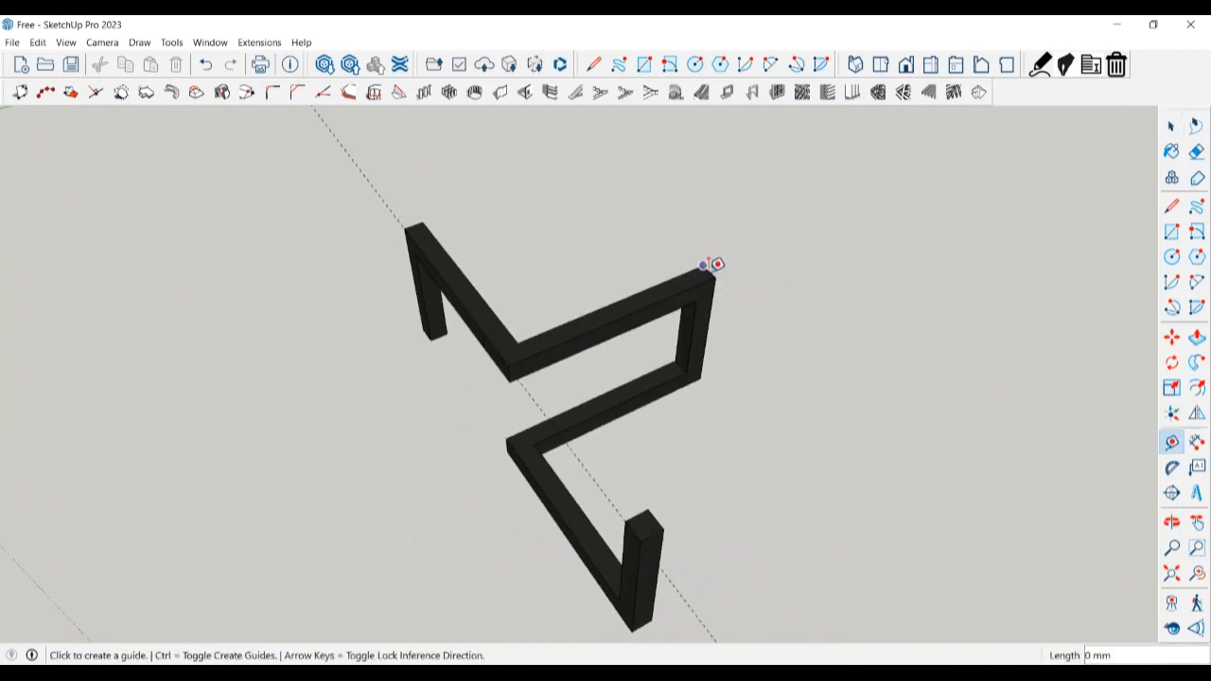
- Place a parallel lengthwise guide through the outer top corner above the frame's middle leg
scroll(713, 263, up, 2)
click(719, 265)
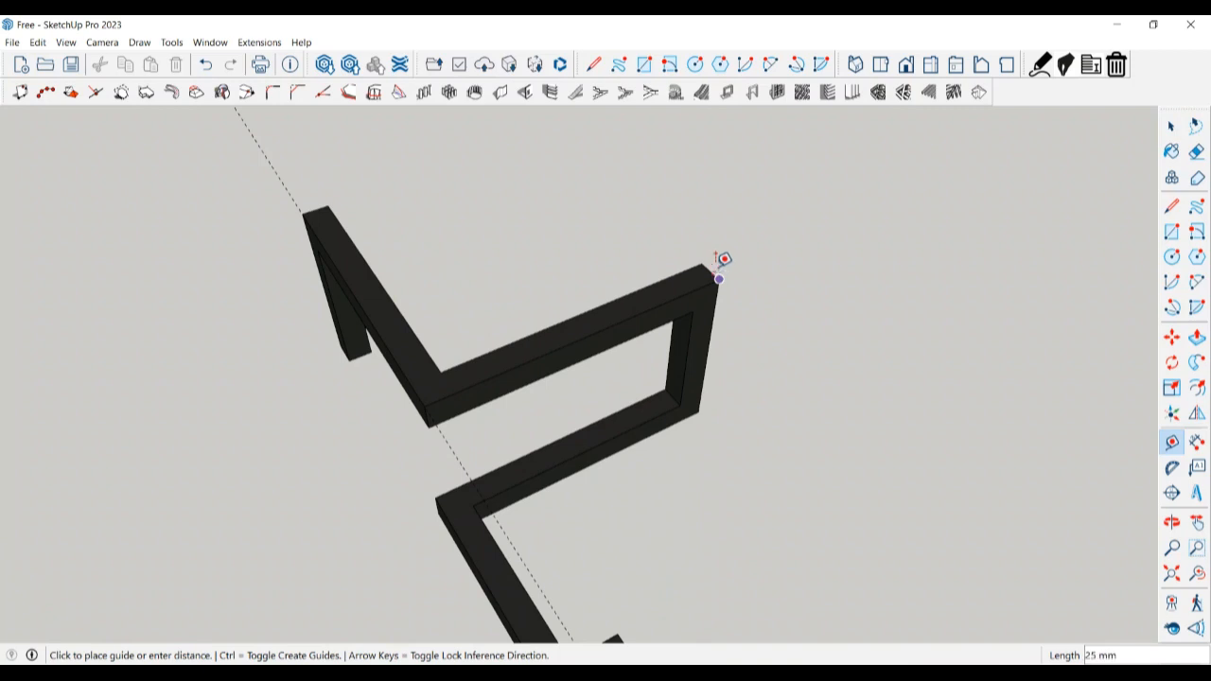
key(space)
key(t)
scroll(710, 271, up, 1)
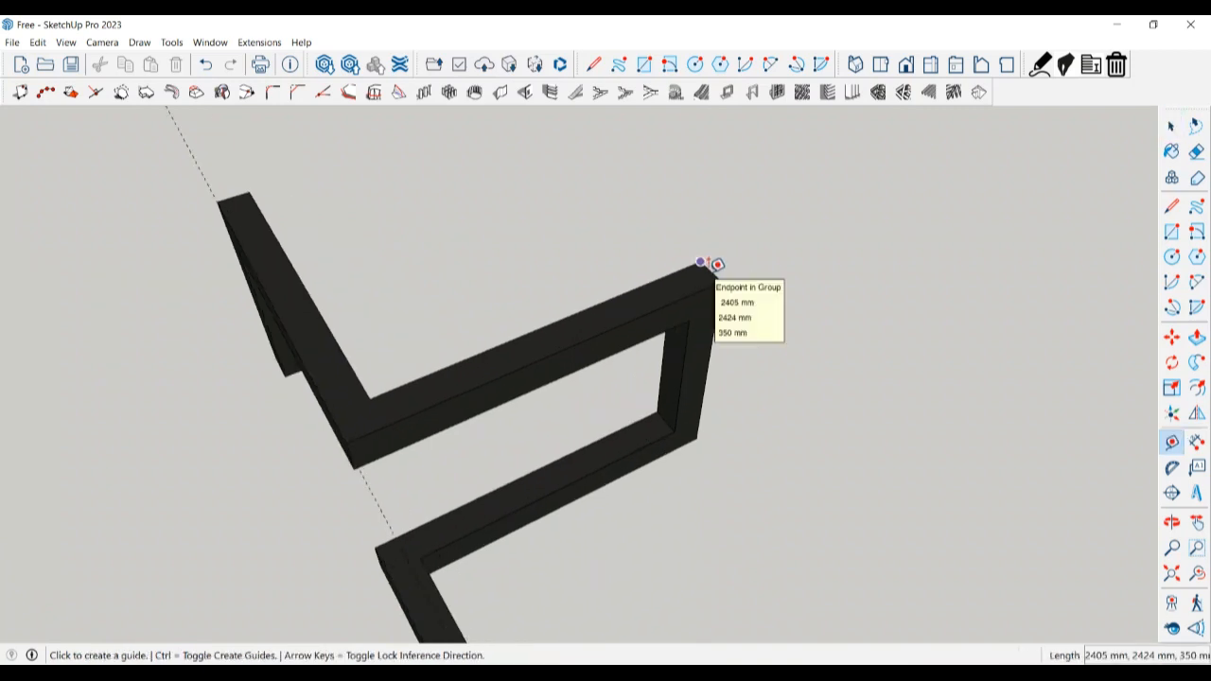
click(712, 271)
click(713, 272)
scroll(682, 273, down, 2)
scroll(653, 268, down, 2)
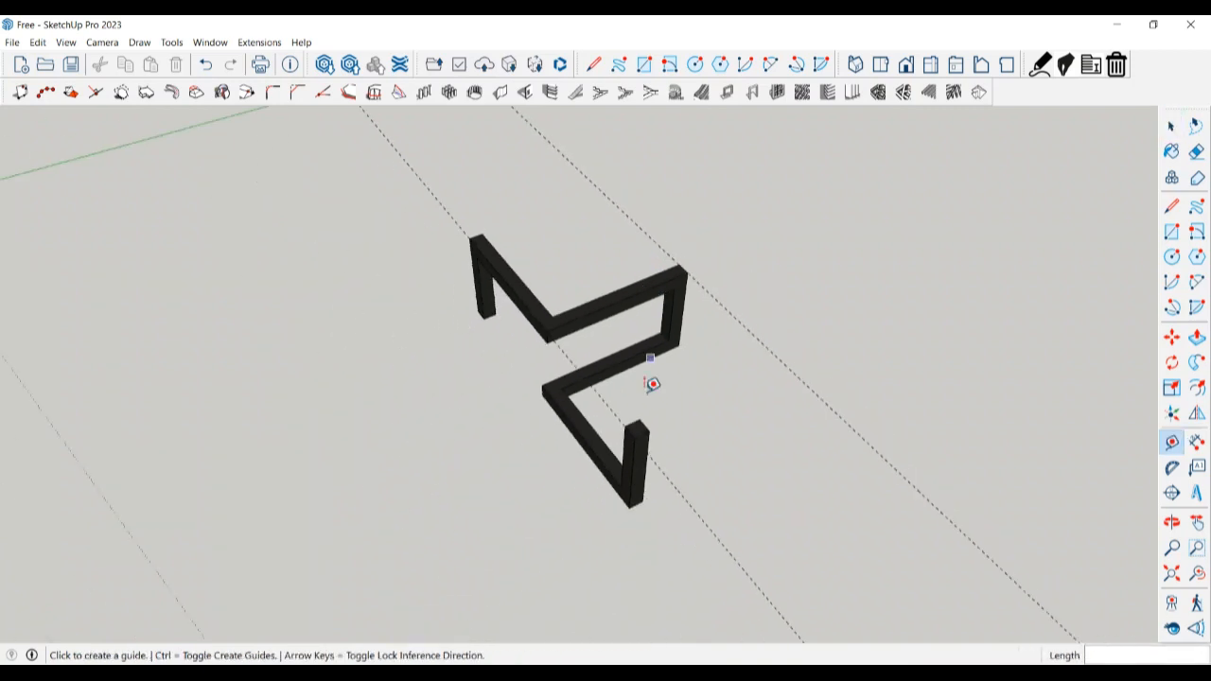
- Place two crosswise guides, one at the top of the last upright and one at the first leg's outer top corner
scroll(649, 384, up, 1)
click(641, 441)
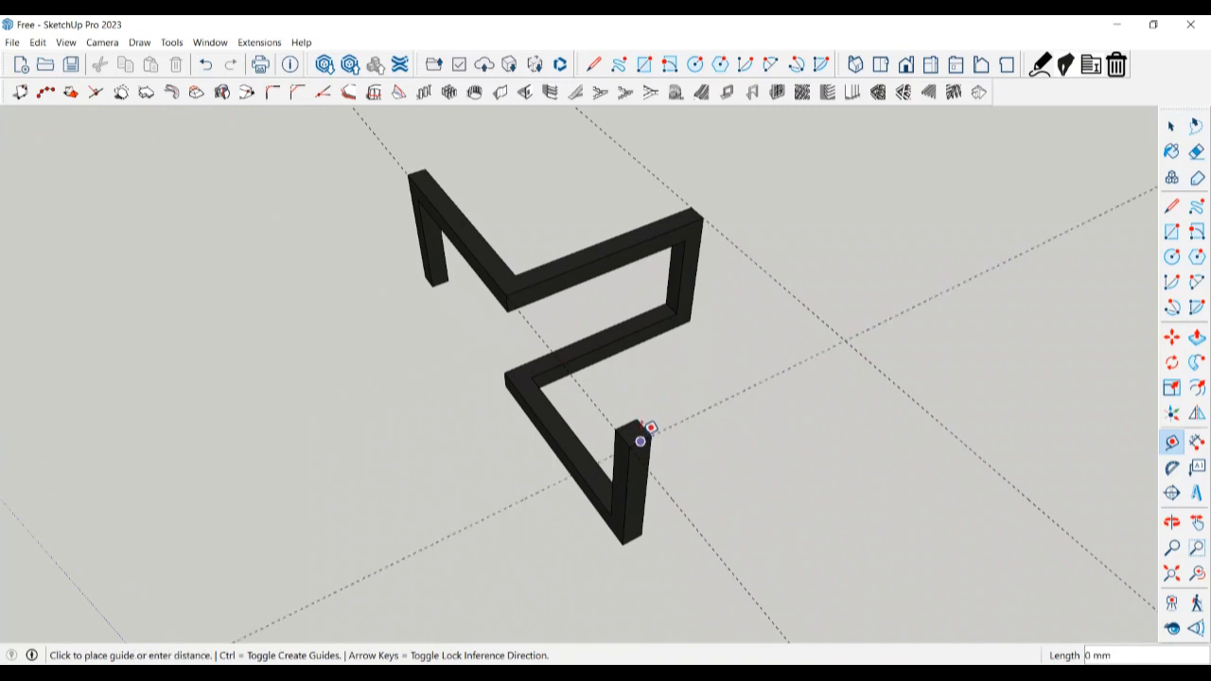
click(640, 441)
scroll(452, 195, up, 1)
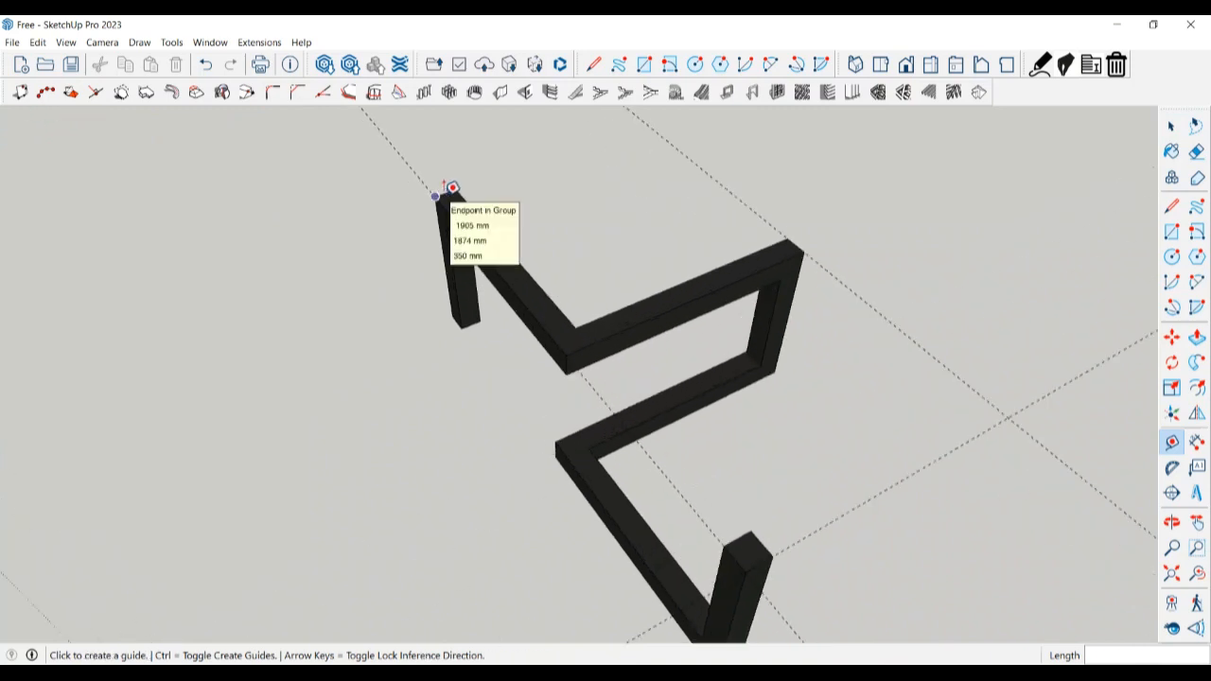
click(445, 193)
click(446, 193)
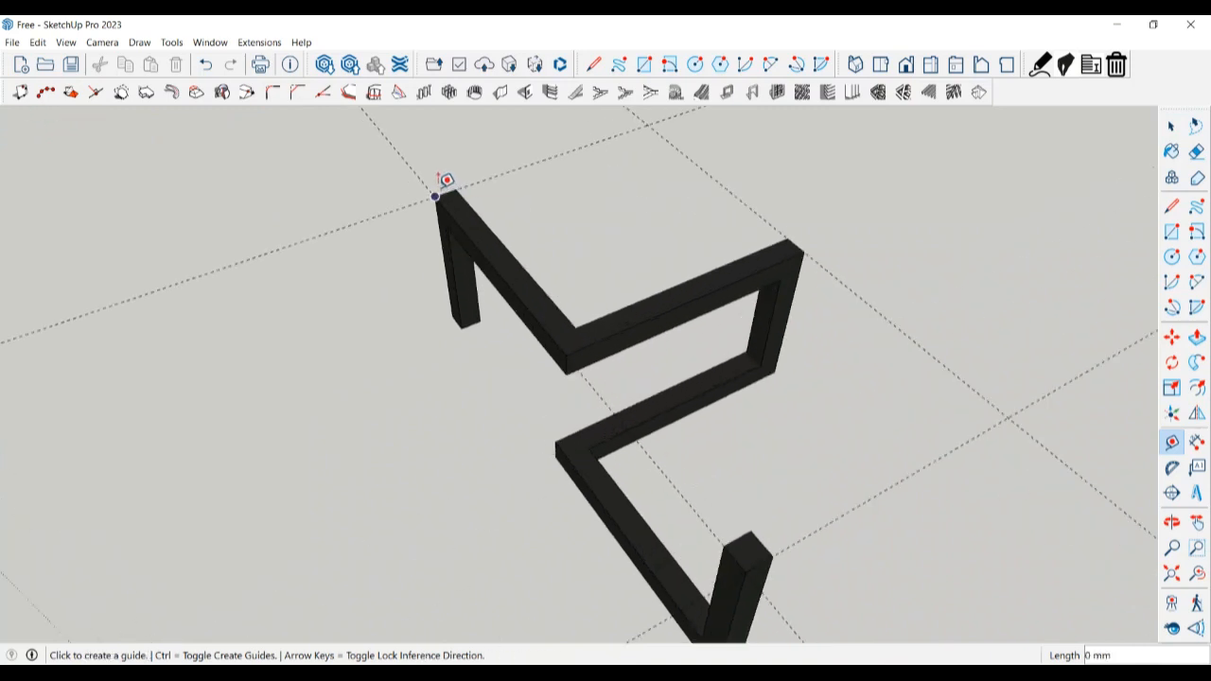
key(space)
- Draw a rectangle of about 1000 by 550 mm between opposite guide intersections over the frame and make it a group
scroll(446, 184, down, 3)
key(r)
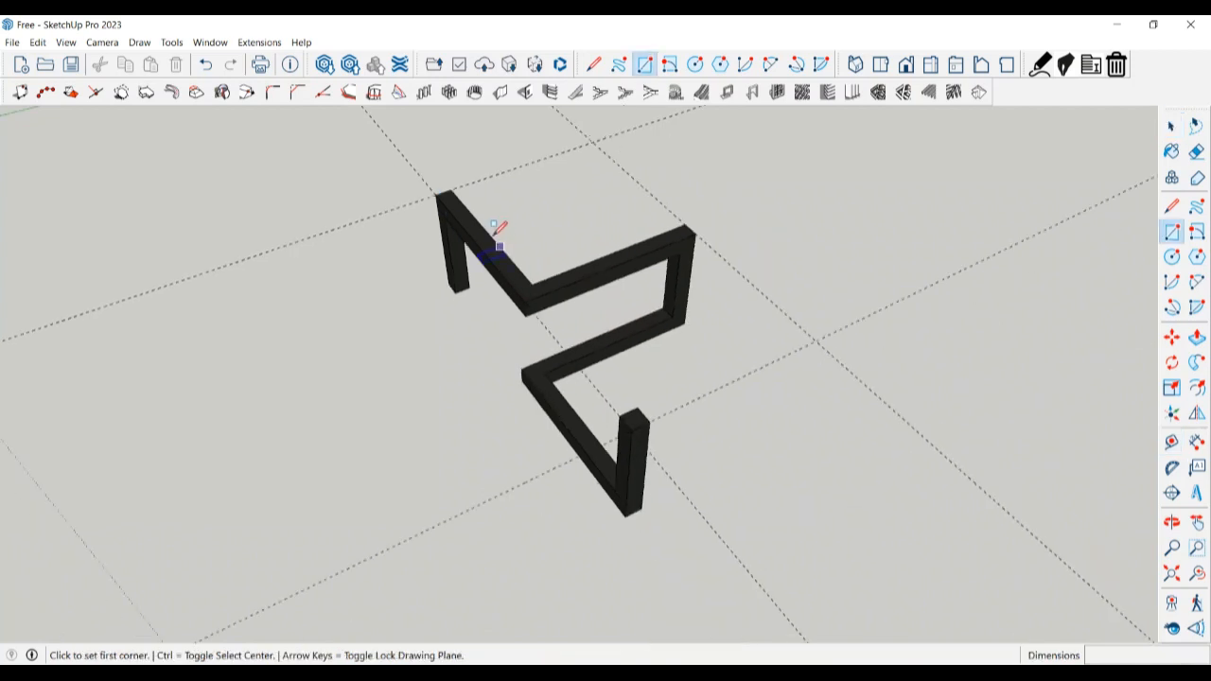
click(437, 192)
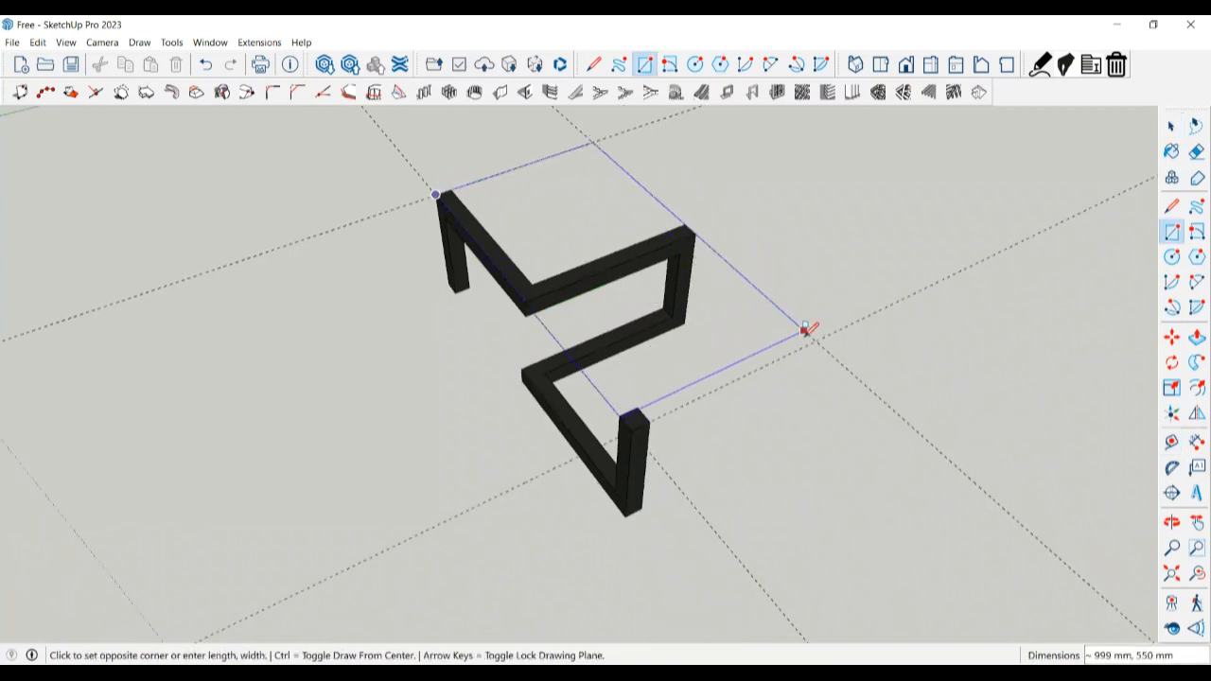
click(815, 342)
key(space)
double_click(719, 330)
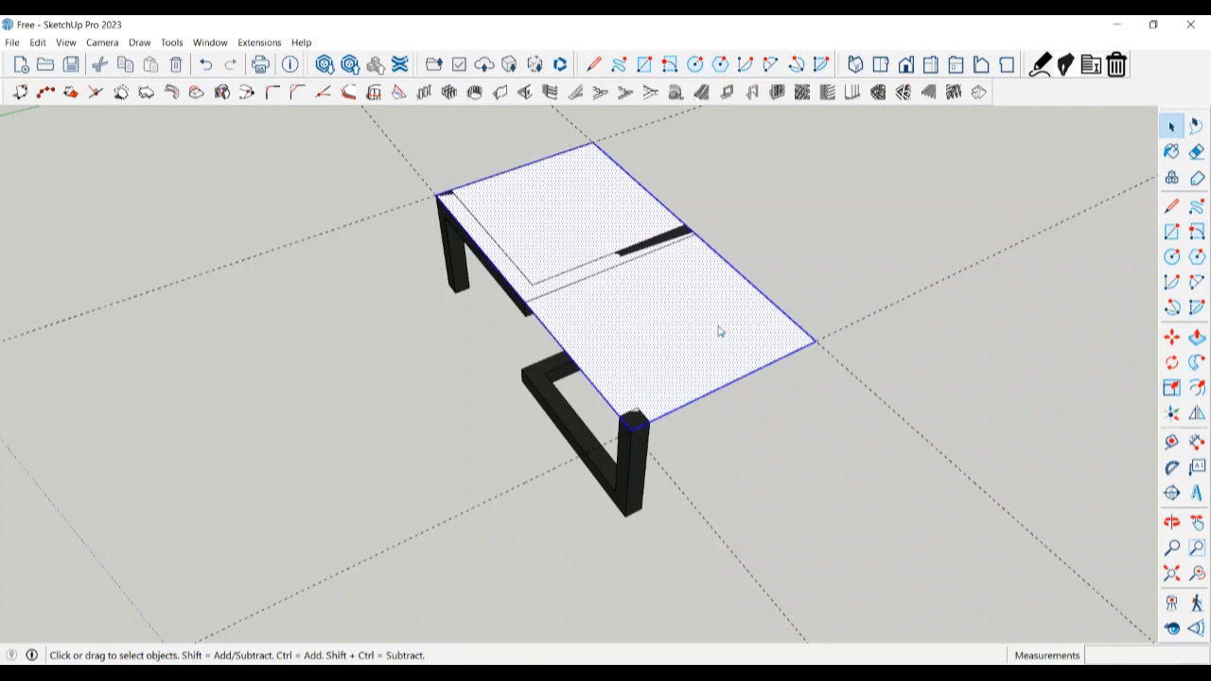
right_click(719, 330)
click(767, 447)
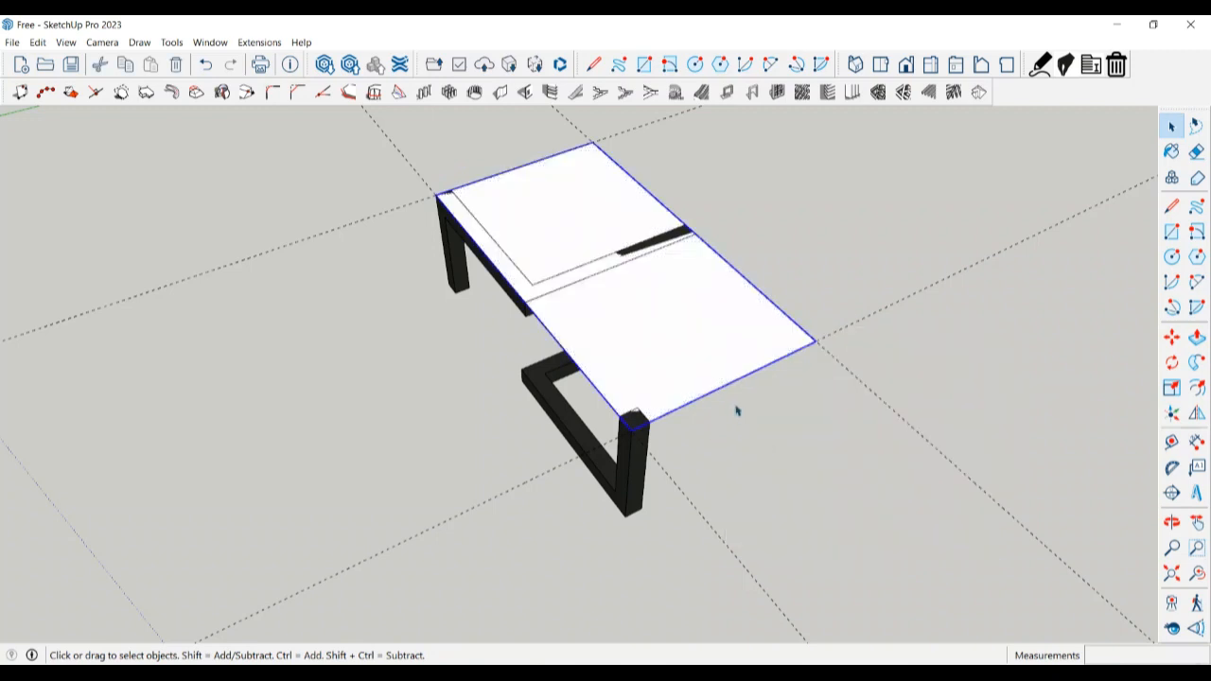
- Open the tabletop group for editing and Push/Pull its face upward to a thickness of 15 mm
key(p)
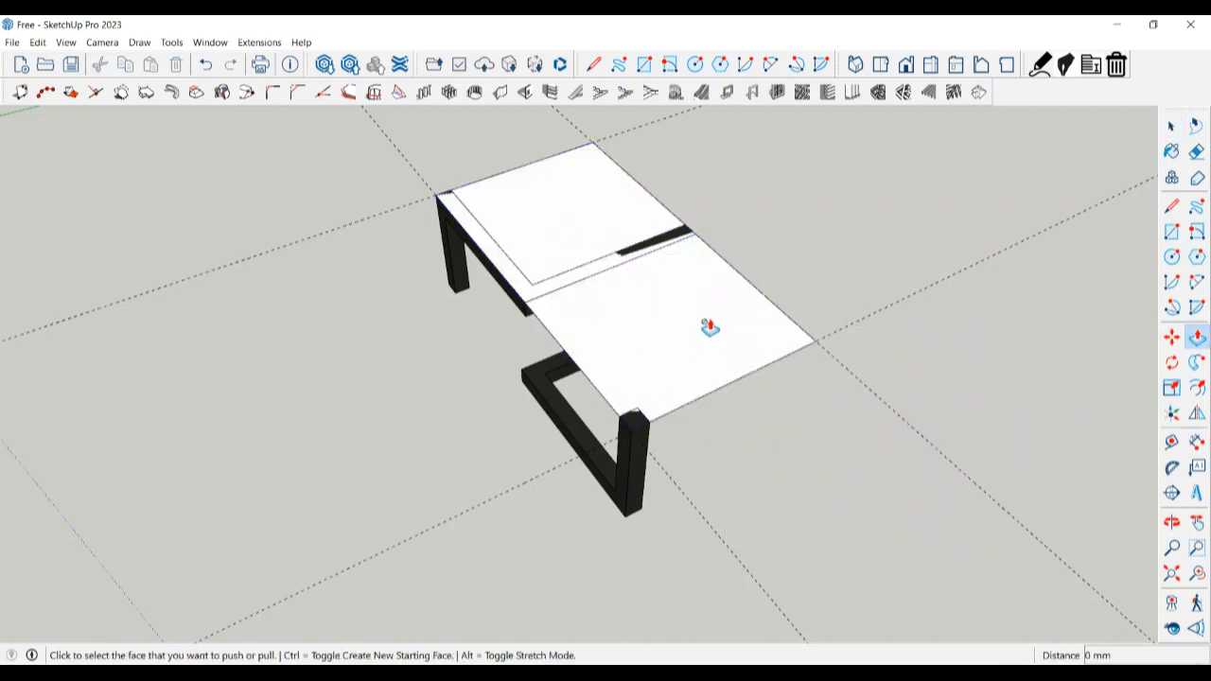
key(space)
click(708, 336)
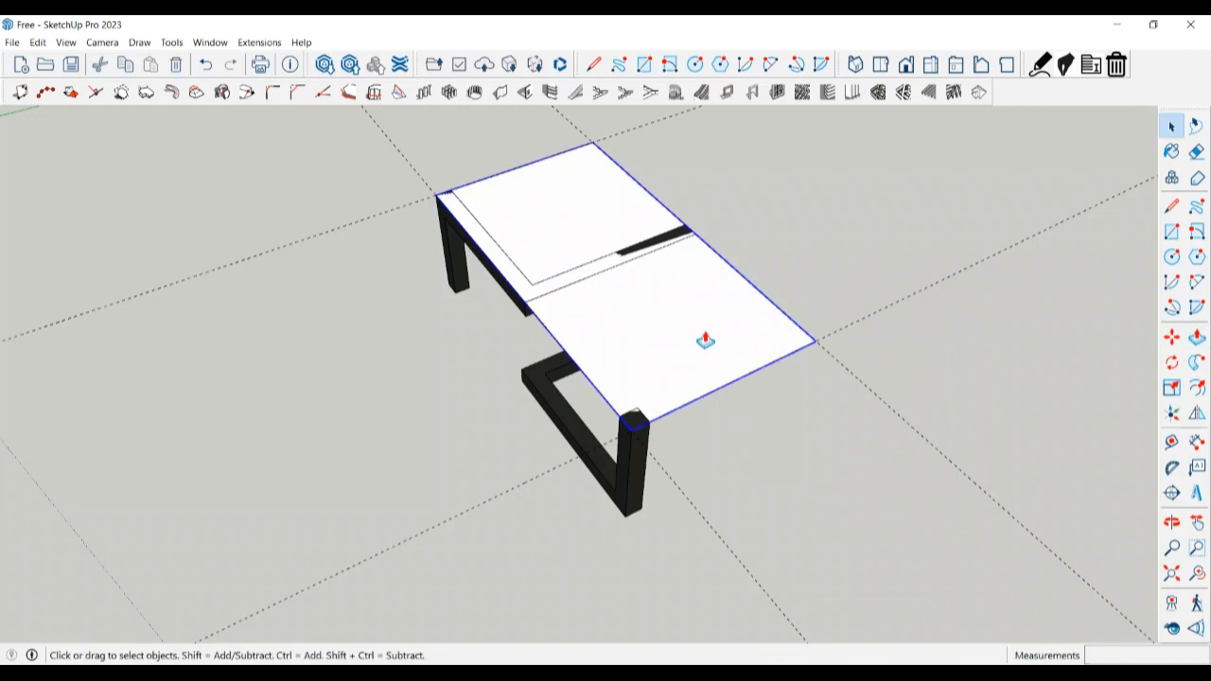
key(p)
key(space)
double_click(690, 338)
key(p)
click(689, 341)
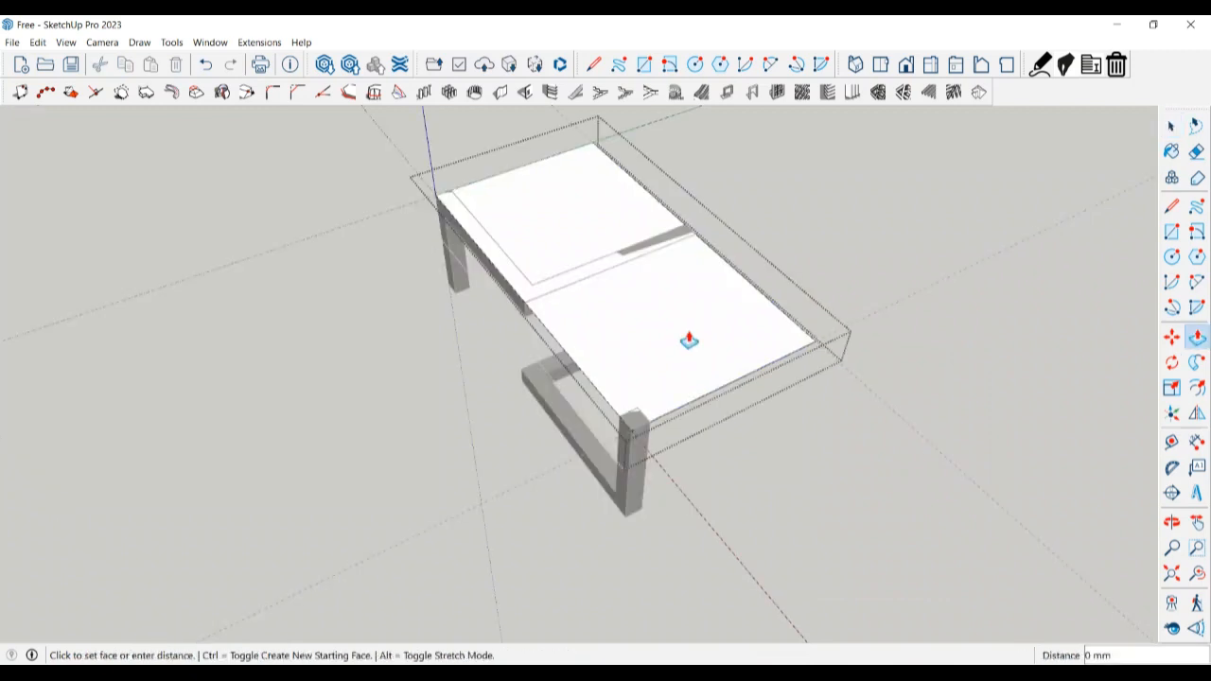
click(693, 324)
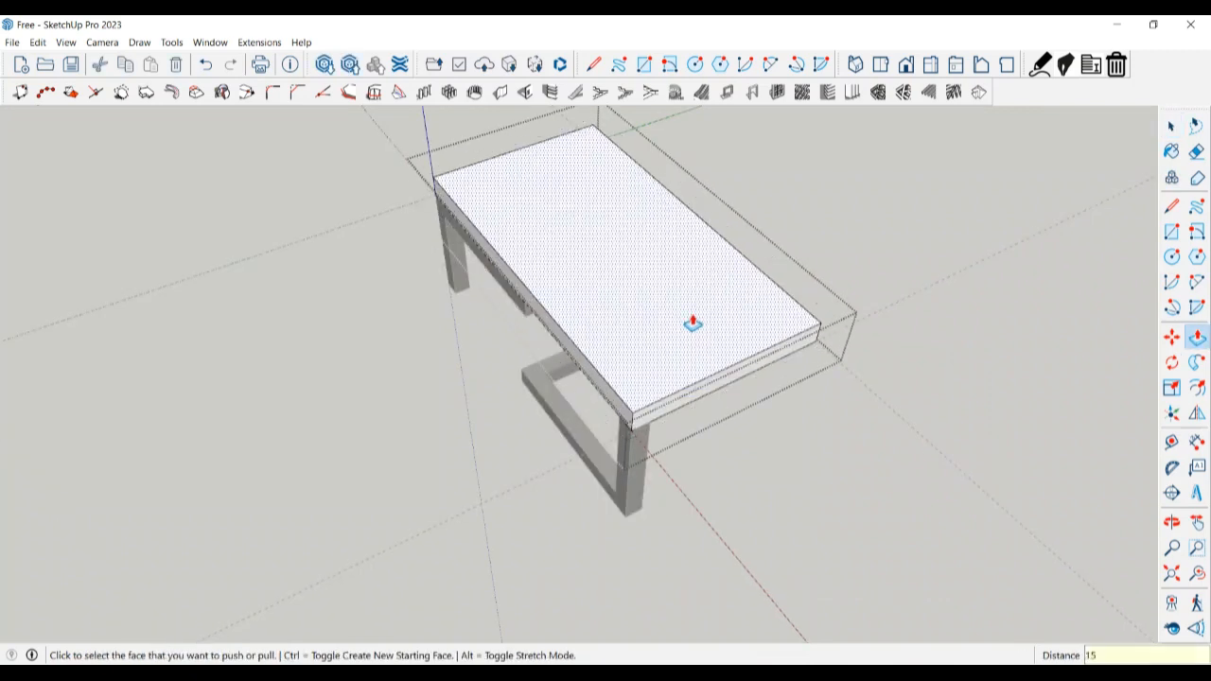
key(Return)
key(space)
- Extend the tabletop's short end above the last upright outward by 20 mm with Push/Pull
scroll(732, 425, up, 2)
middle_drag(732, 425, 664, 396)
key(p)
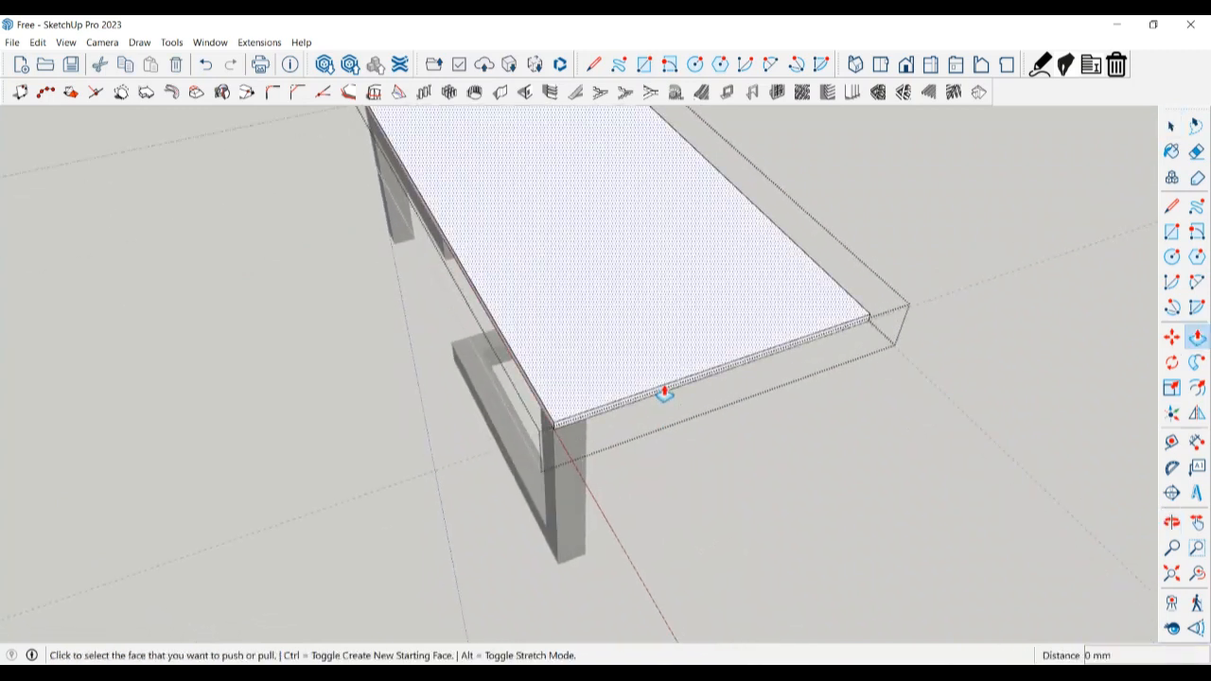
scroll(664, 396, up, 2)
click(666, 402)
click(683, 427)
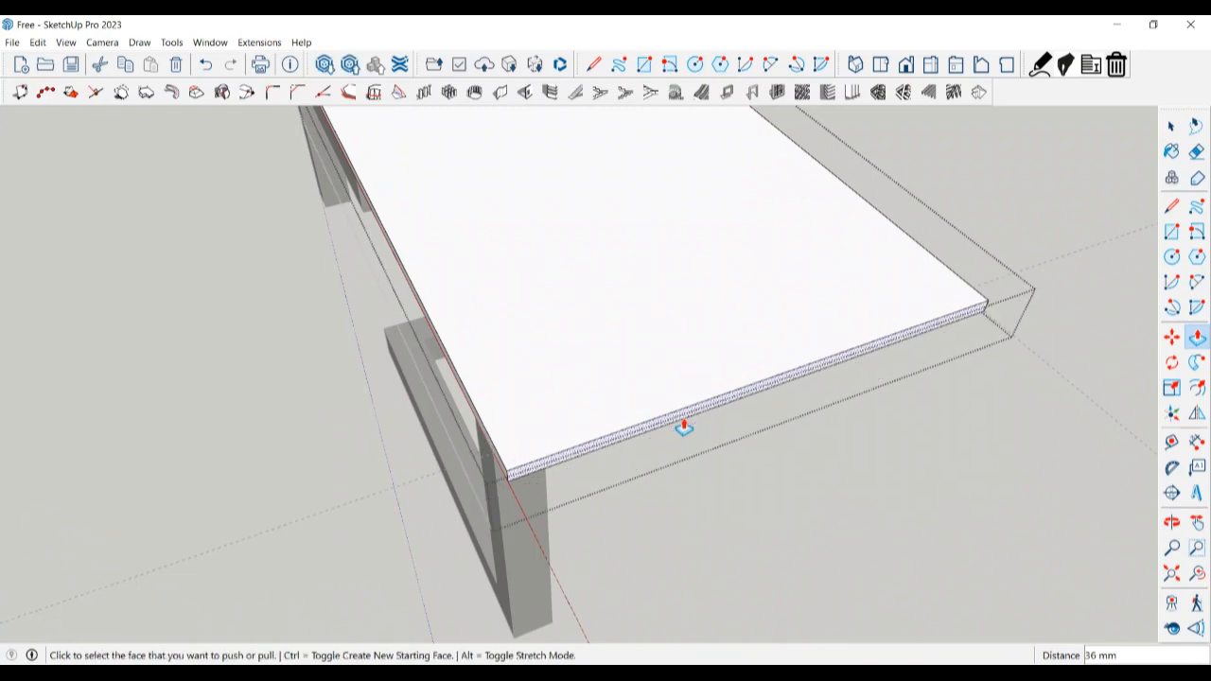
text(20)
key(Return)
- Extend the tabletop's long side above the frame's middle leg outward by 20 mm
scroll(687, 424, down, 2)
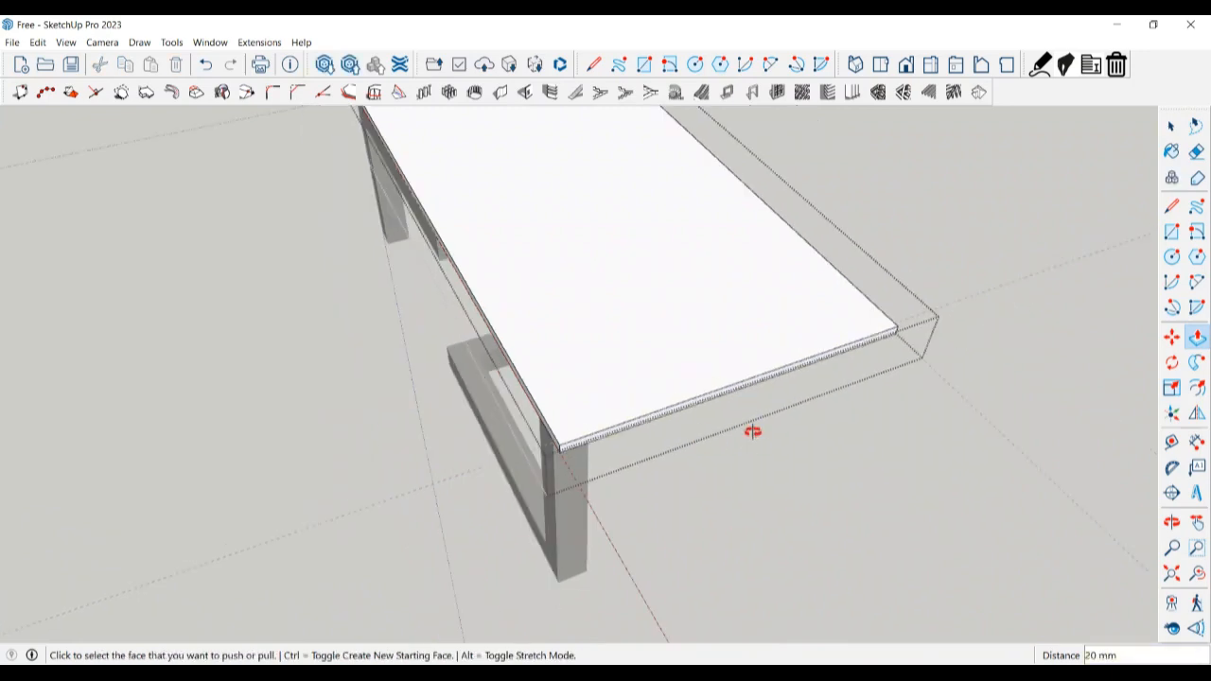
middle_drag(751, 429, 344, 406)
scroll(943, 335, up, 2)
scroll(912, 301, up, 2)
click(912, 301)
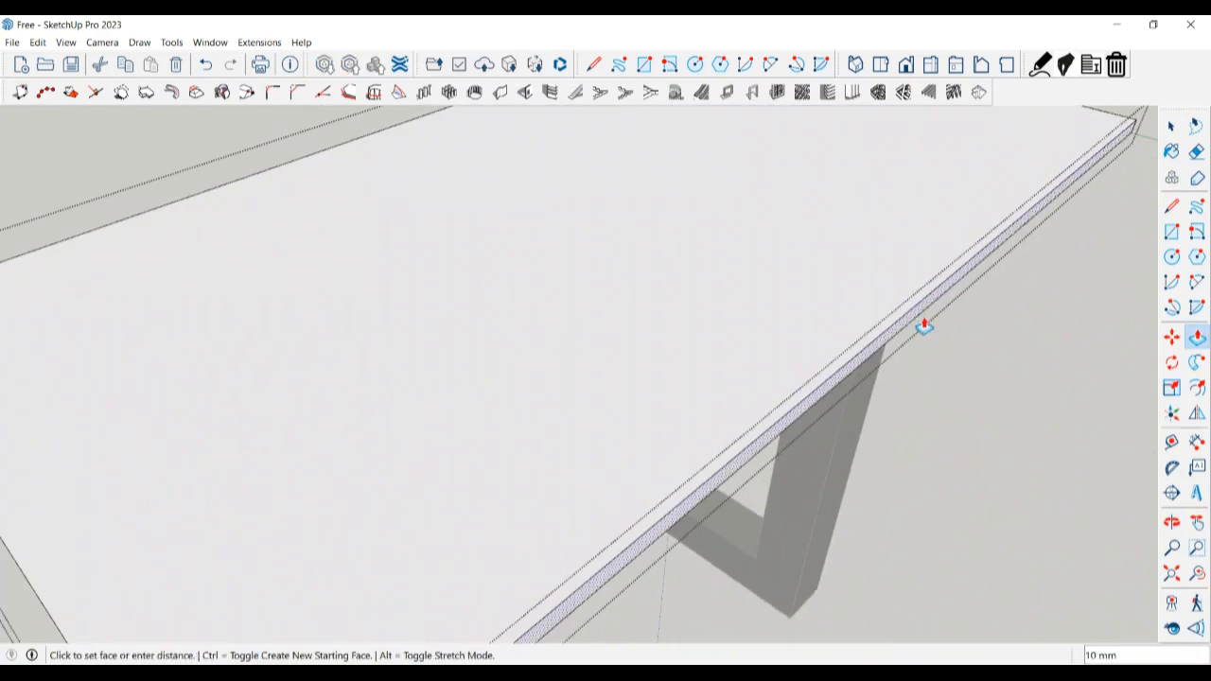
click(925, 327)
text(3)
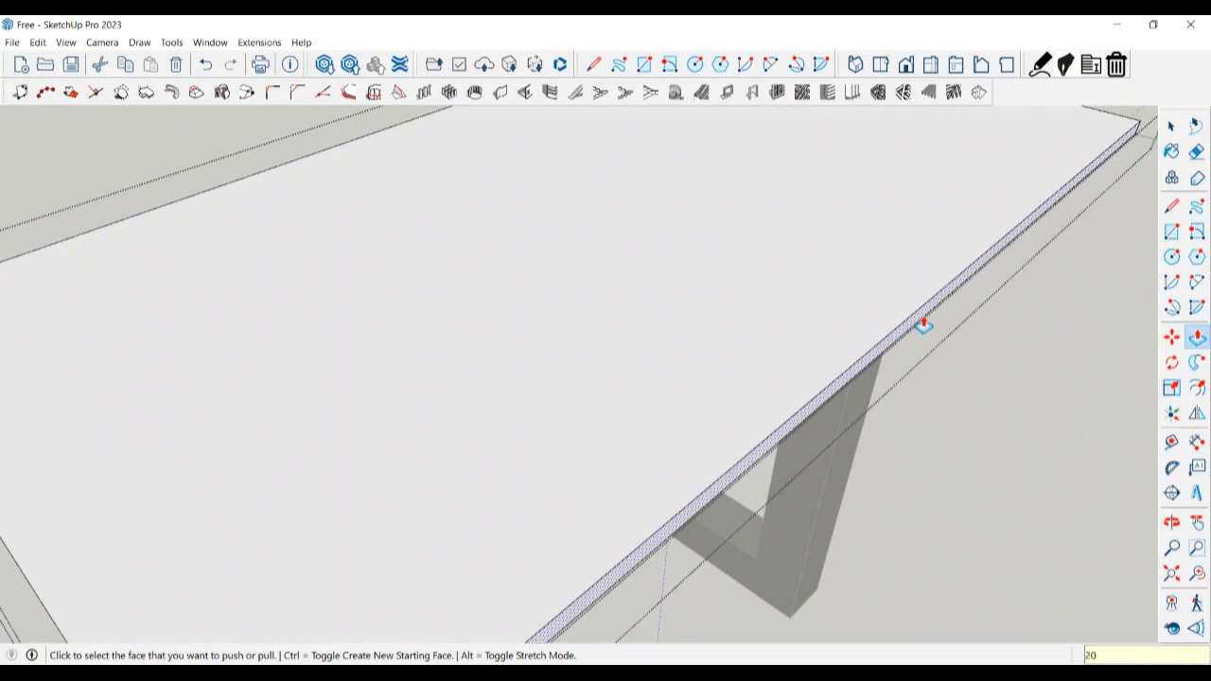
key(Return)
- Extend the tabletop's short end above the first leg outward by 20 mm
scroll(924, 325, down, 1)
scroll(535, 346, down, 4)
middle_drag(857, 425, 445, 468)
scroll(871, 454, up, 3)
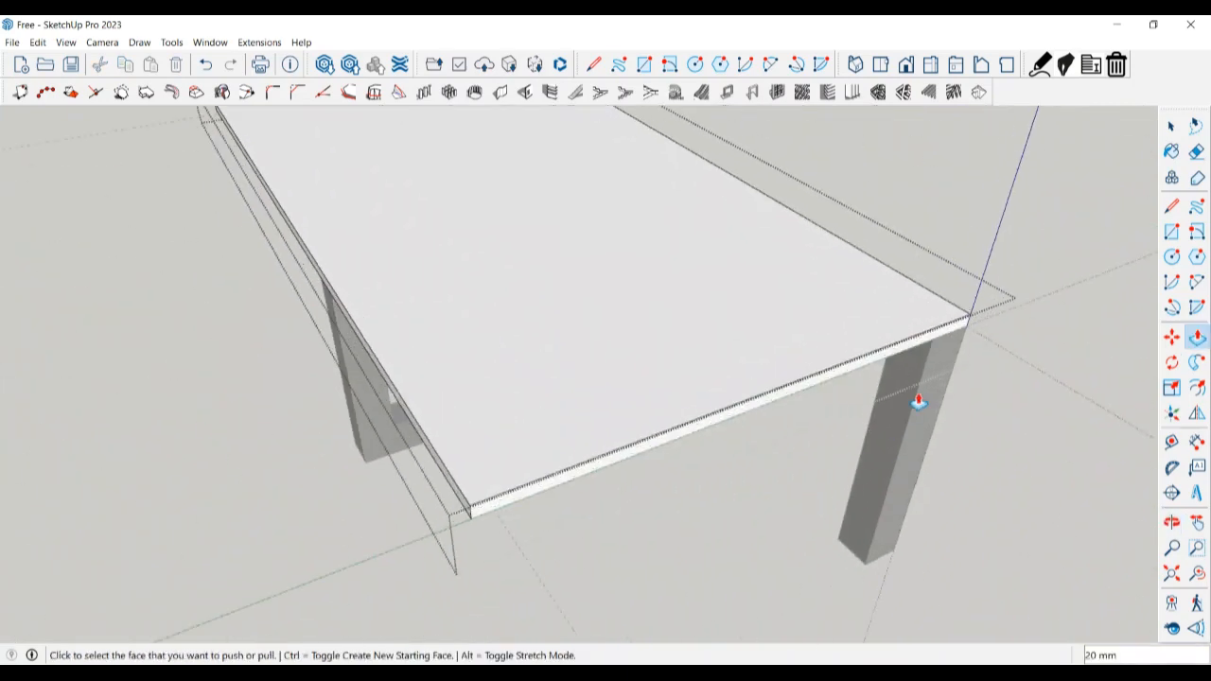
click(951, 344)
click(968, 359)
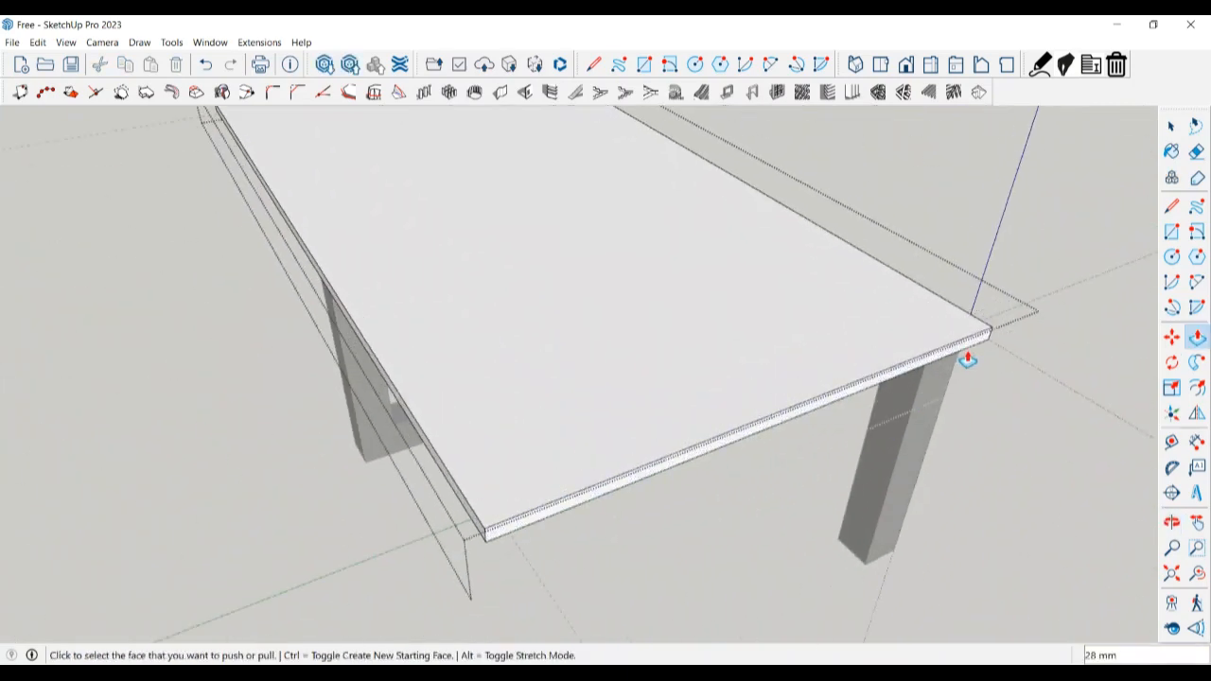
key(Return)
- Extend the remaining long side above the first upper bar outward by 20 mm and leave the tabletop group
middle_drag(965, 360, 543, 576)
click(615, 568)
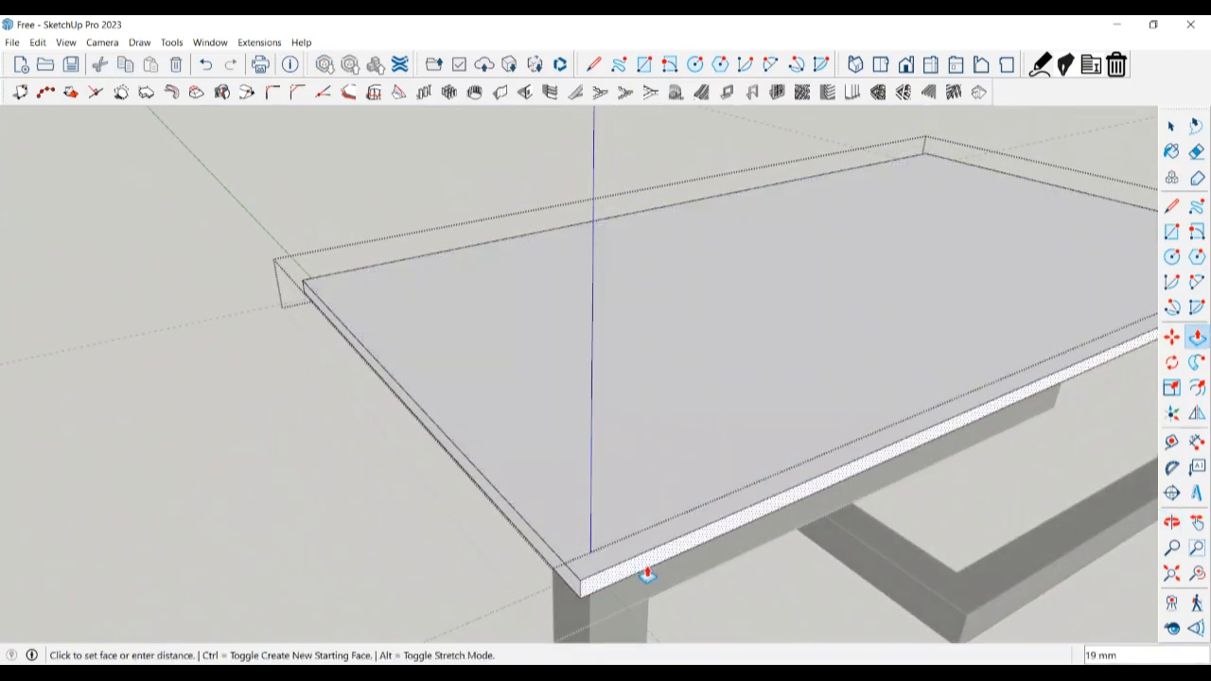
click(650, 574)
scroll(425, 501, down, 3)
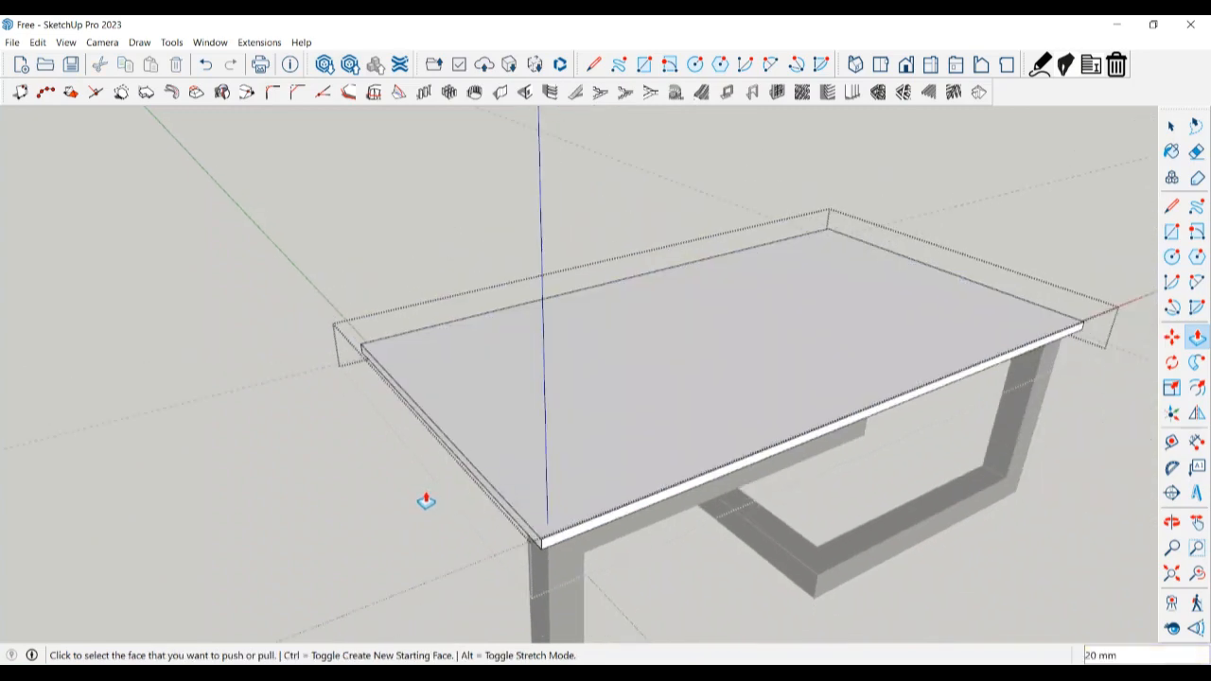
key(space)
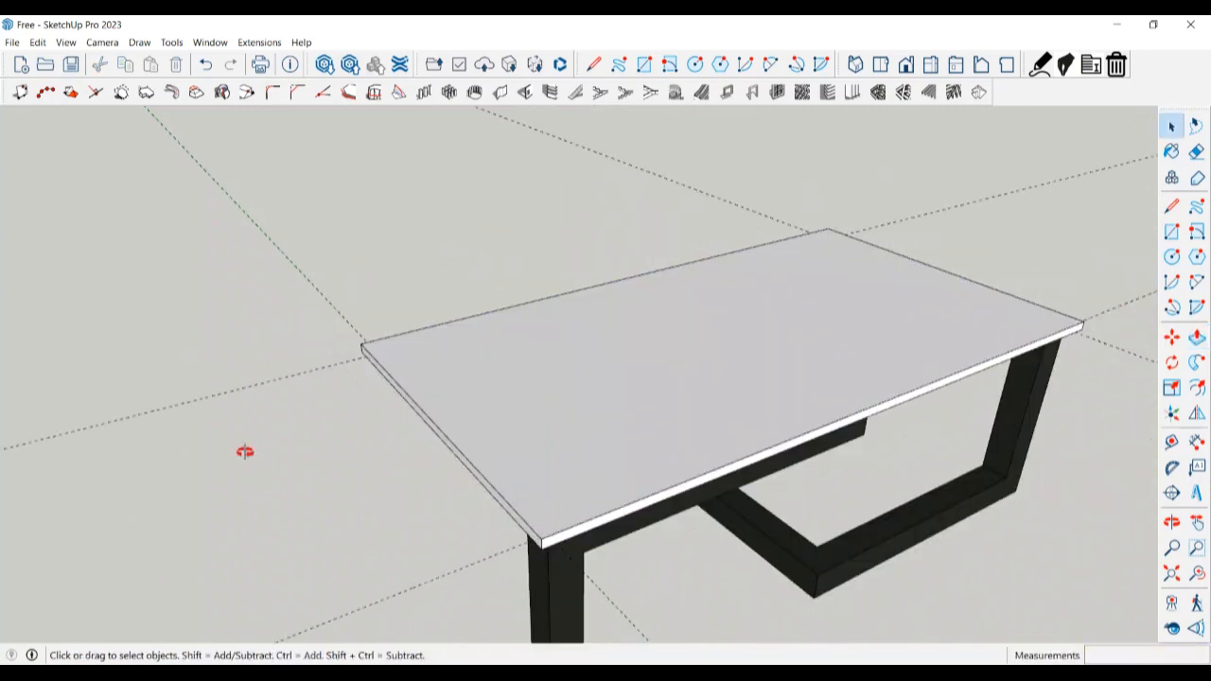
- Erase the four guide lines around the tabletop
middle_drag(245, 452, 514, 495)
scroll(514, 495, down, 3)
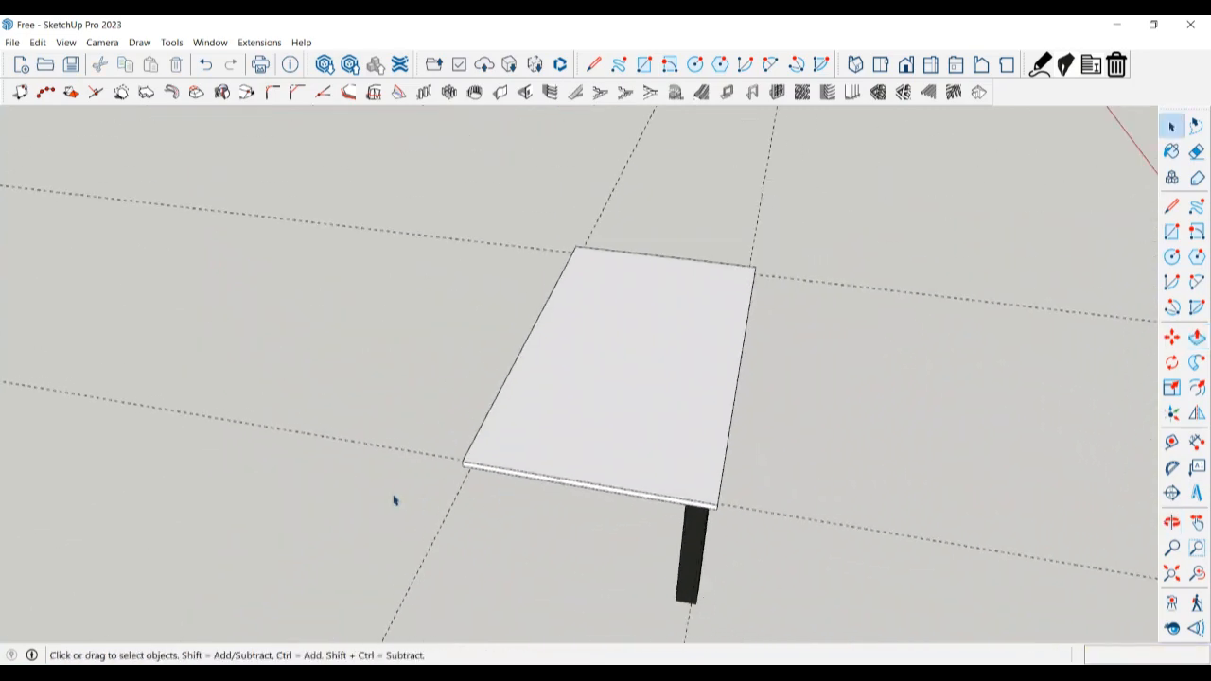
key(e)
drag(363, 486, 390, 407)
drag(509, 185, 882, 243)
key(space)
- Paint the tabletop with Translucent Glass Dark Green from the Glass and Mirrors materials
scroll(878, 246, down, 3)
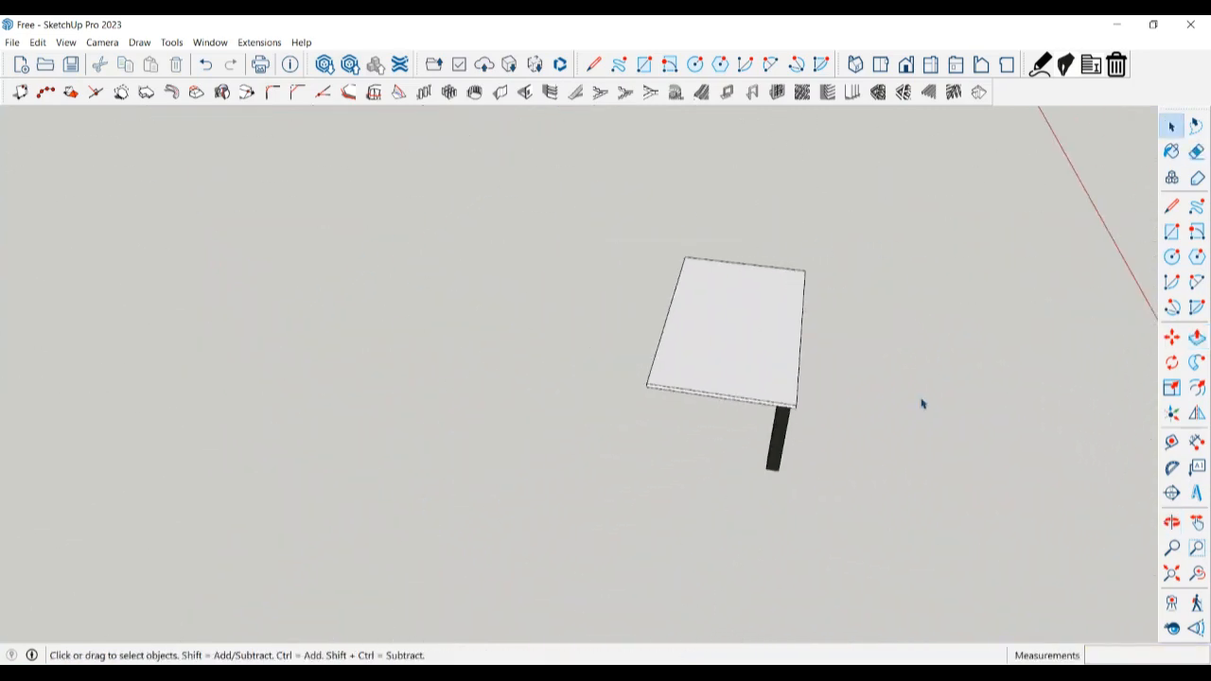
middle_drag(922, 403, 211, 322)
scroll(248, 305, down, 3)
middle_drag(540, 345, 370, 441)
scroll(546, 251, up, 3)
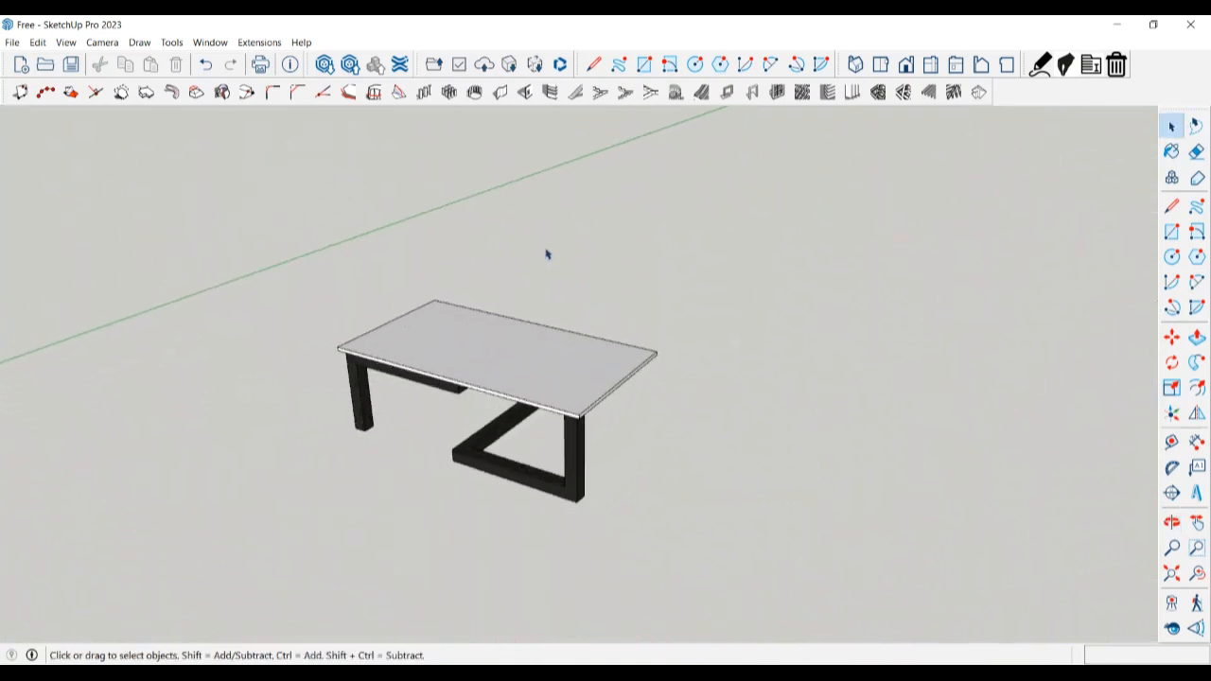
middle_drag(546, 251, 616, 453)
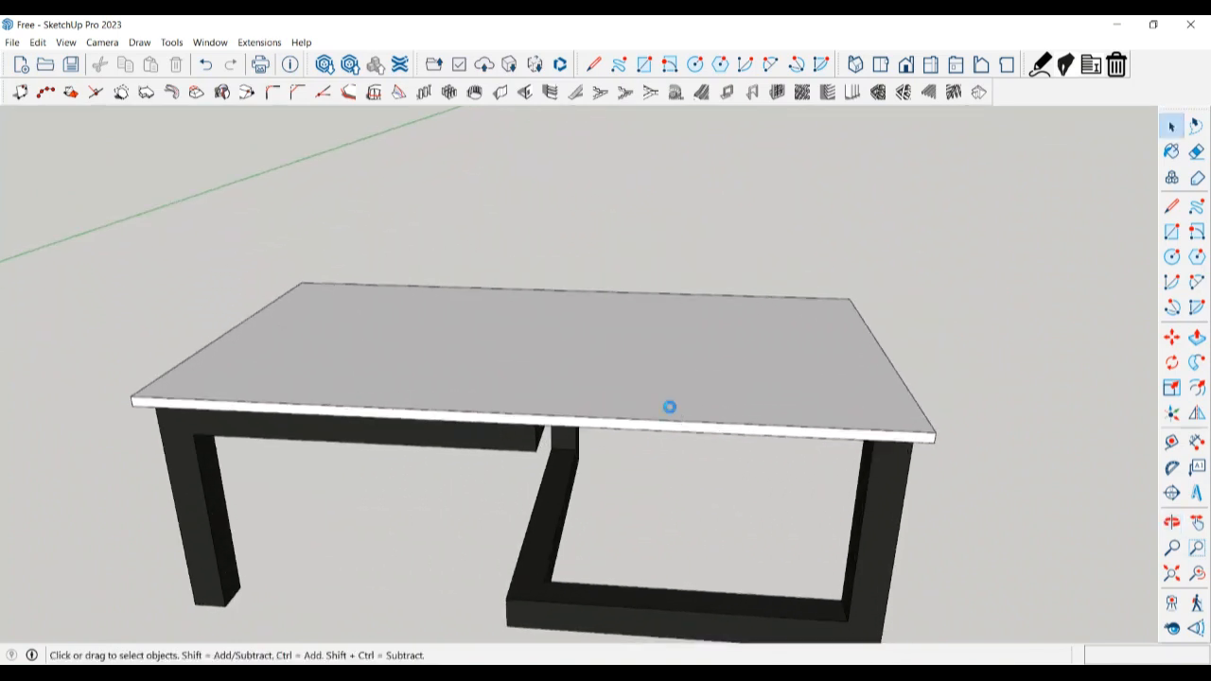
key(b)
click(918, 301)
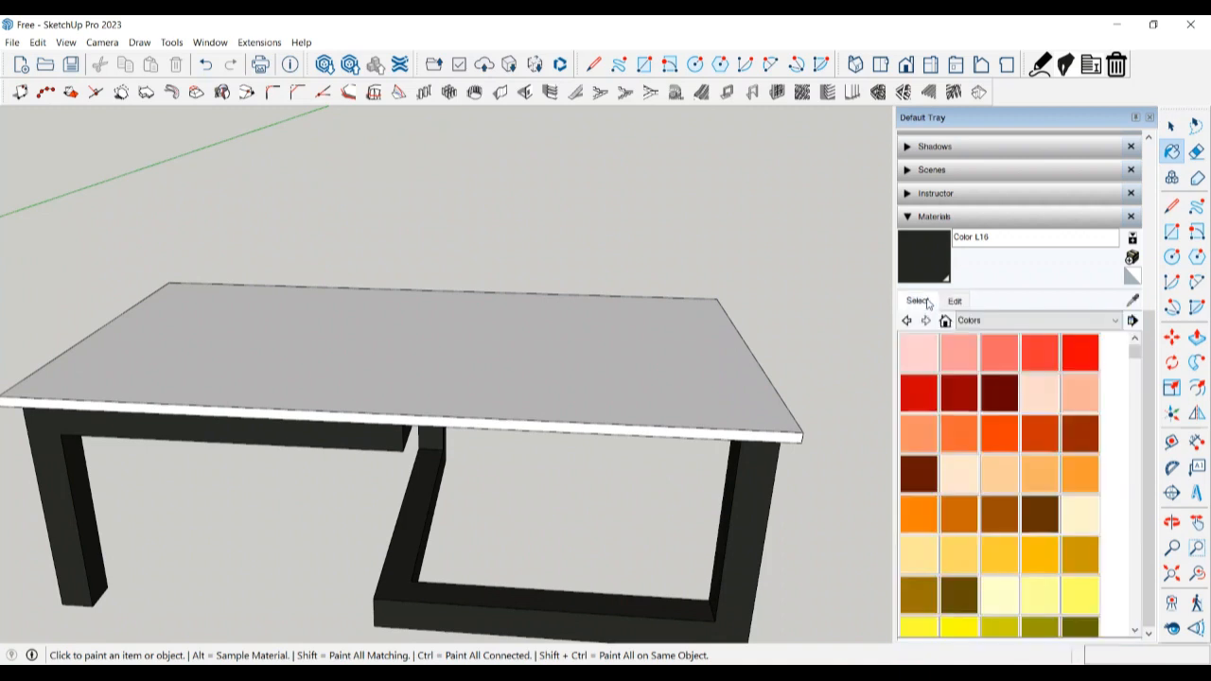
click(1029, 322)
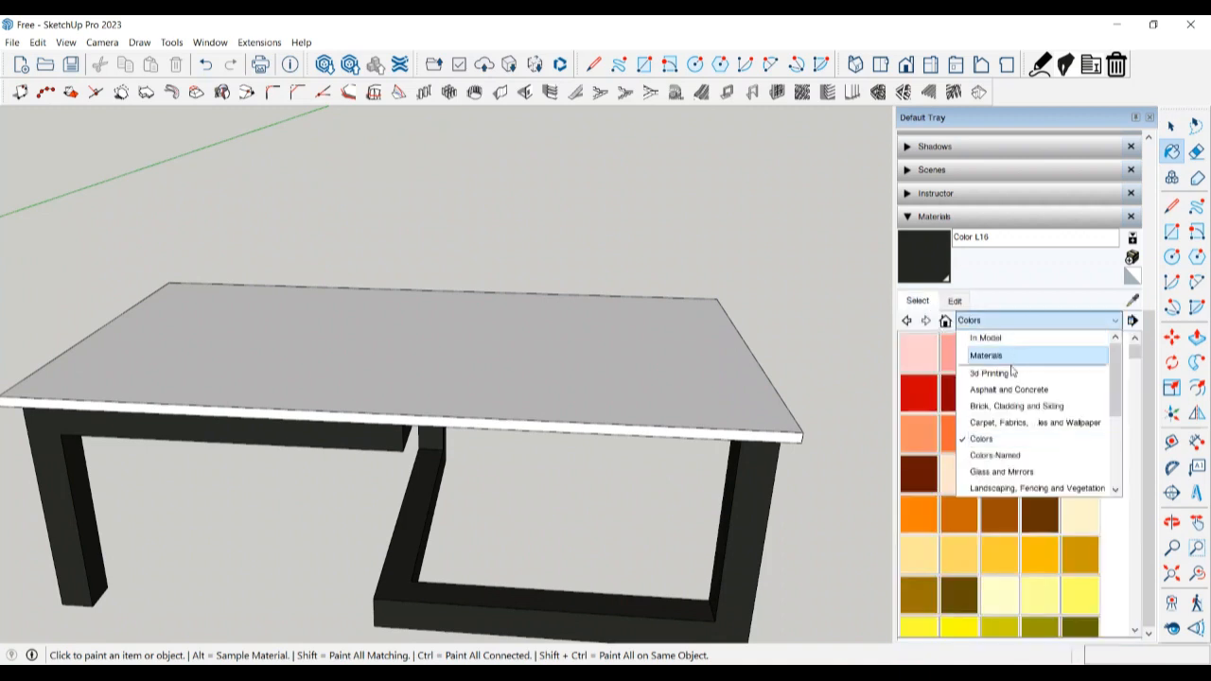
click(1019, 471)
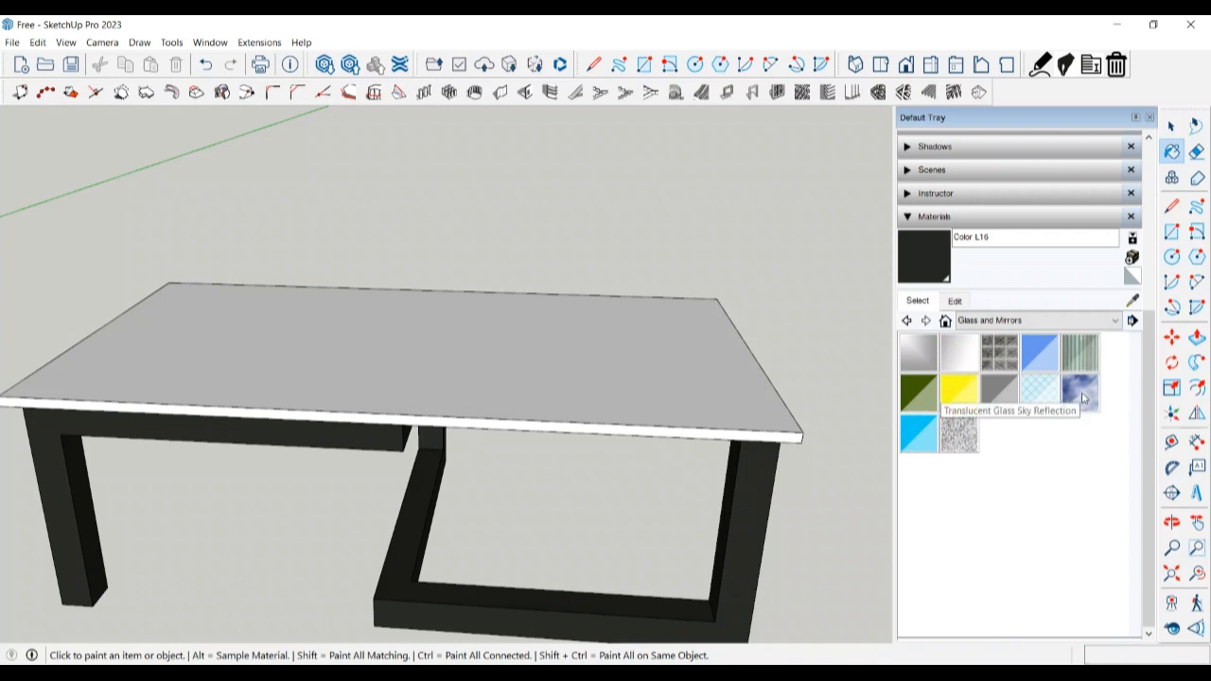
click(921, 395)
click(746, 389)
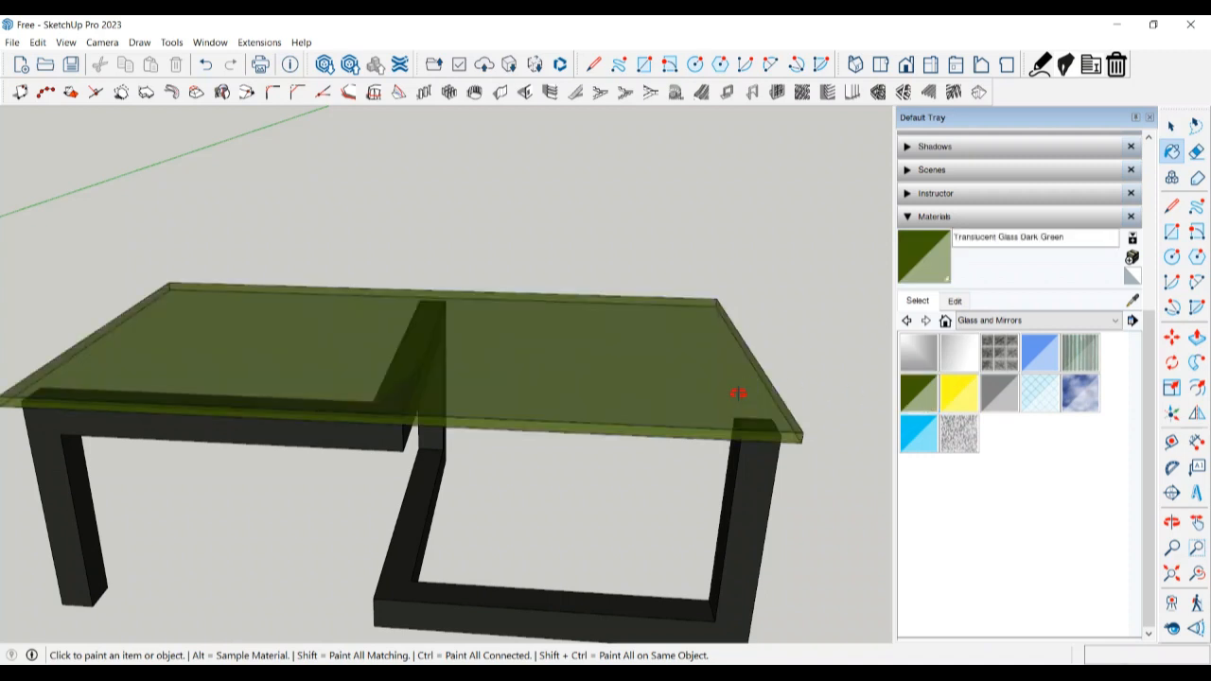
- Recolour the tabletop's glass material to a grey-green with hue 162, saturation 16 and brightness 45, and close the material editor
mouse_move(735, 398)
middle_down()
mouse_move(703, 454)
mouse_move(710, 446)
middle_up()
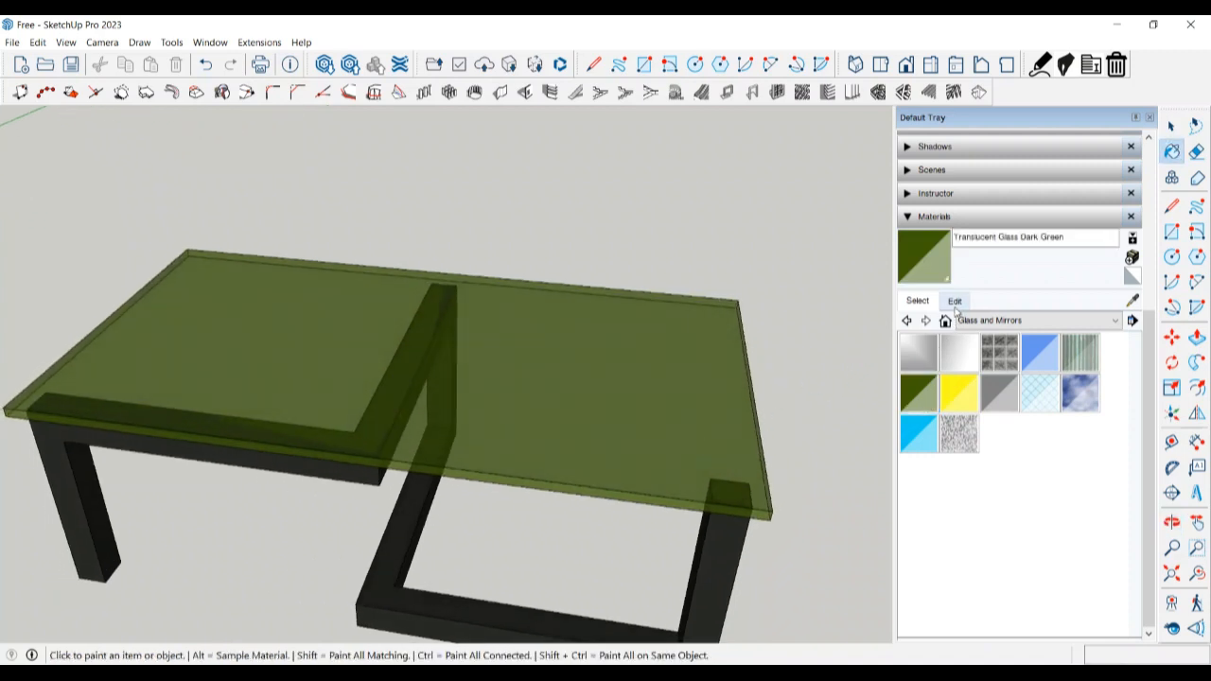
click(954, 301)
drag(969, 449, 995, 454)
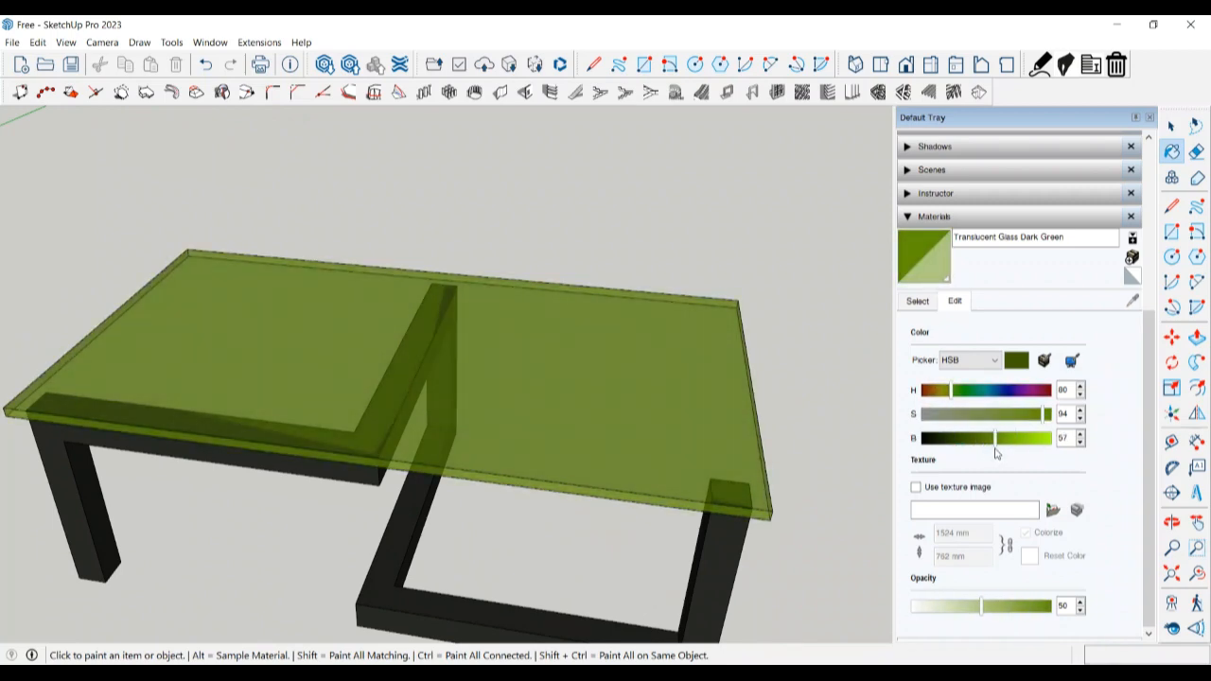
drag(1047, 423, 980, 399)
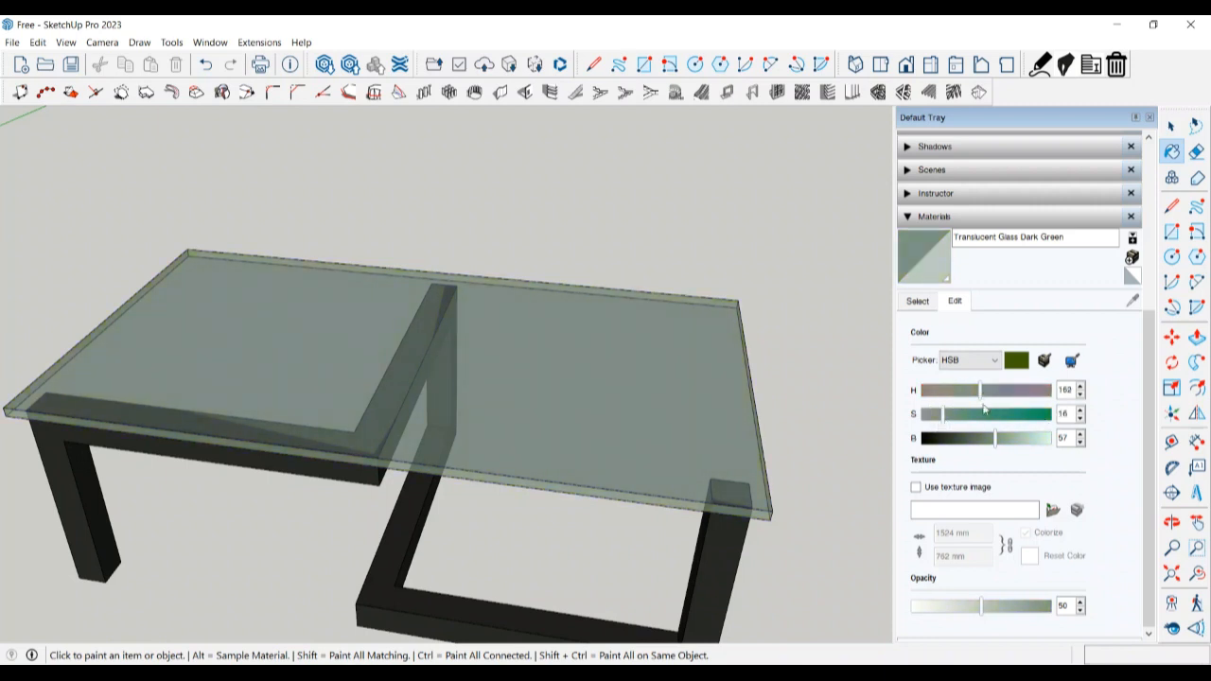
drag(991, 445, 980, 447)
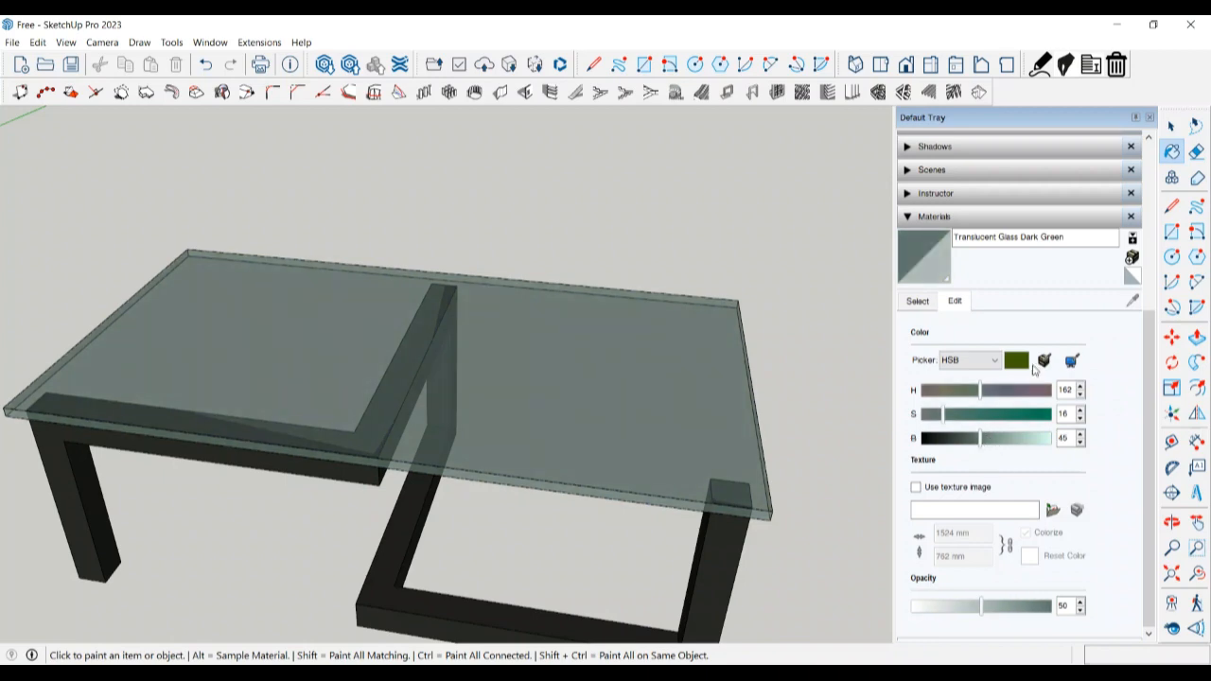
click(1151, 122)
key(space)
scroll(985, 303, down, 3)
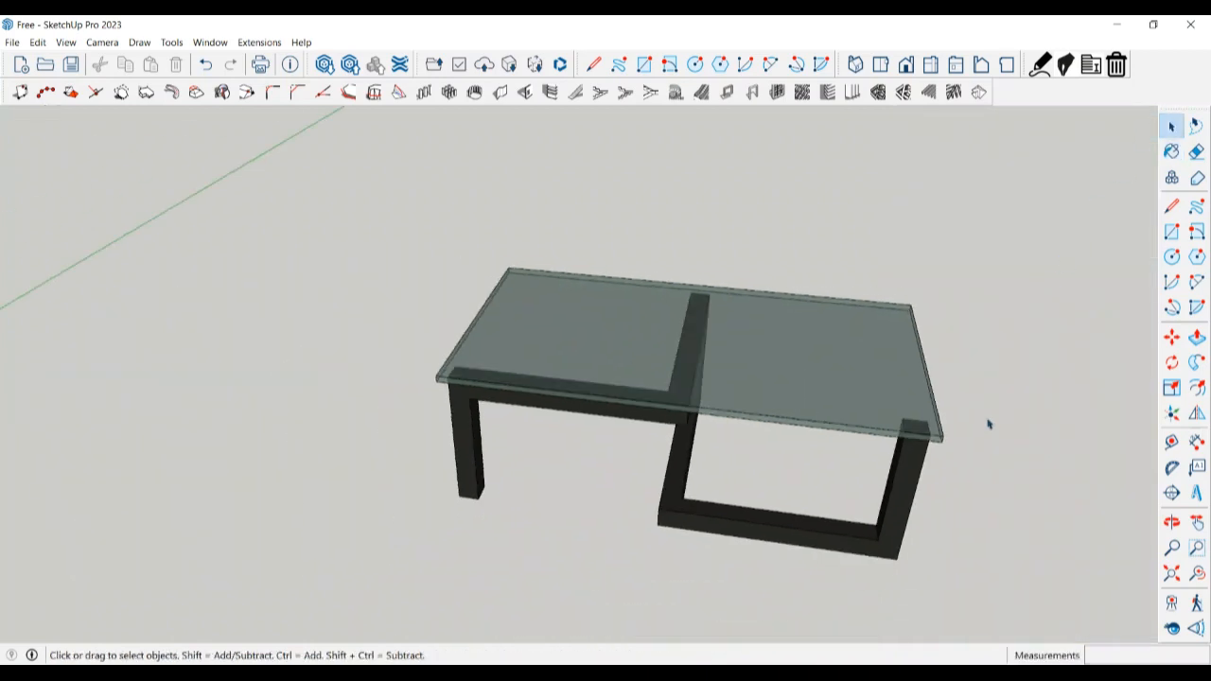